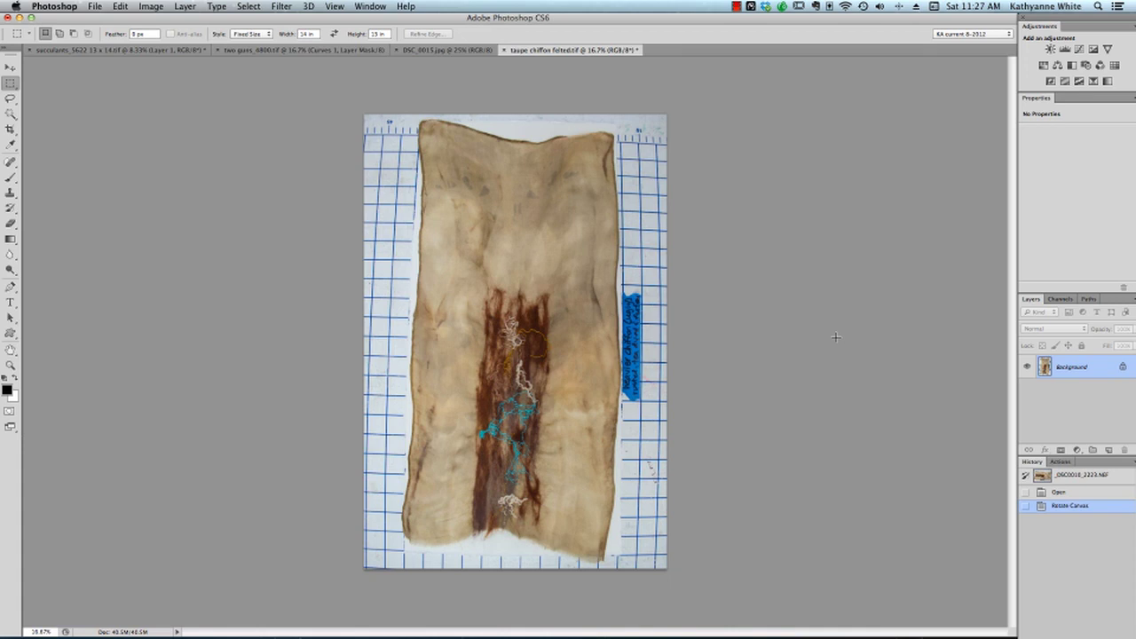
left_click(484, 51)
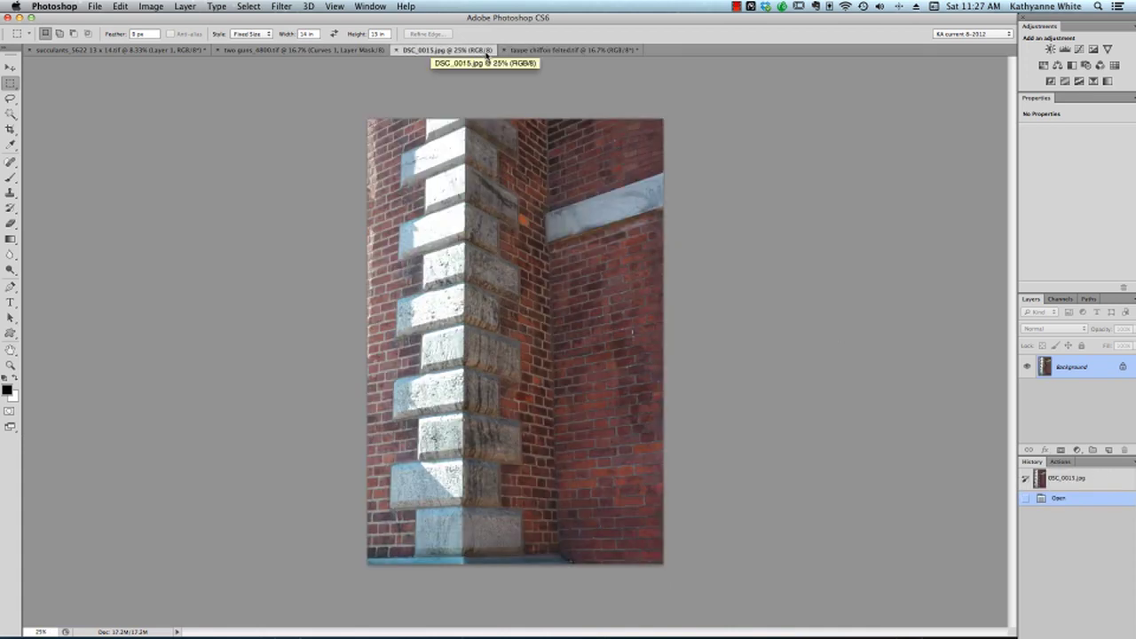
left_click(348, 50)
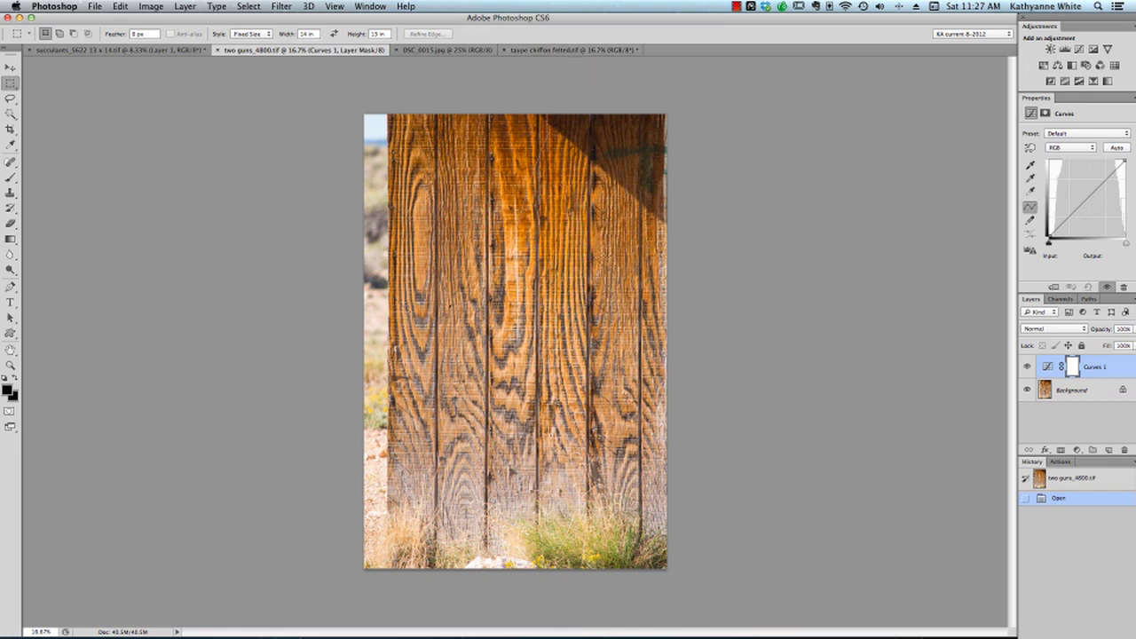
left_click(563, 50)
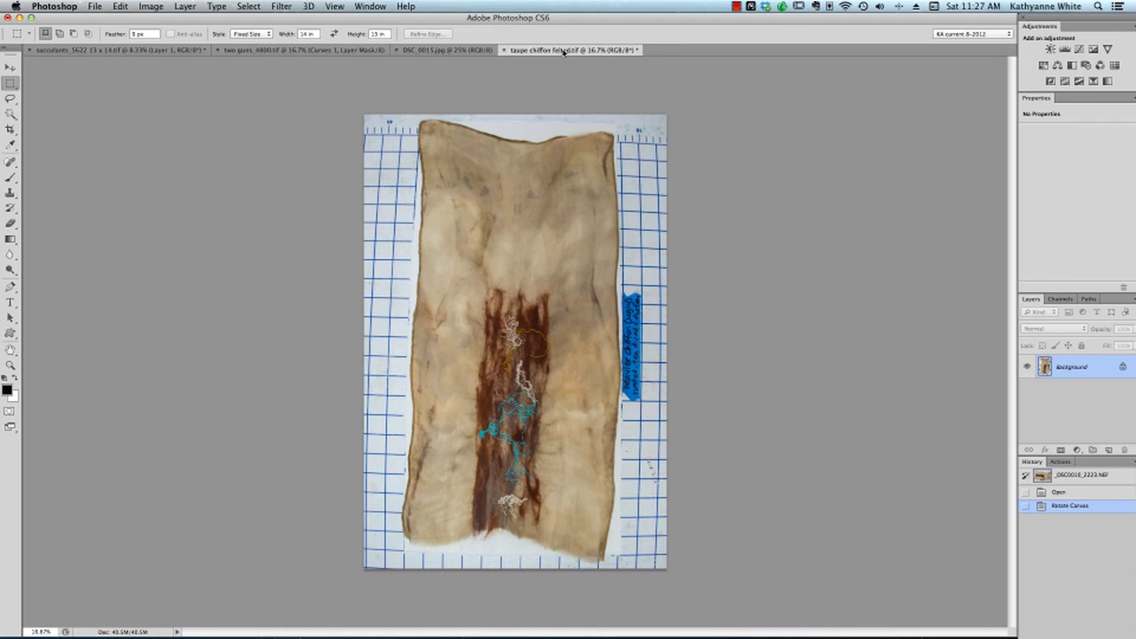
With the Pen tool, place anchor points from the fabric's top-left corner across the top and down the right edge.
key("p")
left_click(433, 126)
left_click(443, 127)
left_click(456, 130)
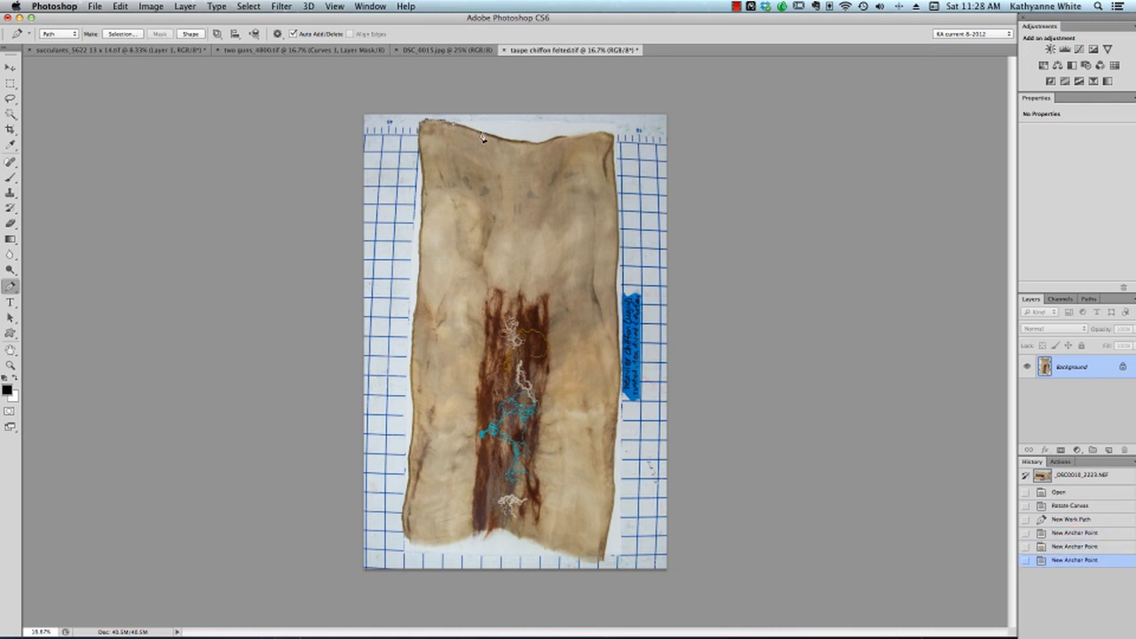
left_click(508, 139)
left_click(540, 142)
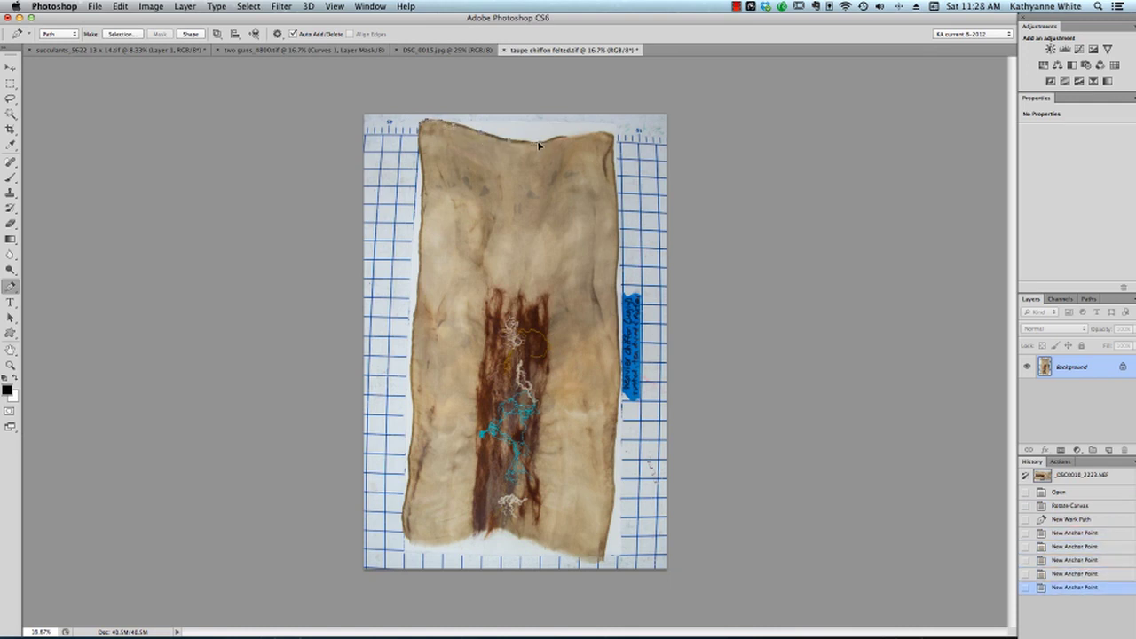
left_click(548, 141)
left_click(562, 140)
left_click(581, 139)
left_click(609, 134)
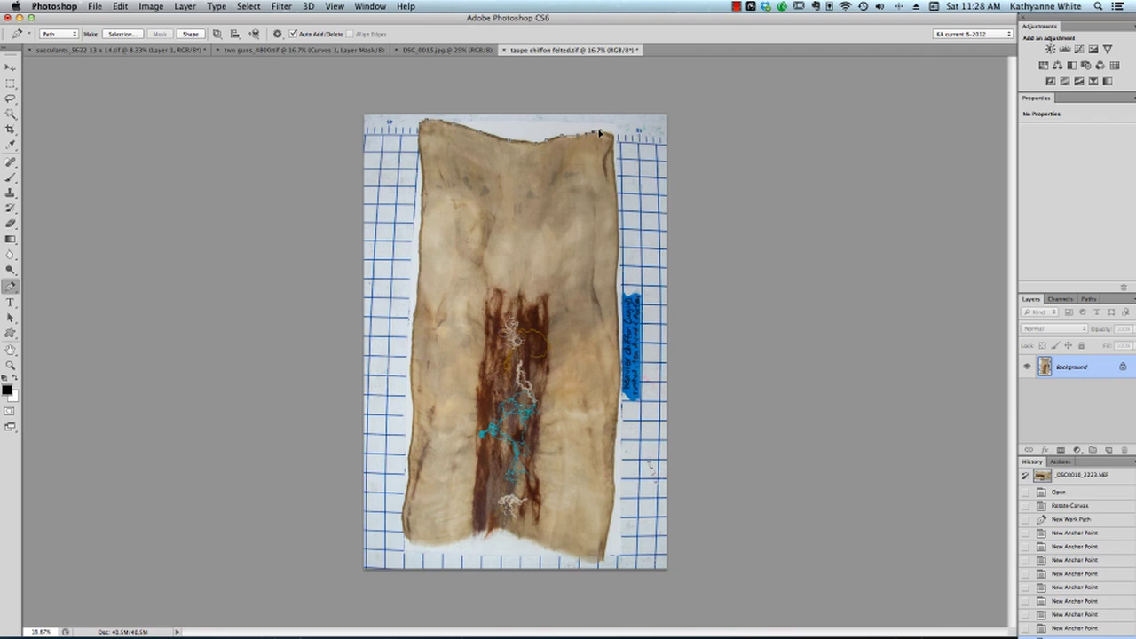
left_click(612, 134)
left_click(616, 149)
left_click(618, 167)
left_click(619, 189)
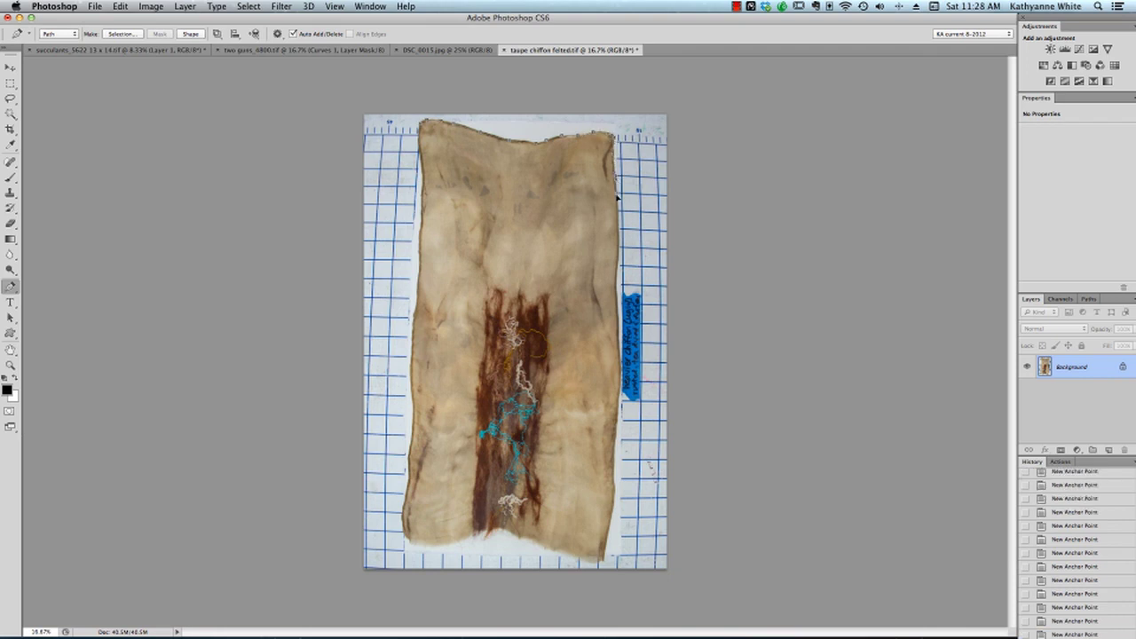
left_click(619, 245)
left_click(619, 278)
left_click(617, 302)
left_click(622, 346)
left_click(625, 365)
left_click(623, 389)
left_click(619, 432)
left_click(619, 453)
left_click(617, 476)
left_click(617, 497)
Continue anchor points along the bottom and up the left edge, closing the path at its start.
left_click(615, 521)
left_click(611, 542)
left_click(605, 560)
left_click(591, 565)
left_click(577, 563)
left_click(558, 556)
left_click(536, 547)
left_click(512, 538)
left_click(491, 535)
left_click(469, 536)
left_click(445, 540)
left_click(418, 543)
left_click(406, 539)
left_click(403, 529)
left_click(404, 517)
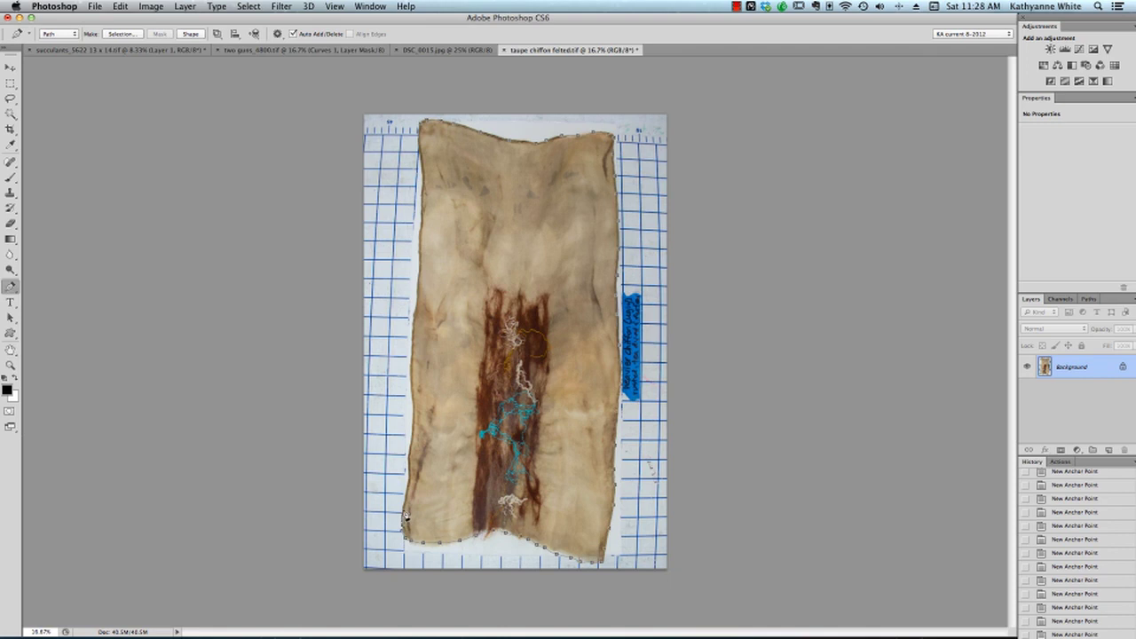
left_click(408, 501)
left_click(407, 487)
left_click(408, 471)
left_click(411, 455)
left_click(414, 437)
left_click(415, 420)
left_click(413, 405)
left_click(412, 389)
left_click(411, 371)
left_click(408, 352)
left_click(411, 337)
left_click(414, 320)
left_click(417, 301)
left_click(419, 284)
left_click(418, 268)
left_click(418, 251)
left_click(420, 234)
left_click(421, 218)
left_click(422, 201)
left_click(421, 184)
left_click(420, 168)
left_click(419, 151)
left_click(419, 133)
left_click(423, 123)
Turn the fabric path into a selection feathered by 3 pixels.
right_click(600, 170)
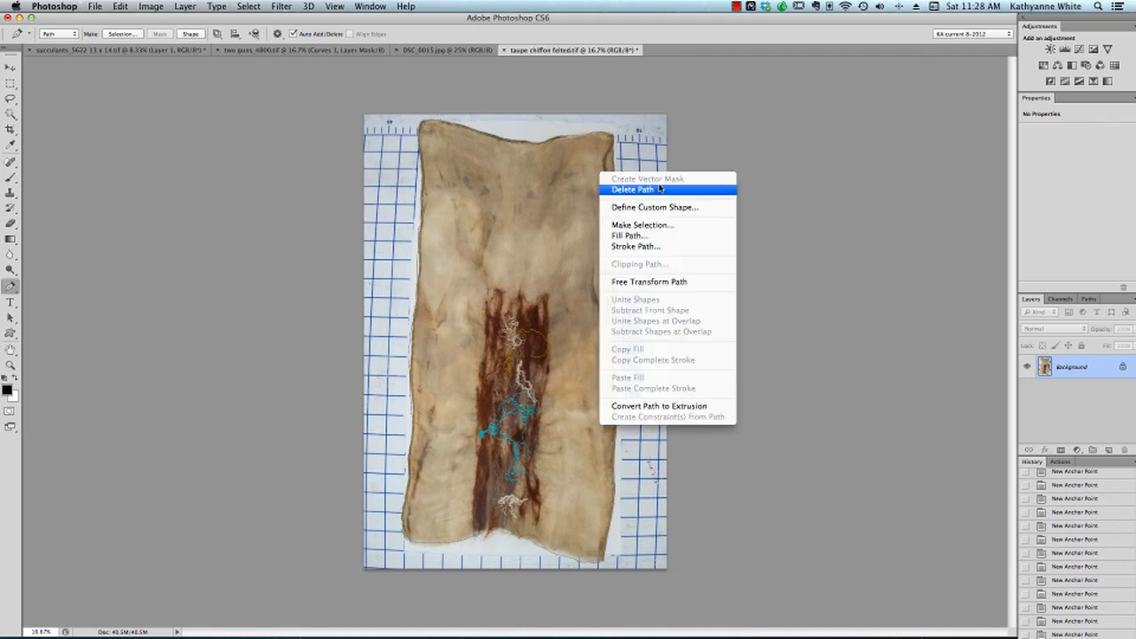
left_click(675, 225)
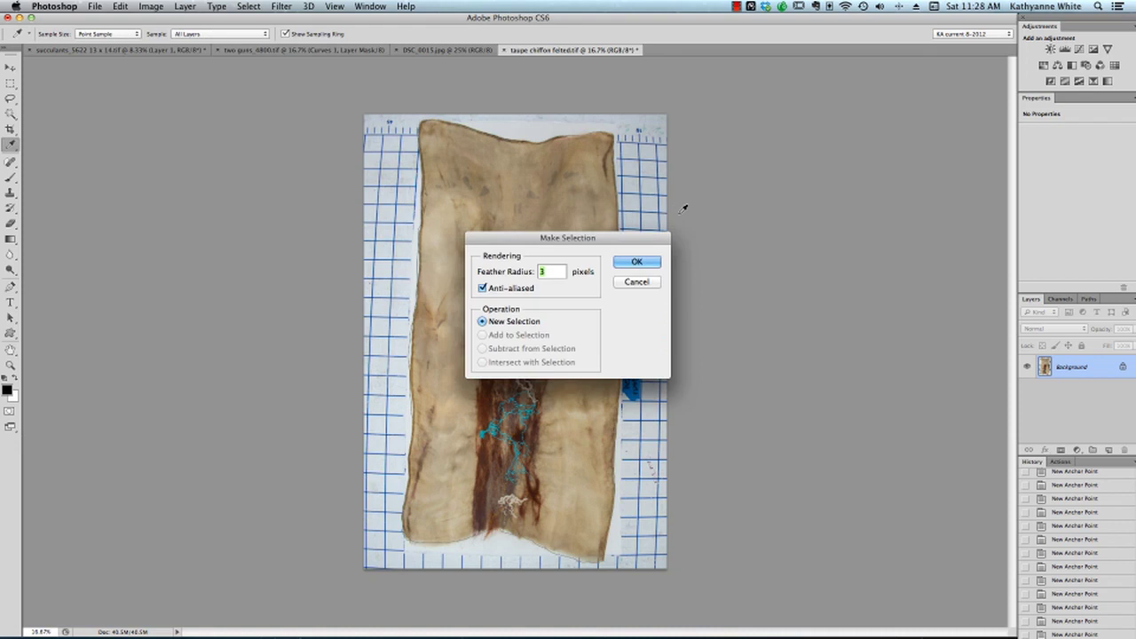
left_click(639, 261)
key("i")
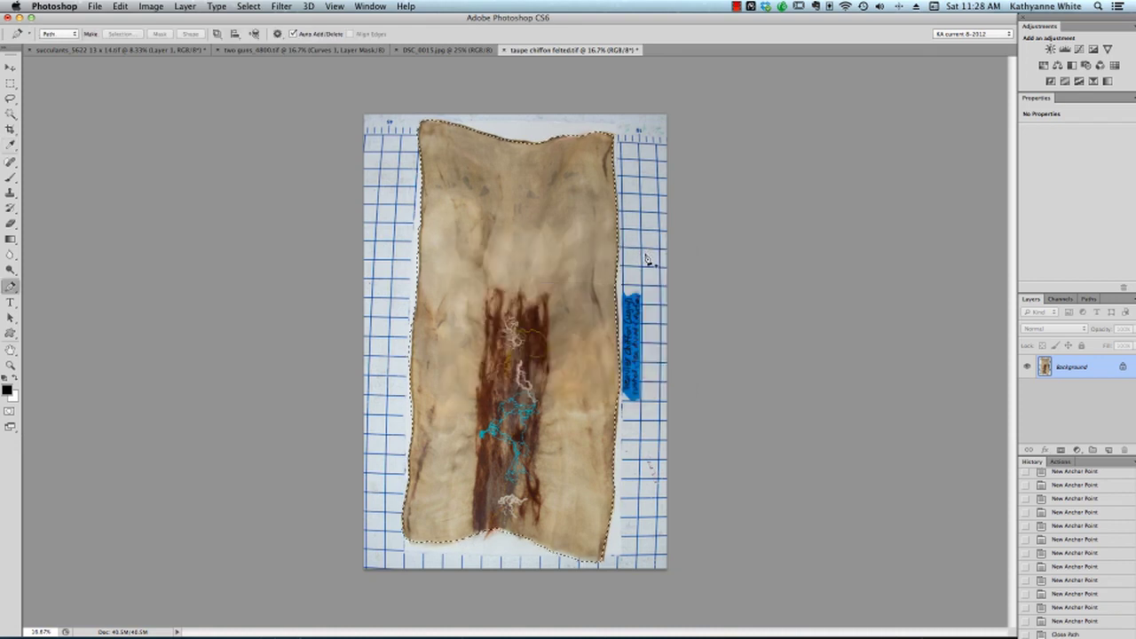
Copy the selected fabric onto its own layer and hide the Background layer.
key("super+j")
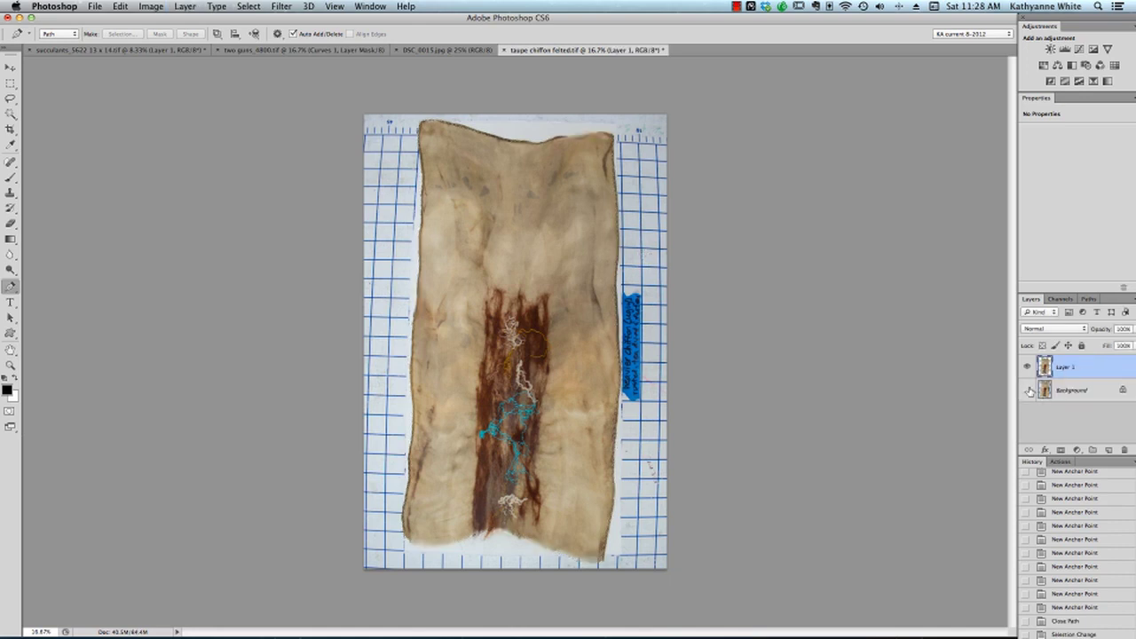
left_click(1028, 391)
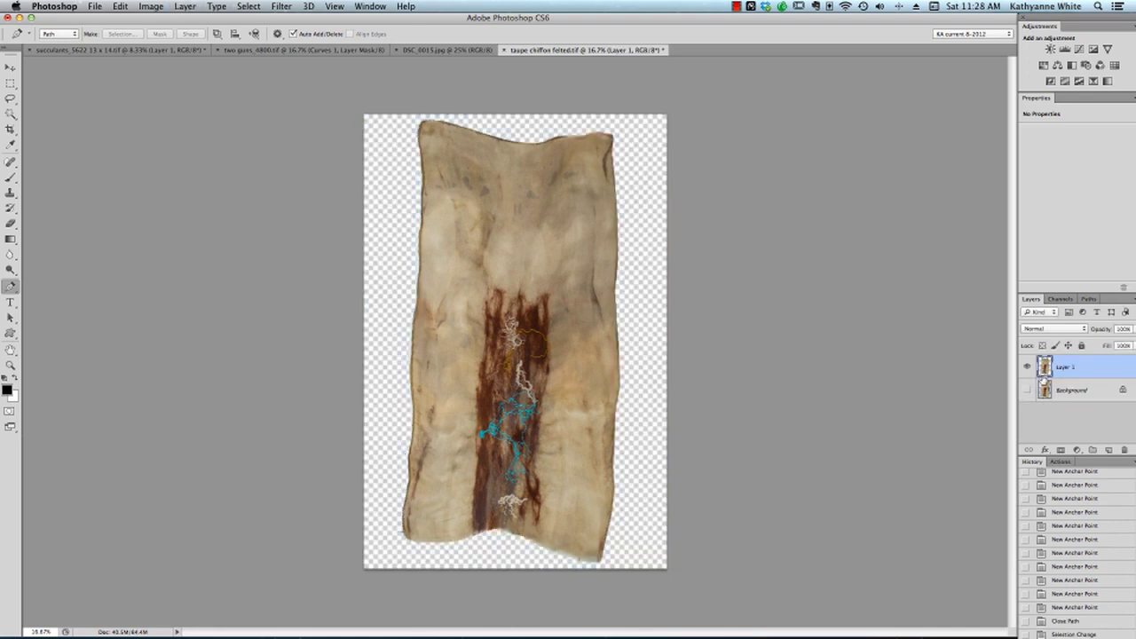
left_click(13, 71)
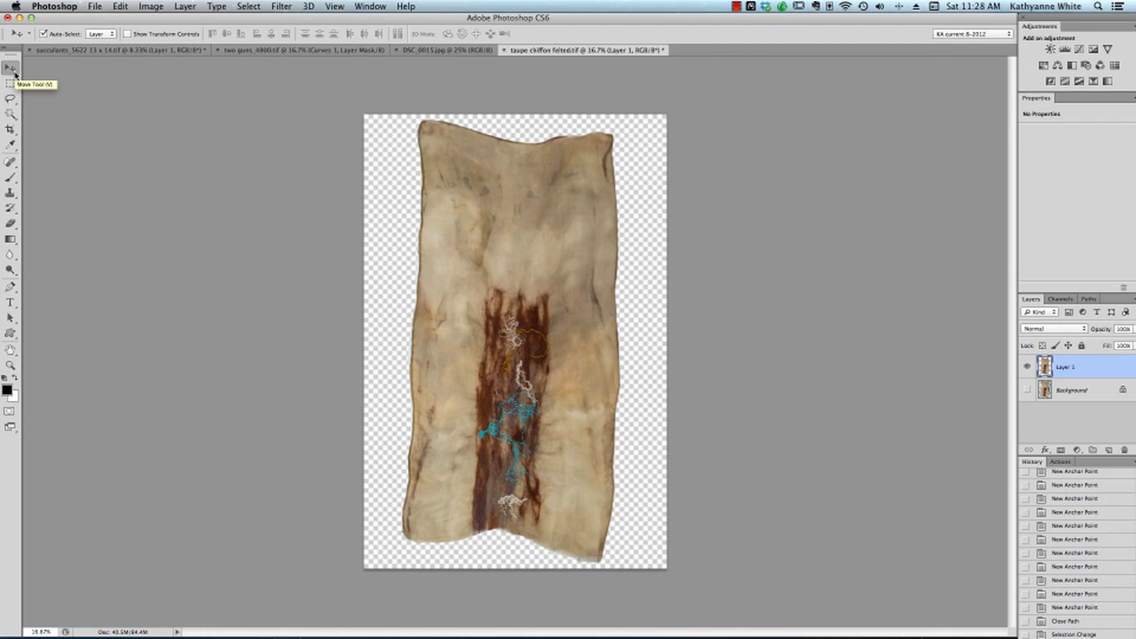
Apply a new image size, then crop the canvas to about 10.029 in wide around the fabric.
key("super+alt+i")
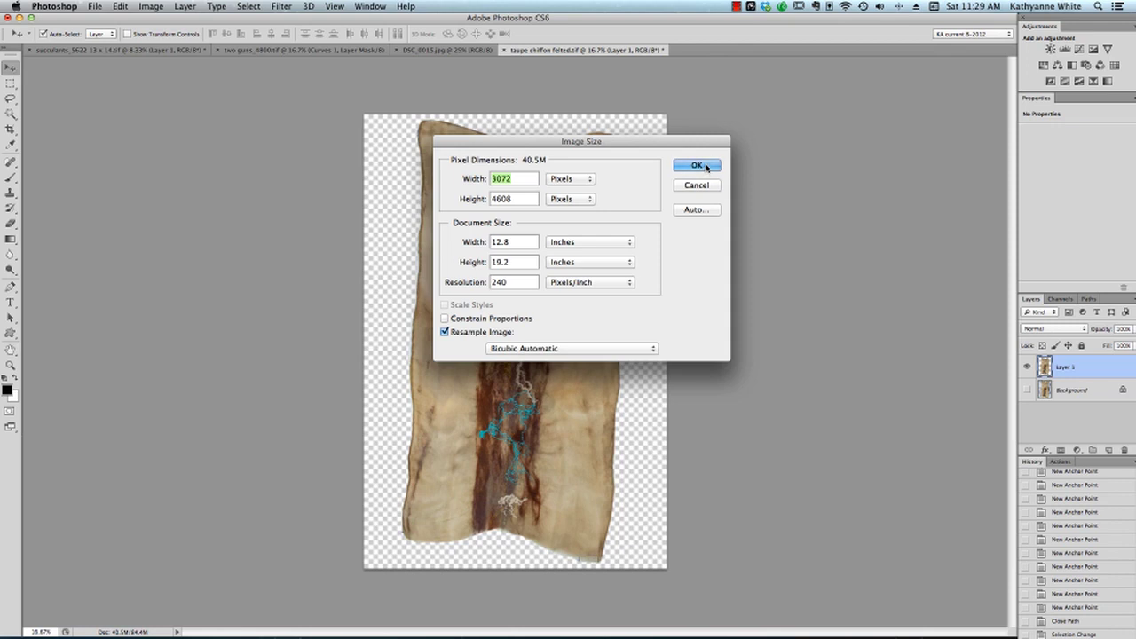
left_click(706, 167)
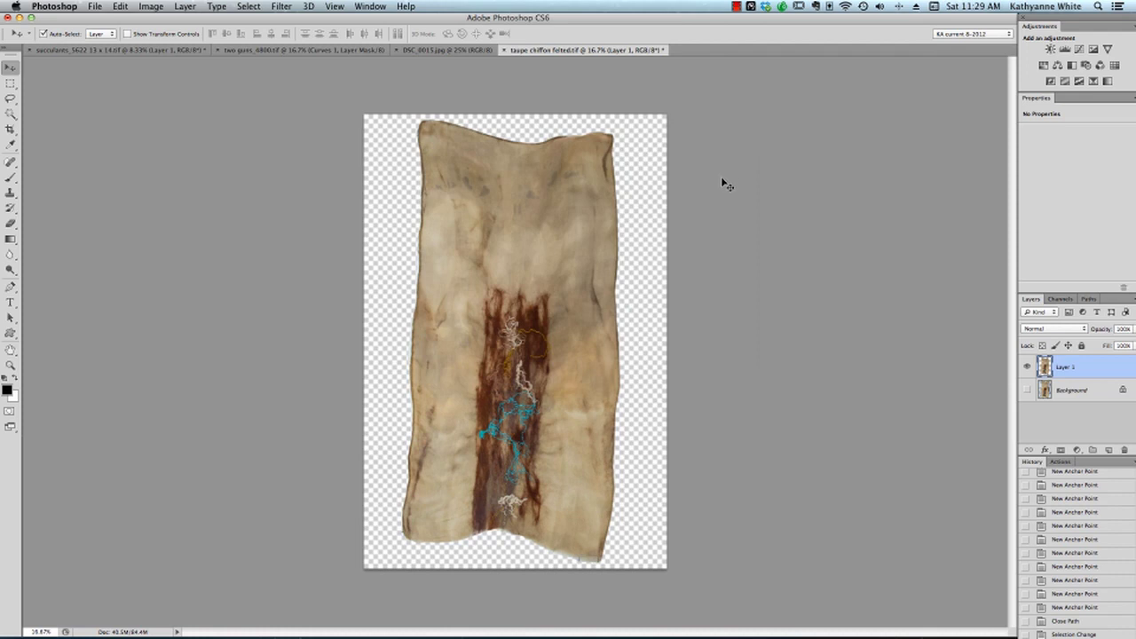
key("c")
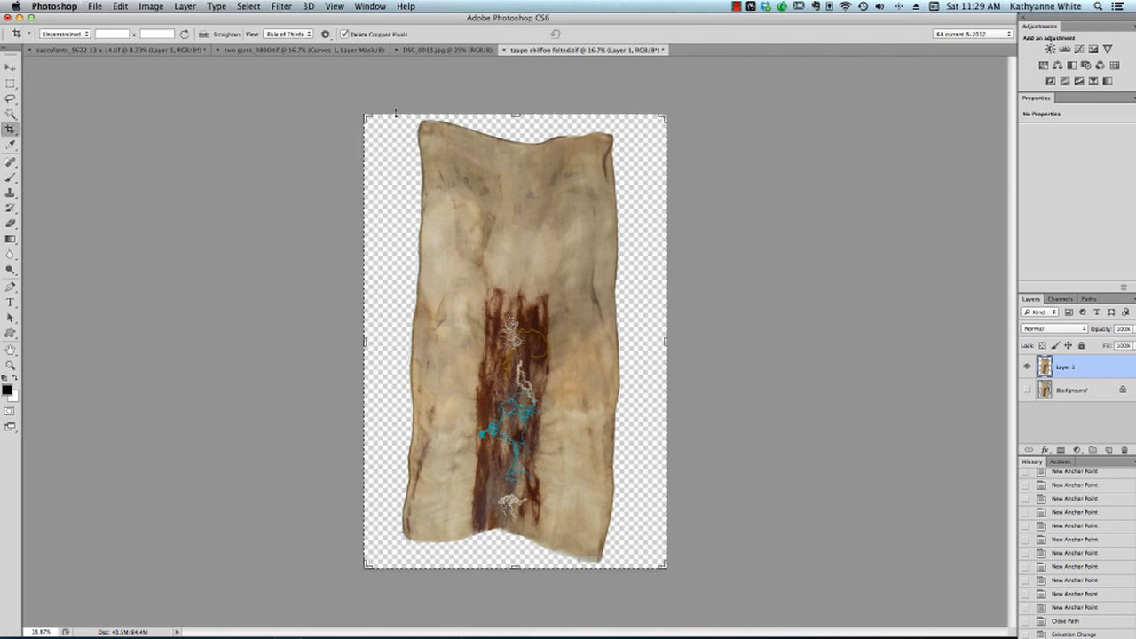
mouse_move(402, 115)
left_mouse_down()
mouse_move(420, 460)
mouse_move(479, 567)
mouse_move(635, 572)
left_mouse_up()
left_click_drag(402, 341, 399, 340)
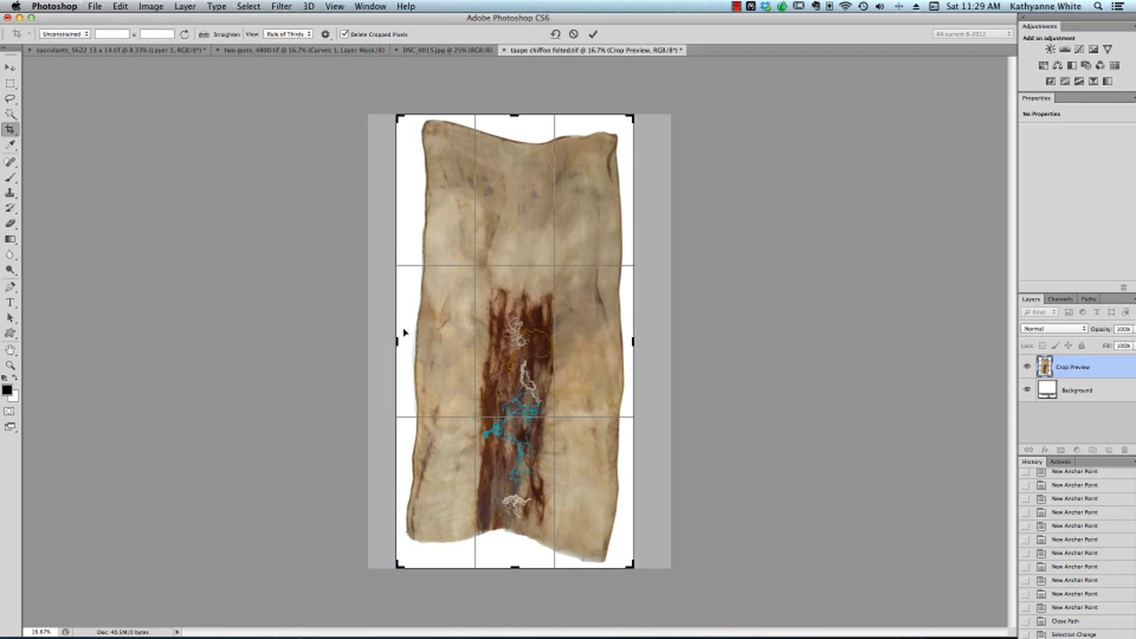
left_click(594, 35)
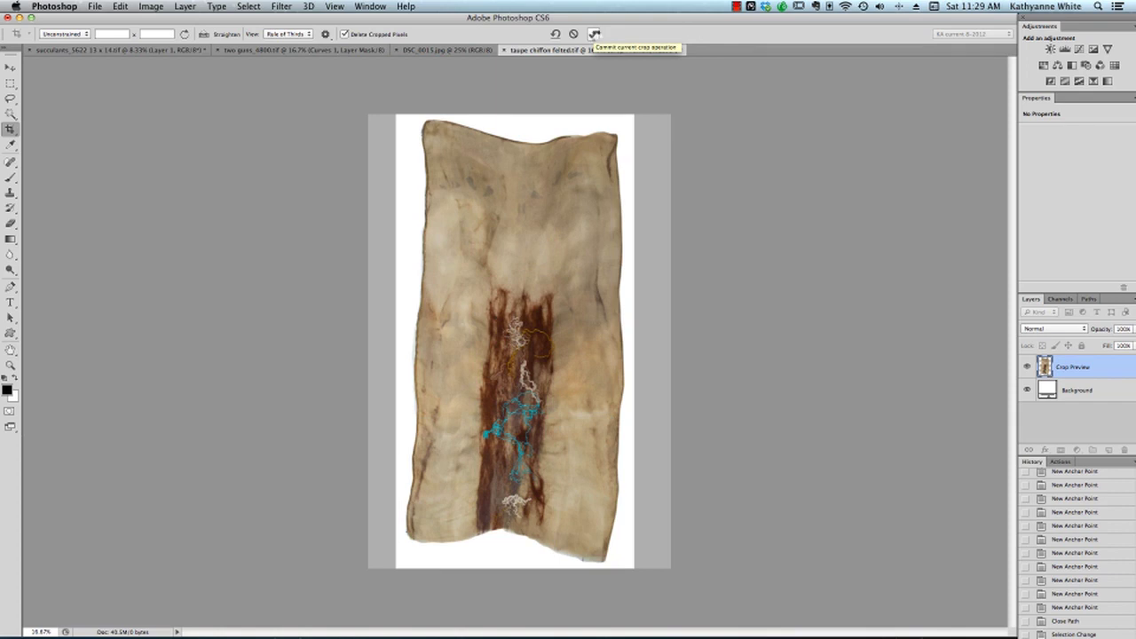
key("ctrl+j")
Warp Layer 1, dragging grid points so the fabric's top, sides and bottom stretch outward.
left_click(120, 6)
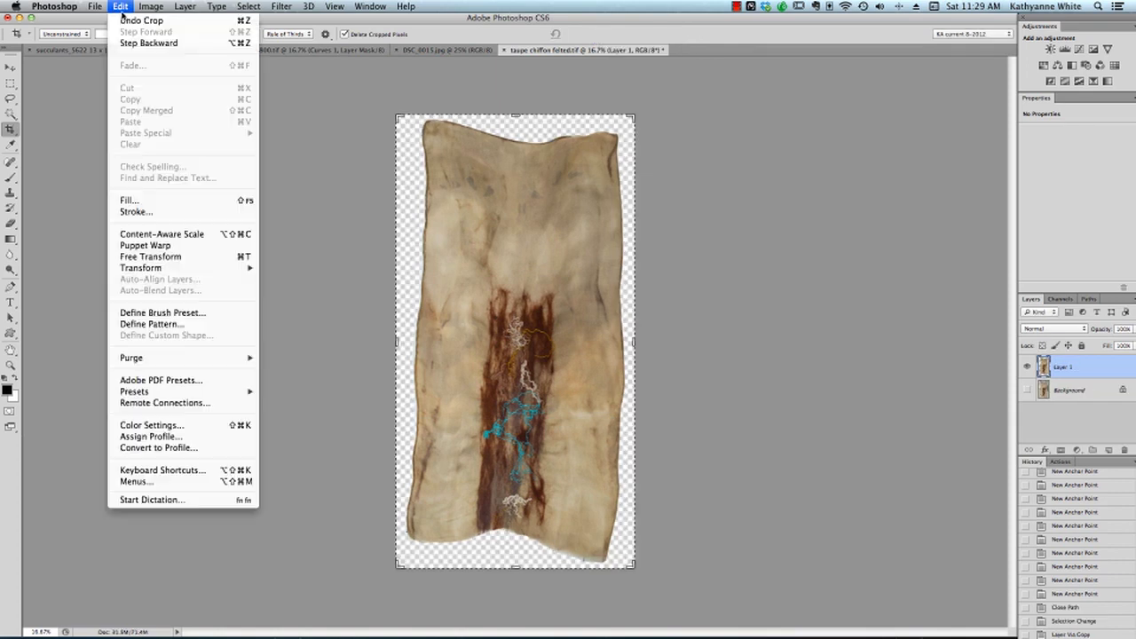
mouse_move(170, 267)
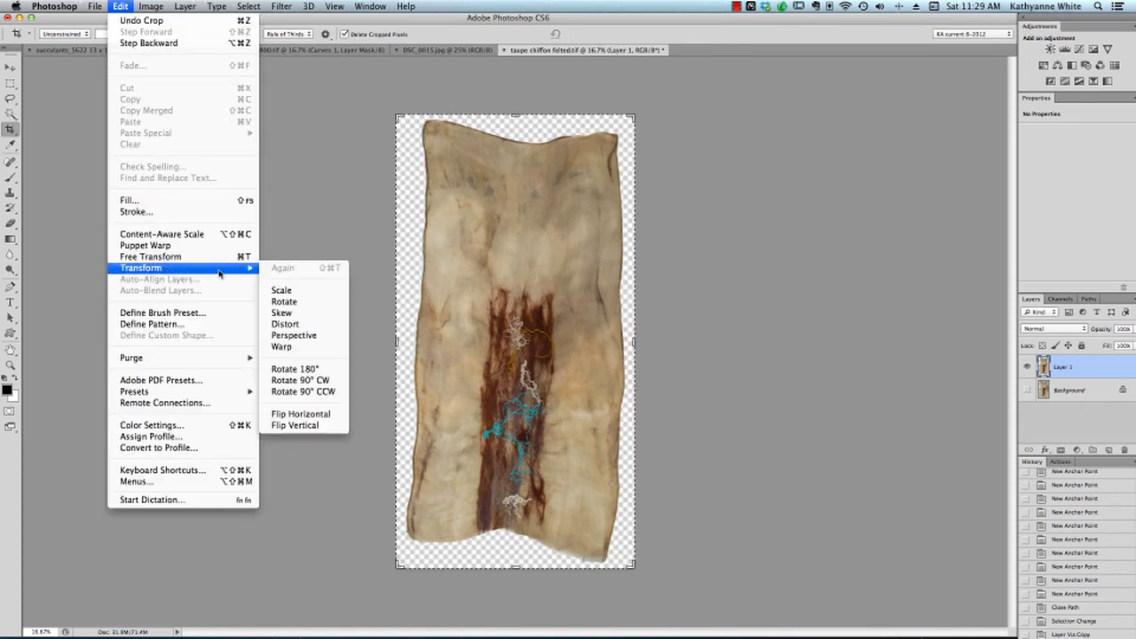
left_click(314, 341)
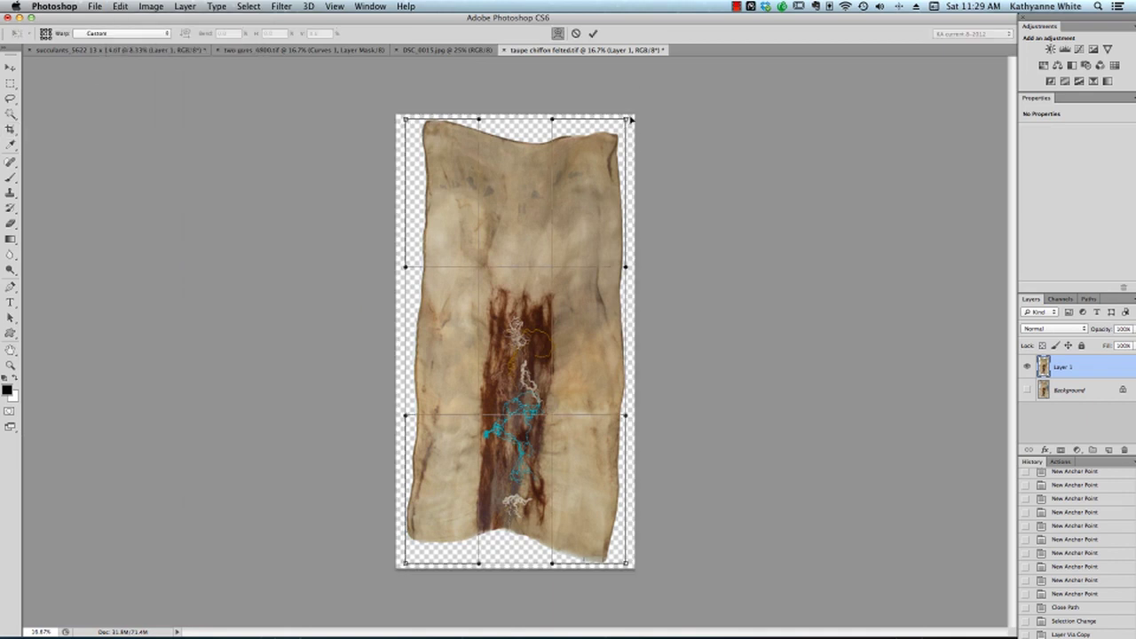
left_click_drag(630, 118, 628, 114)
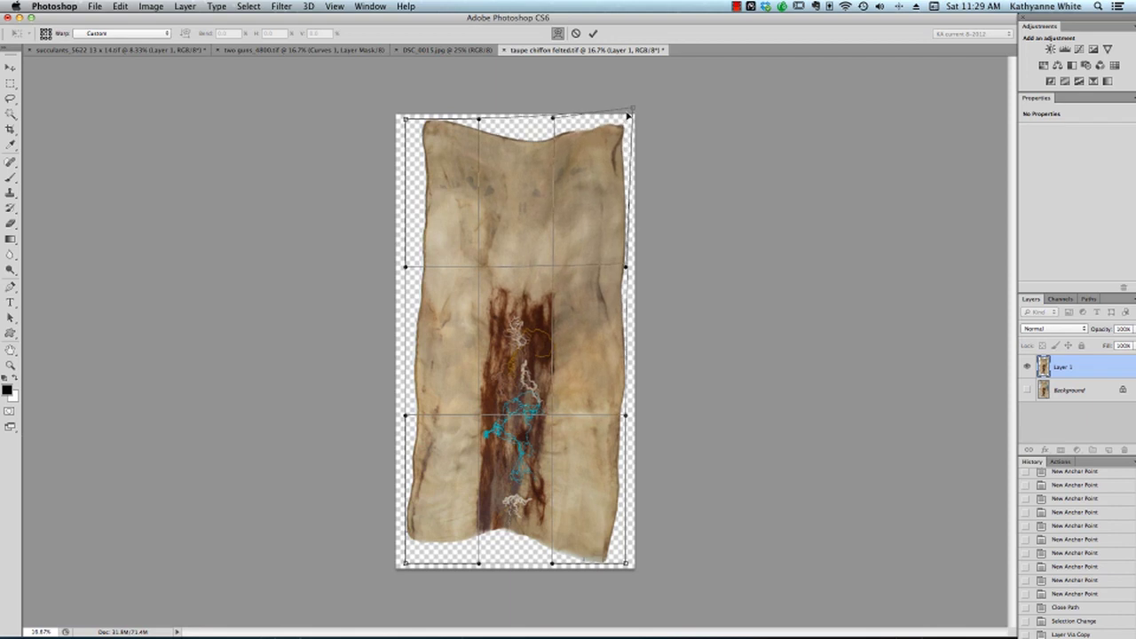
left_click_drag(533, 182, 521, 166)
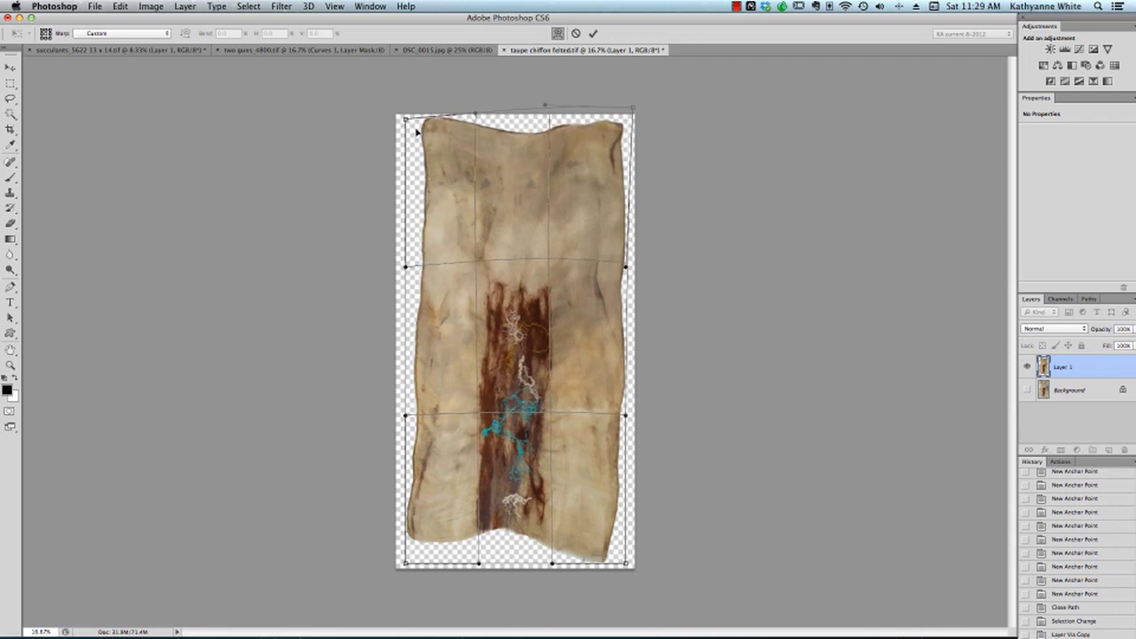
left_click_drag(404, 122, 396, 117)
left_click_drag(457, 203, 440, 250)
left_click_drag(434, 525, 444, 545)
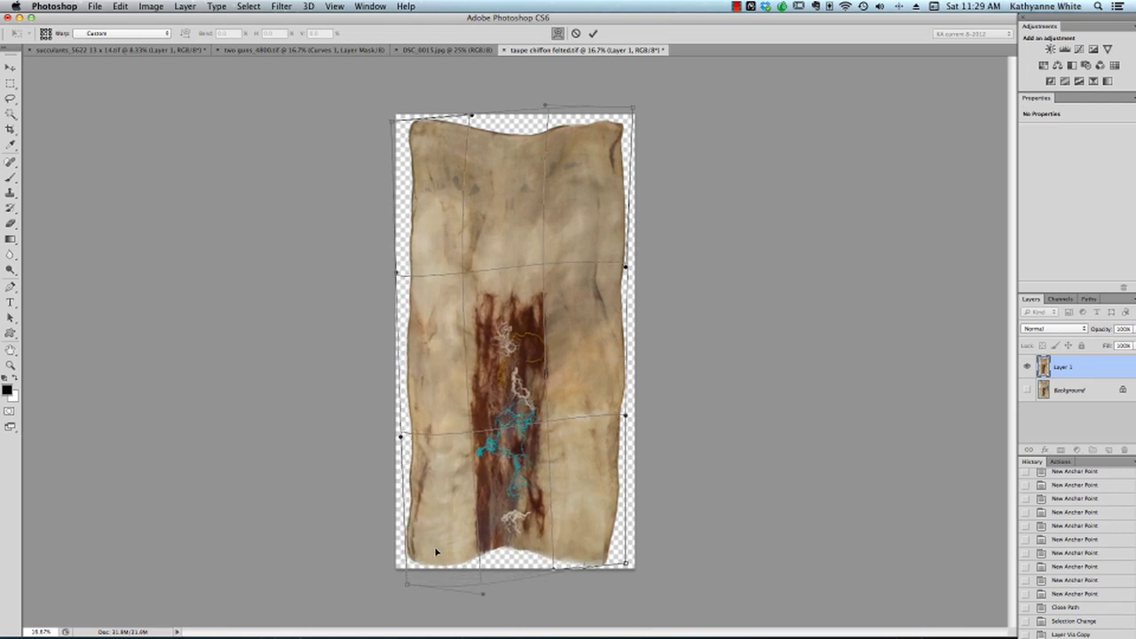
left_click_drag(577, 531, 595, 538)
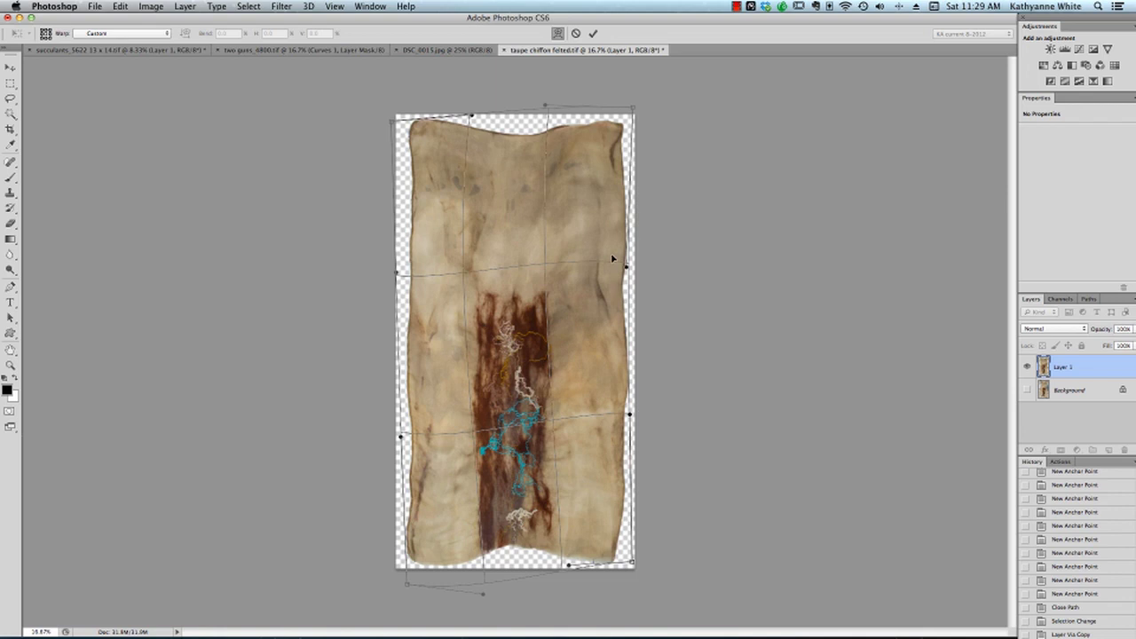
left_click_drag(608, 138, 611, 131)
left_click_drag(522, 146, 428, 145)
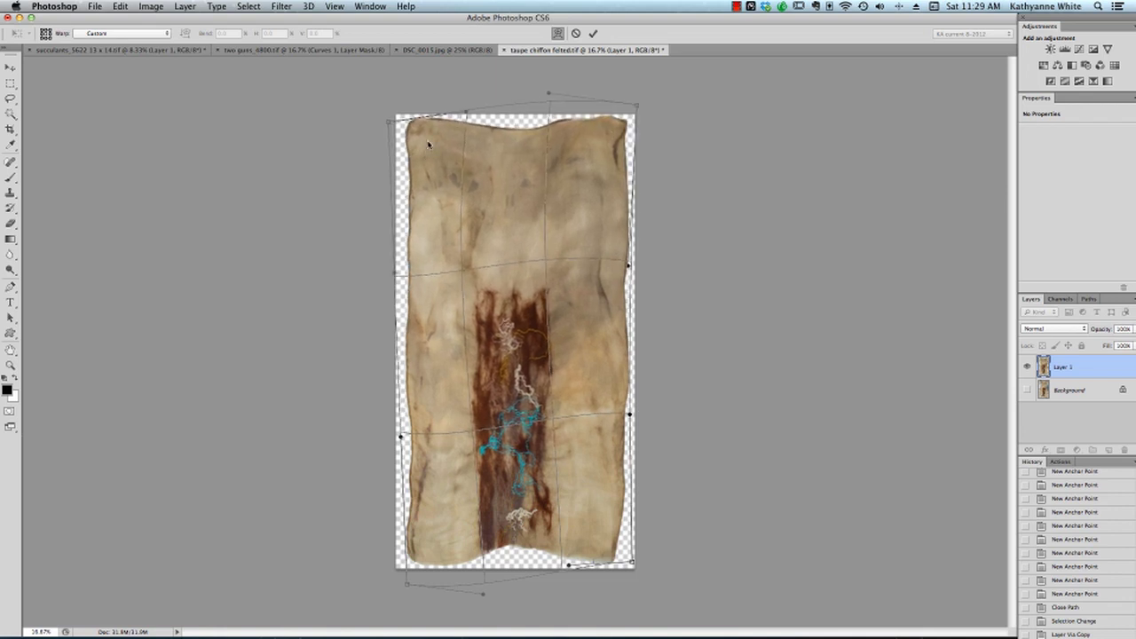
key("c")
Commit the warp and save as TIFF 'taupe chiffon felted 13 x 26.tif' with default TIFF options.
left_click(595, 32)
key("super+shift+s")
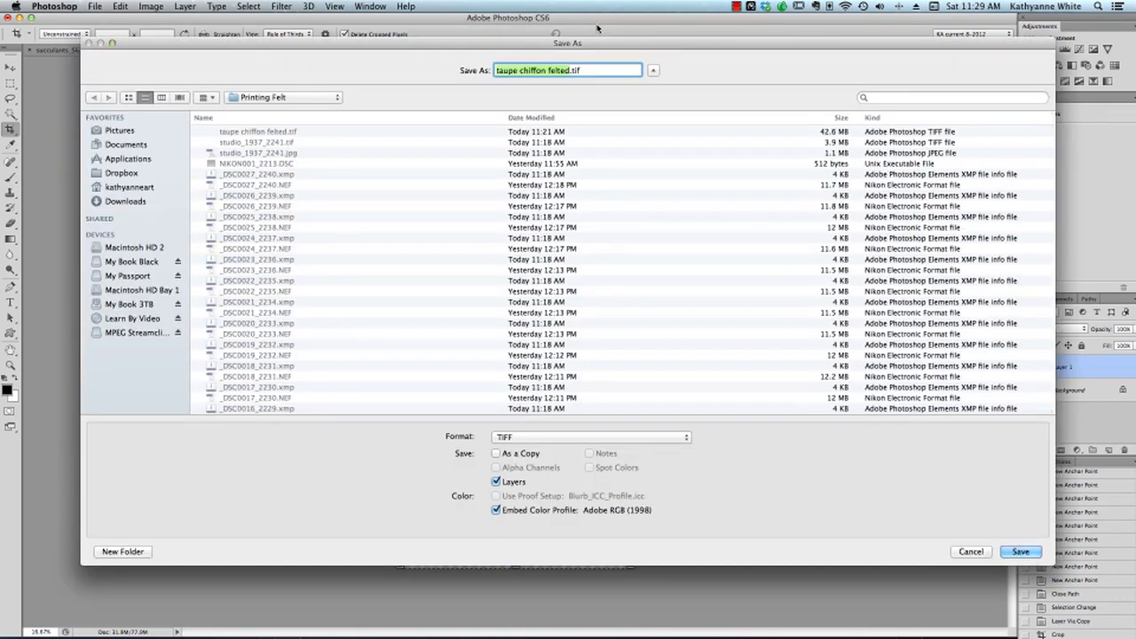
left_click(570, 70)
type("13")
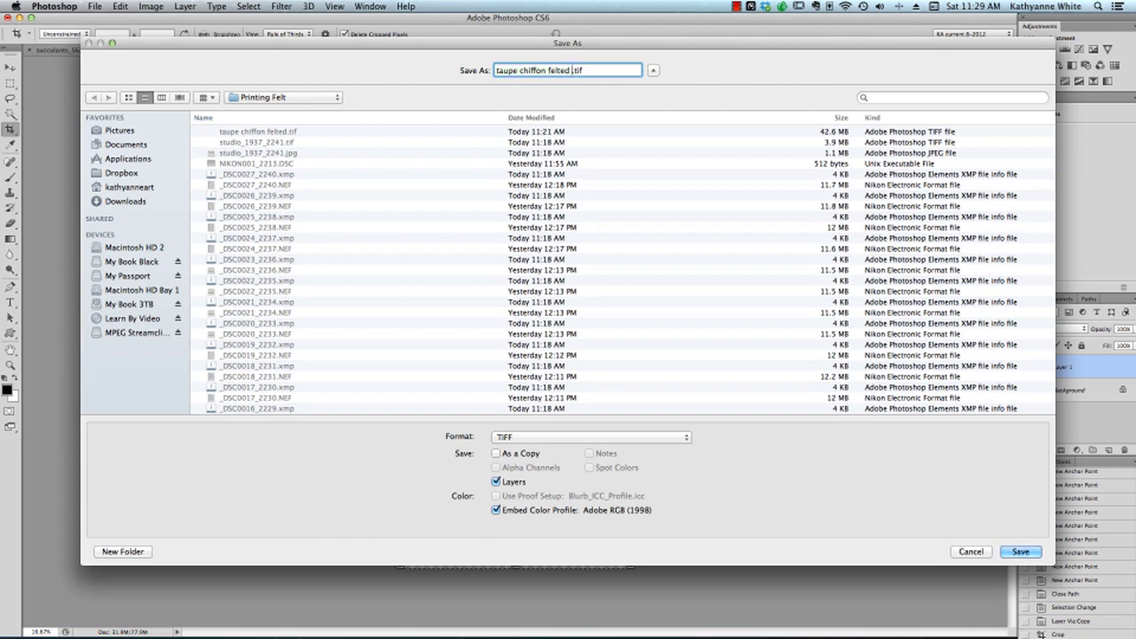
type(" x26")
left_click(590, 69)
left_click(1019, 551)
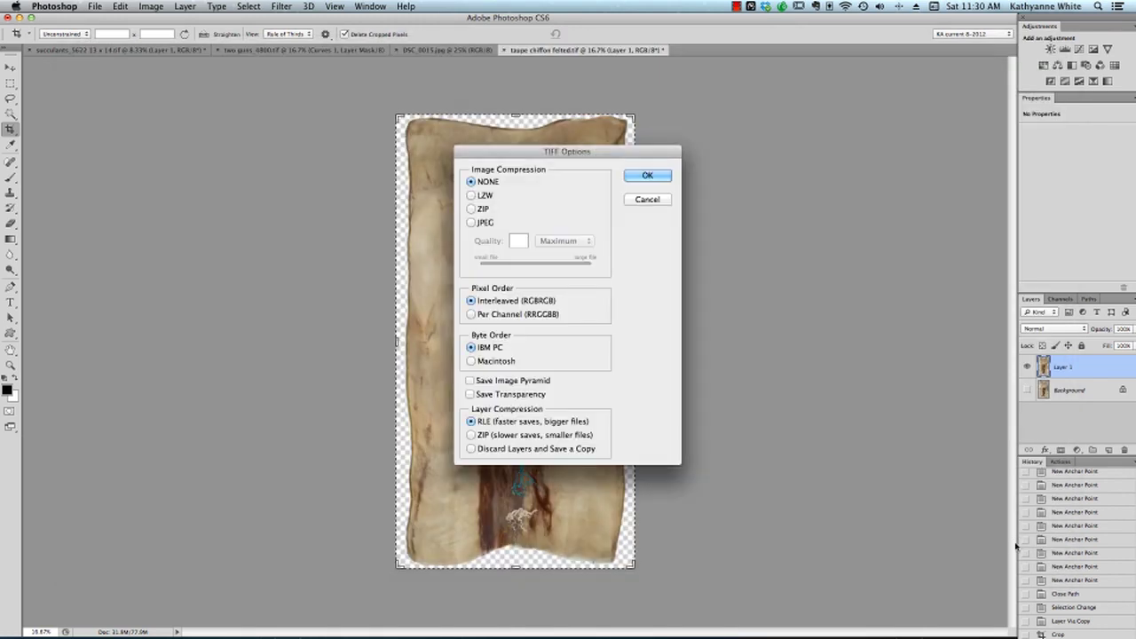
left_click(662, 174)
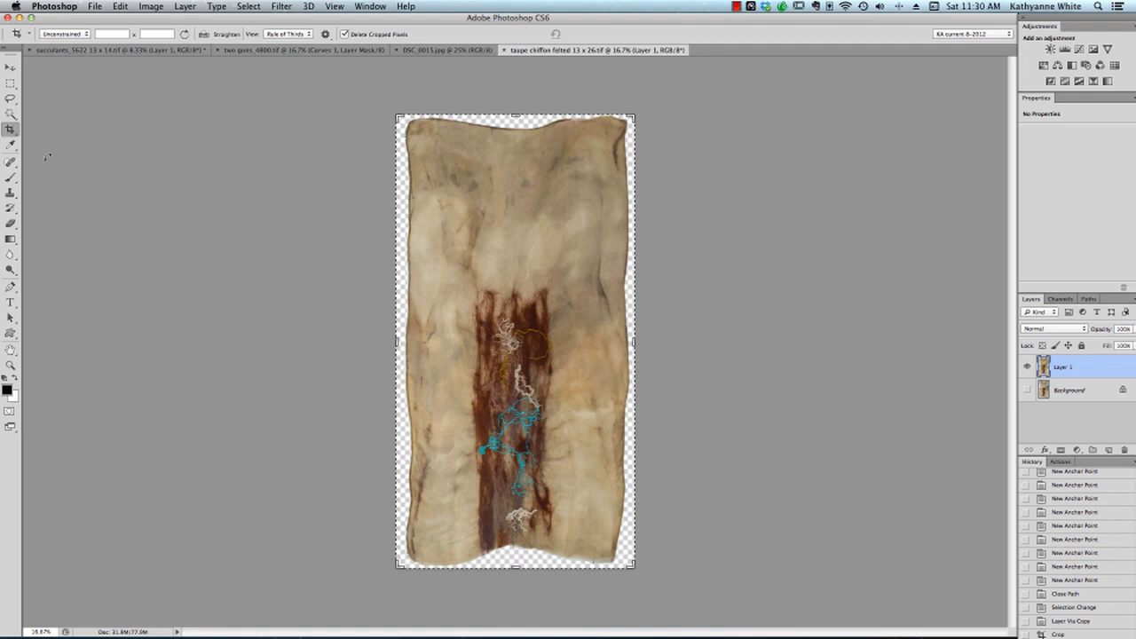
Check the chiffon image's dimensions and resolution in Image Size without changing them.
left_click(11, 66)
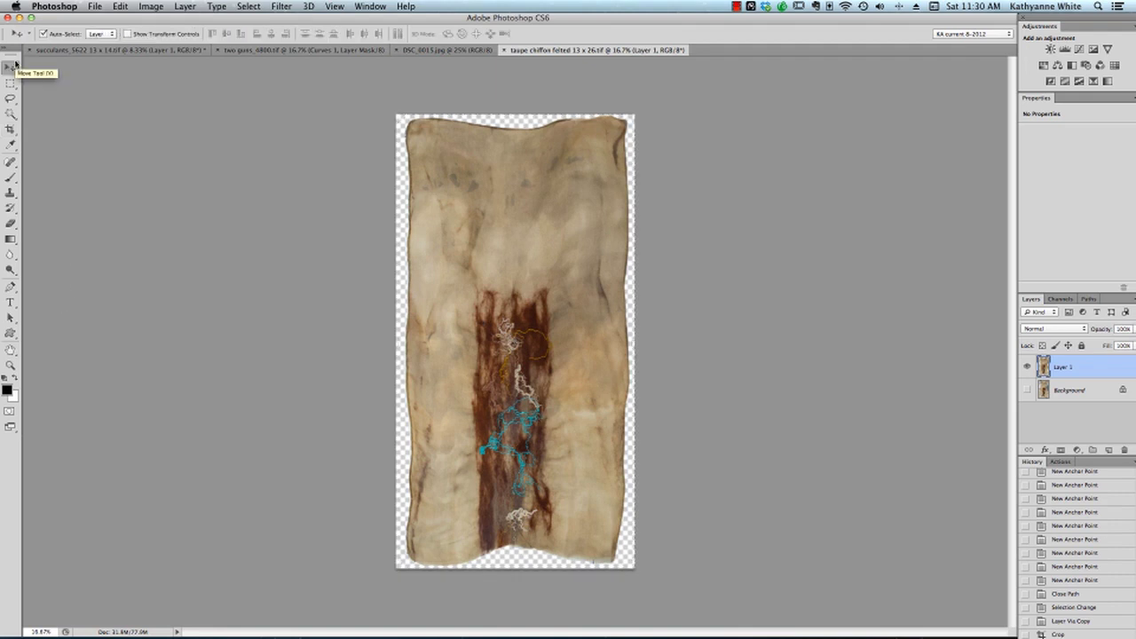
left_click(94, 7)
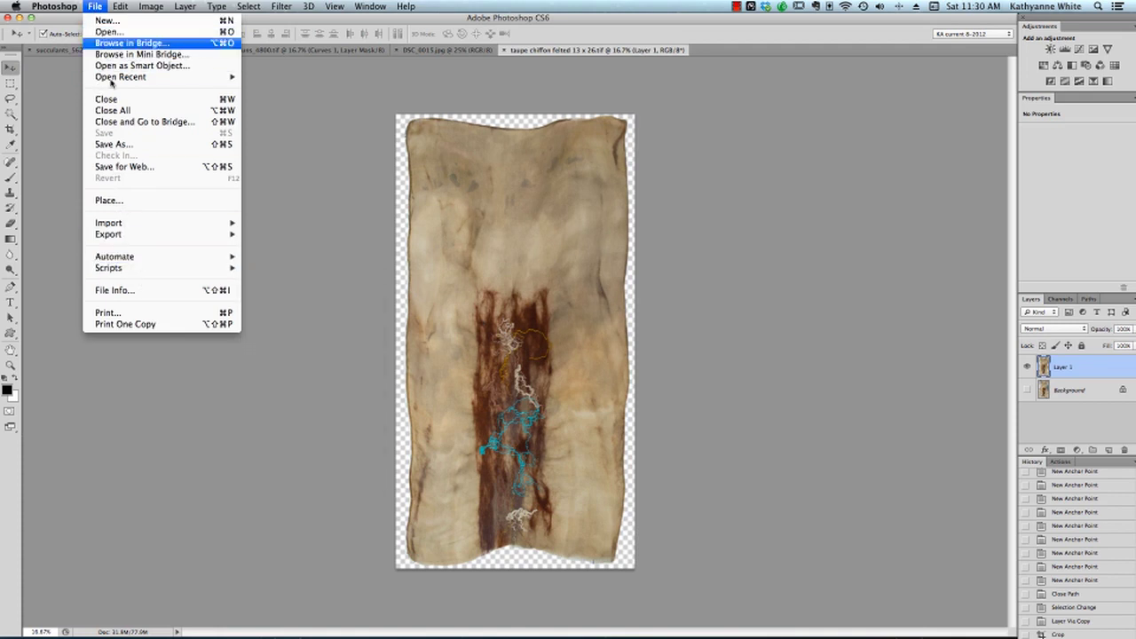
left_click(101, 11)
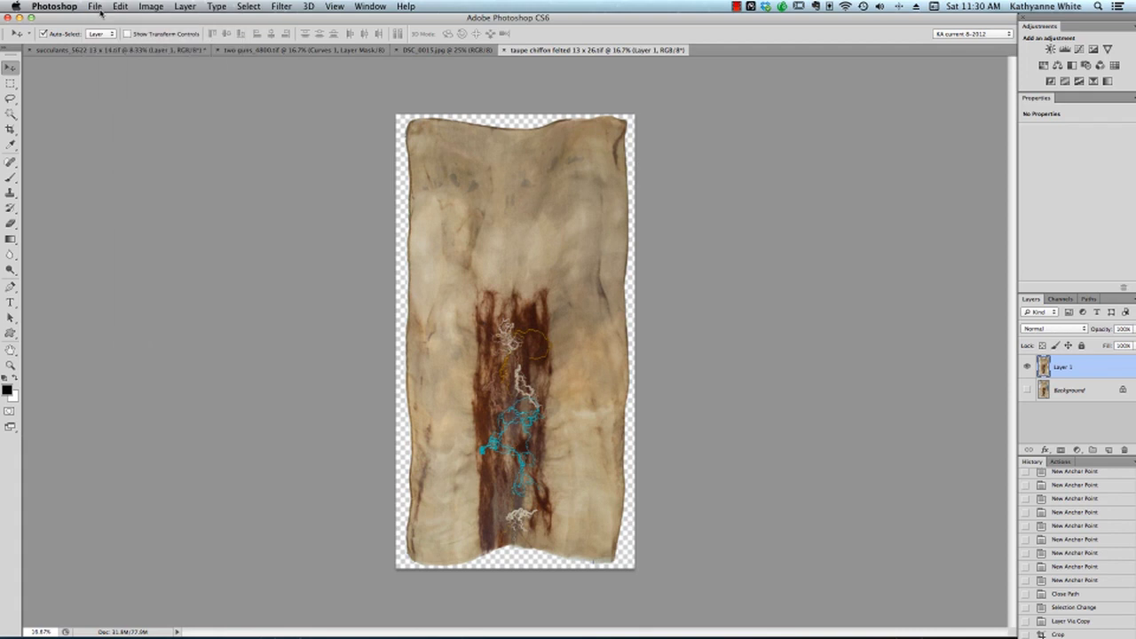
key("super+alt+i")
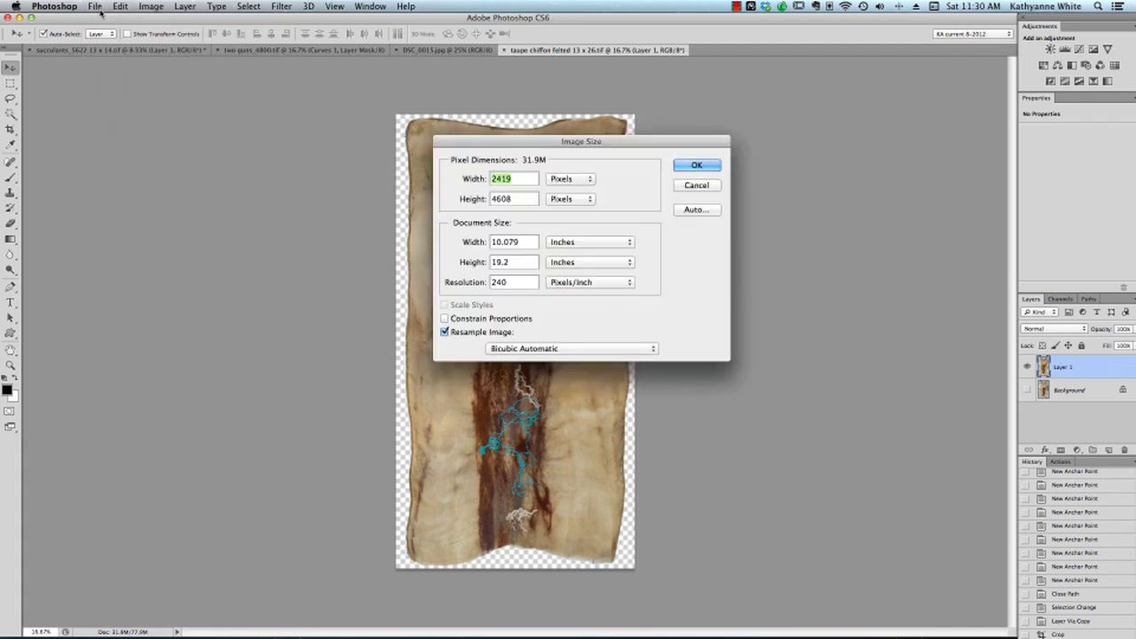
left_click(697, 166)
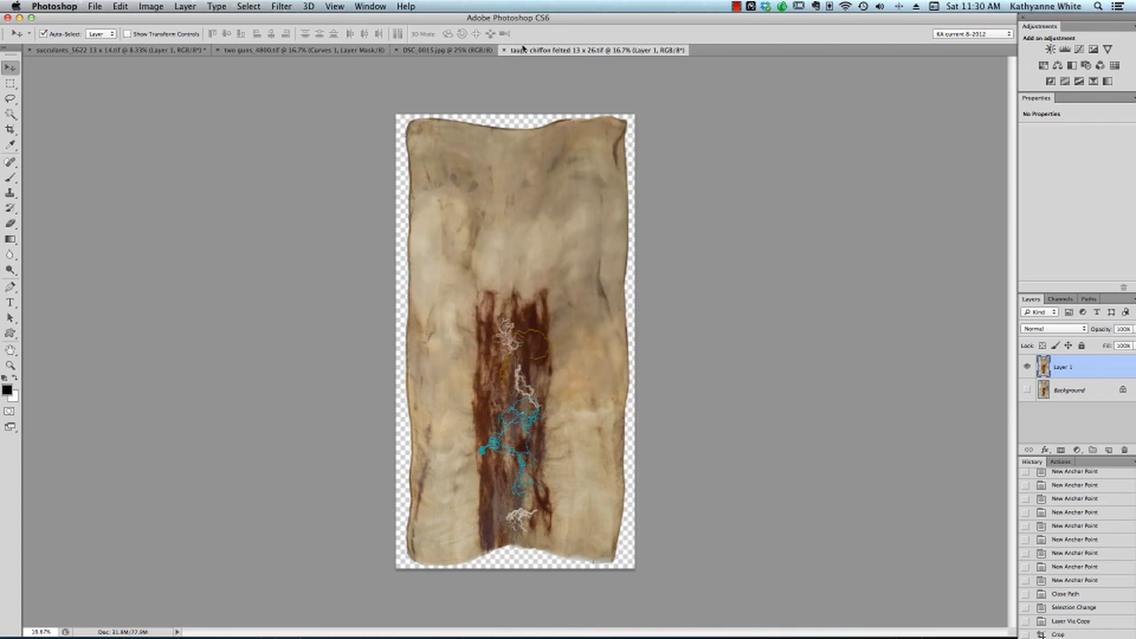
Copy all of two guns_4800.tif and paste it into the chiffon document, nudging it left.
left_click(293, 50)
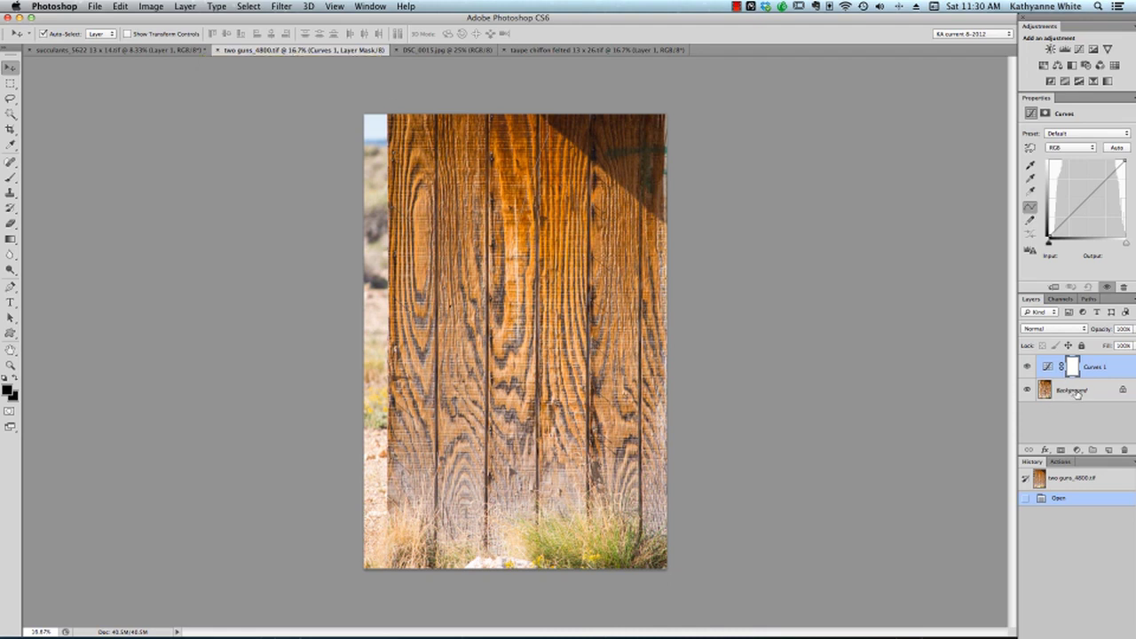
key("super+a")
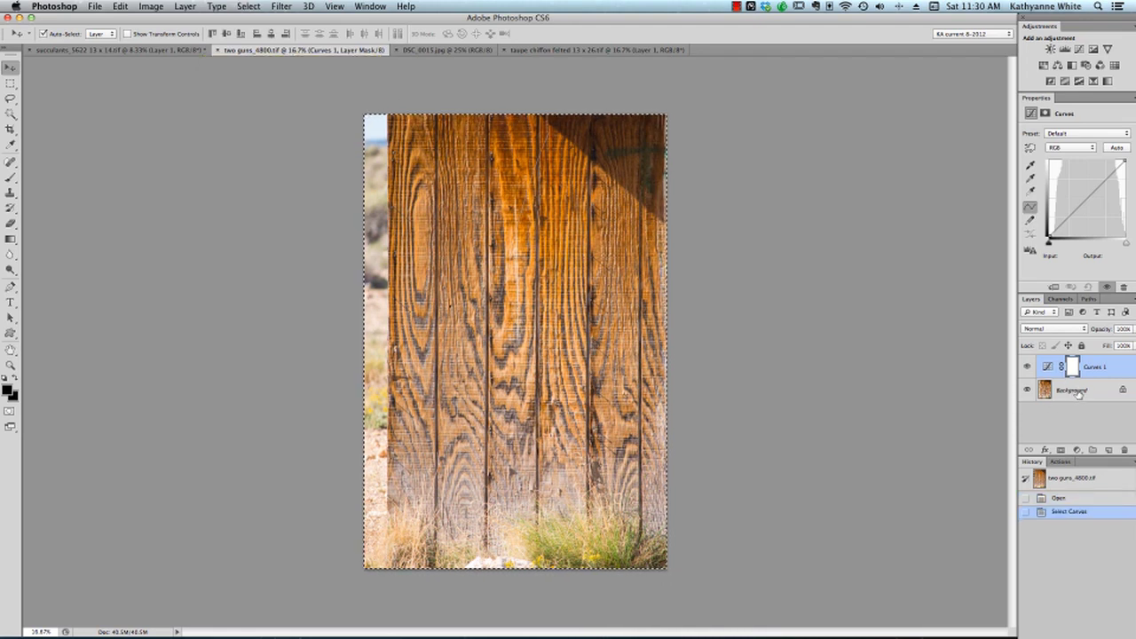
left_click(590, 50)
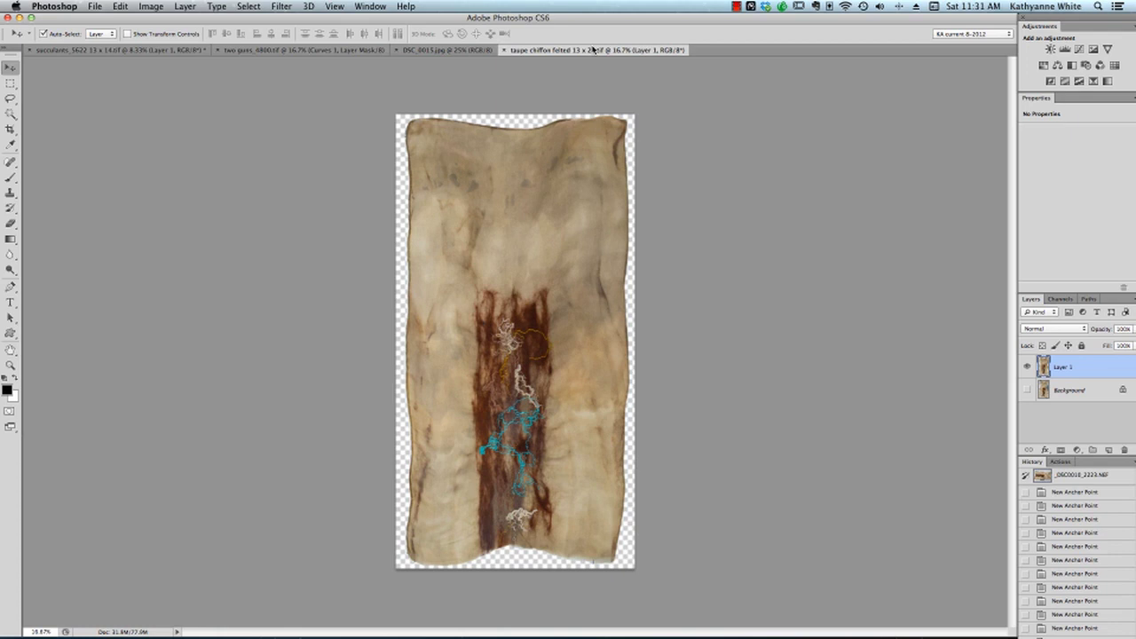
left_click(306, 49)
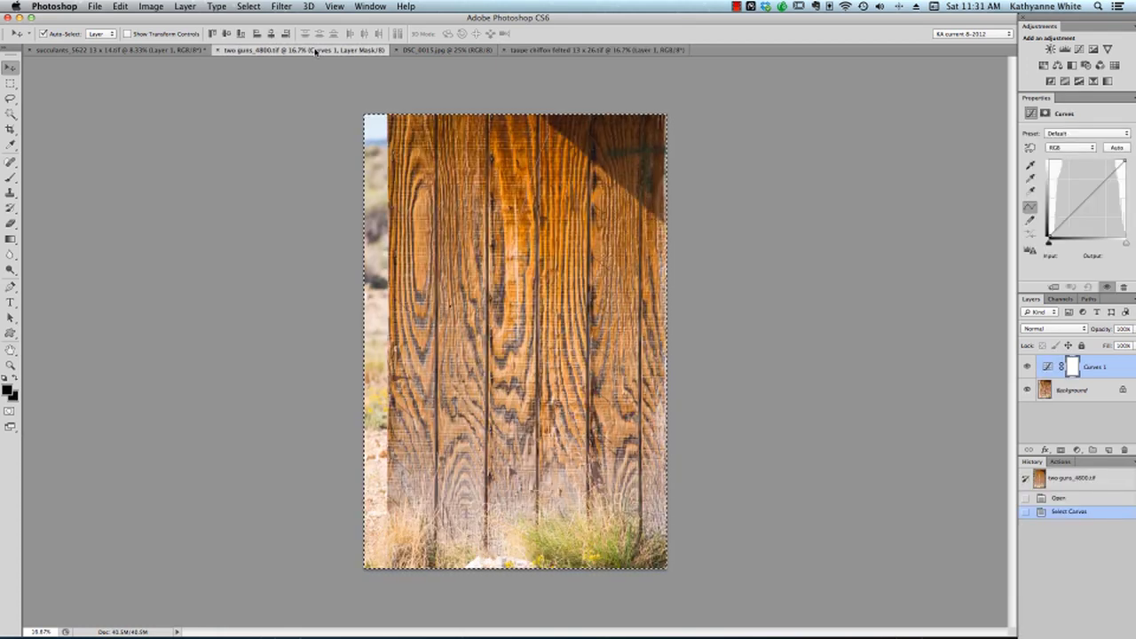
left_click(1071, 389)
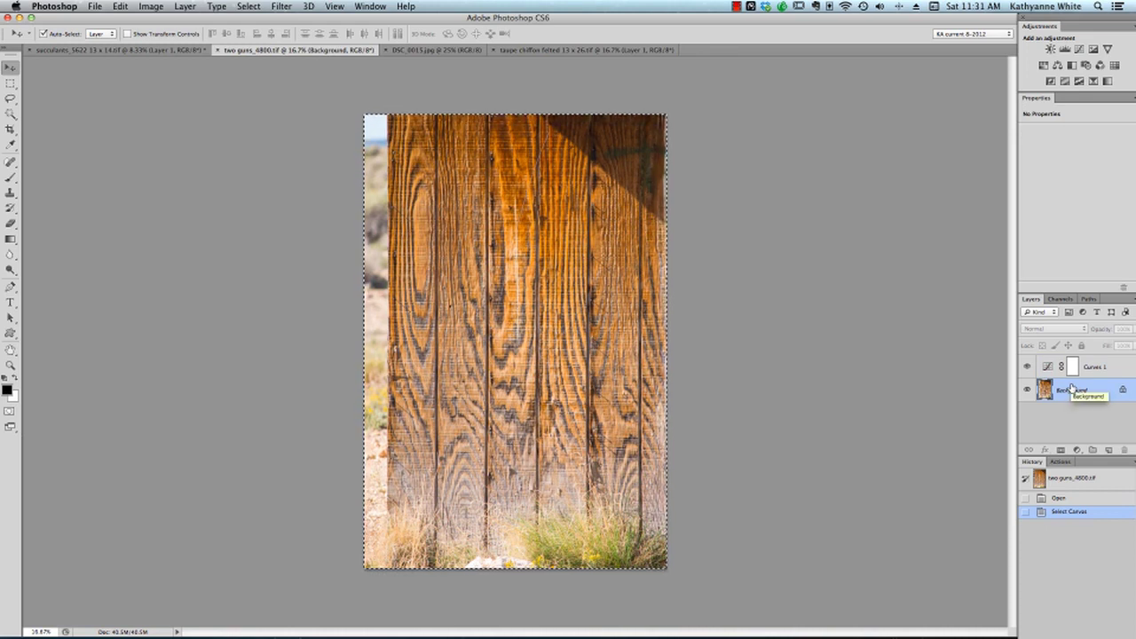
key("super+c")
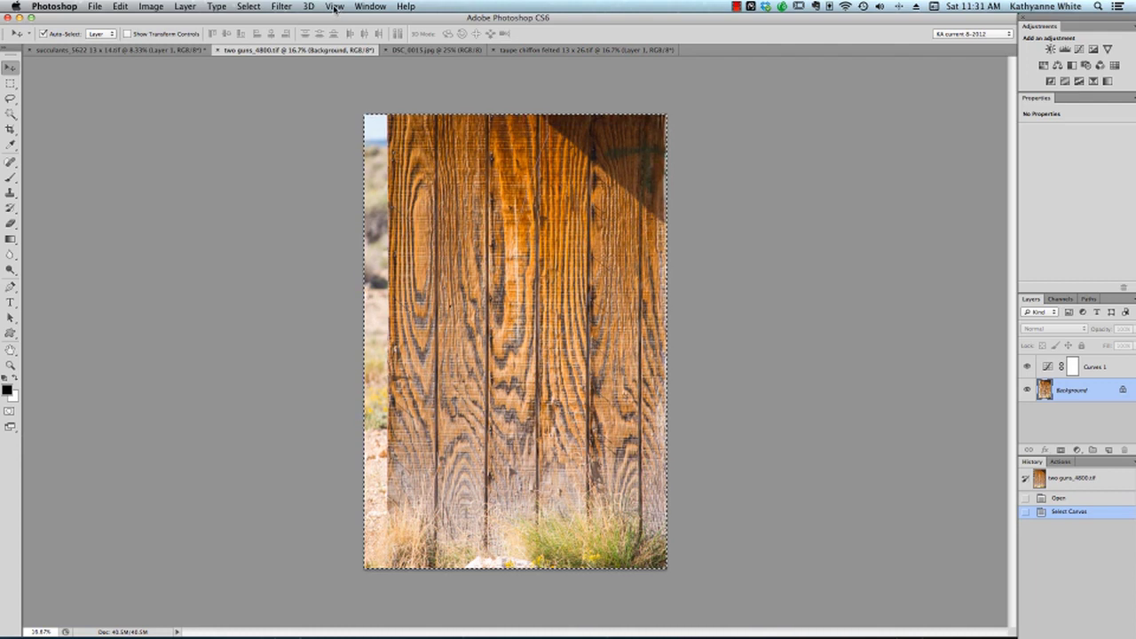
left_click(568, 52)
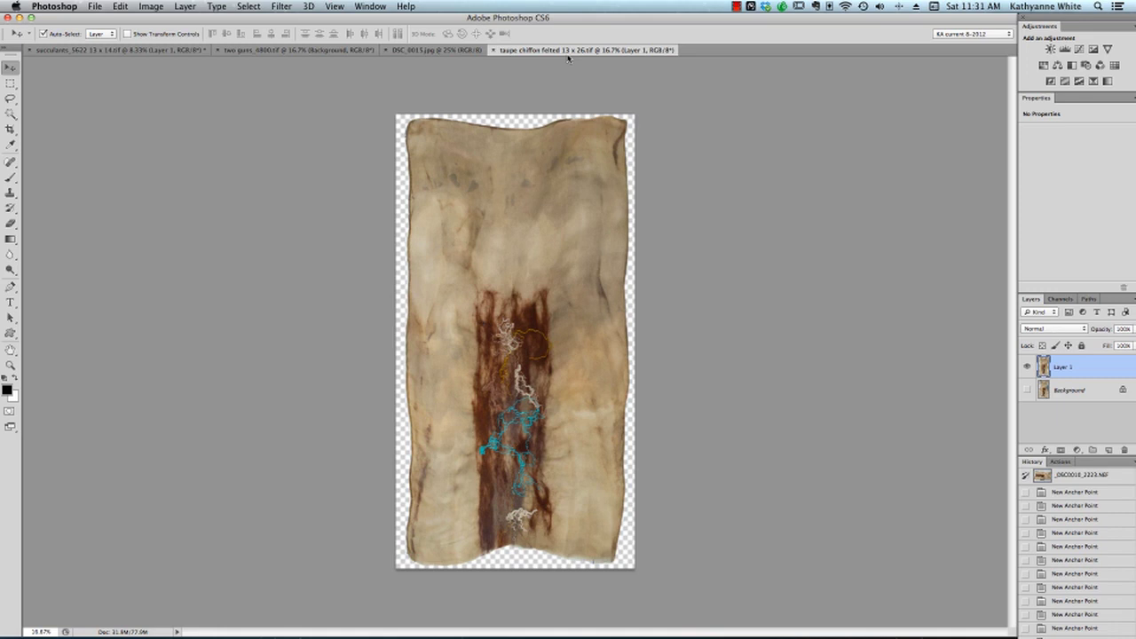
key("super+v")
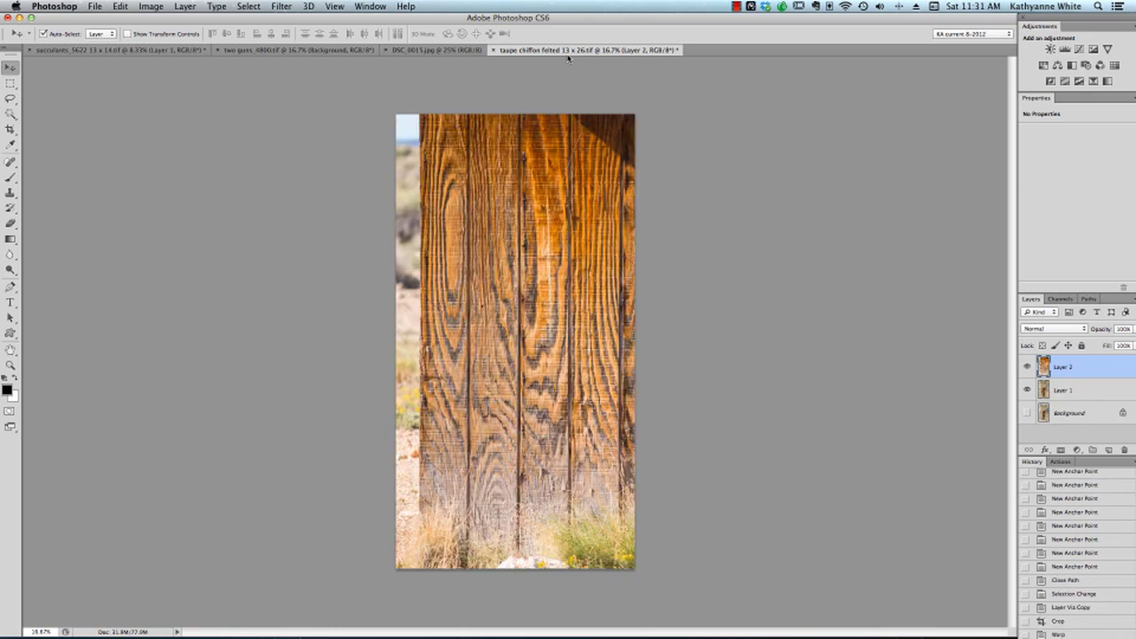
left_click_drag(596, 449, 550, 419)
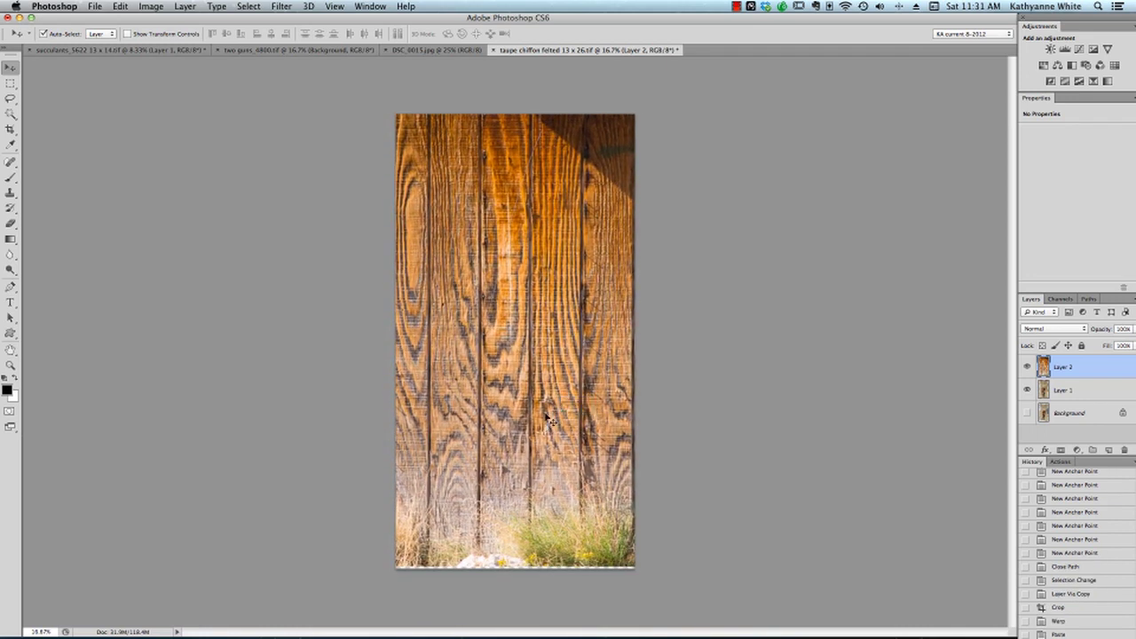
Shift the wood layer, then scale it to about 155% width and 104% height and commit.
mouse_move(543, 241)
left_mouse_down()
mouse_move(577, 254)
mouse_move(543, 254)
left_mouse_up()
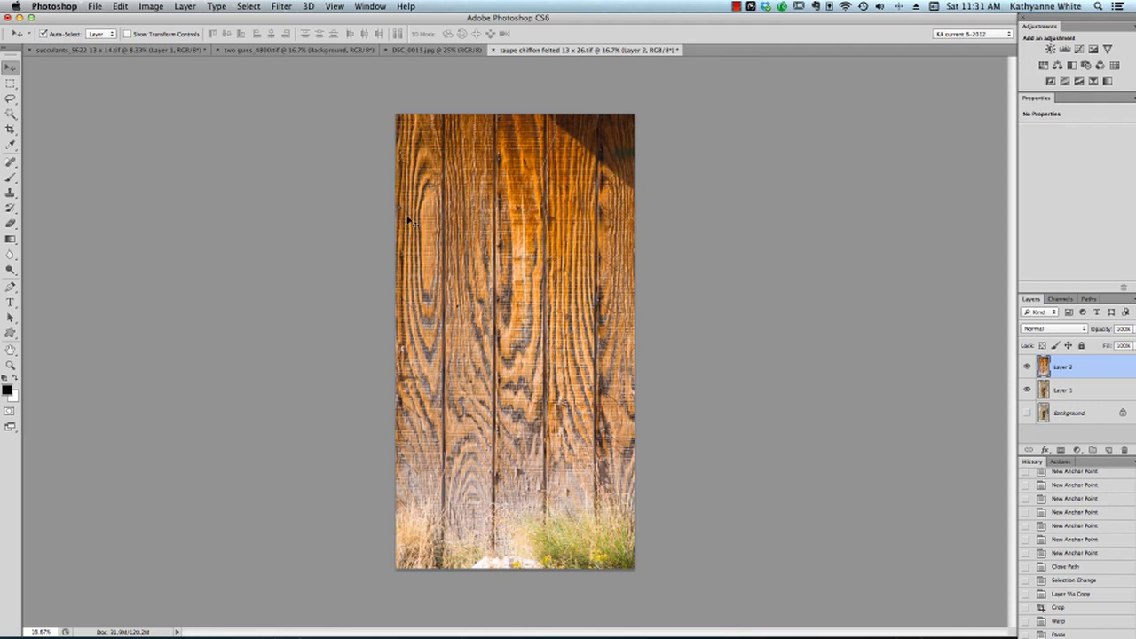
left_click(121, 7)
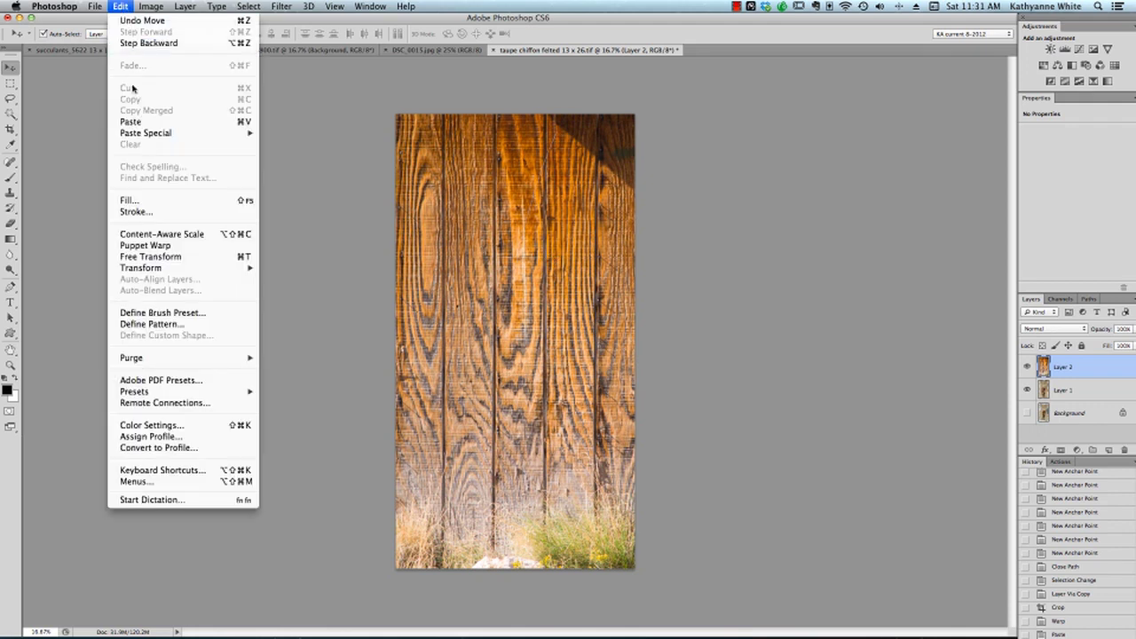
mouse_move(170, 269)
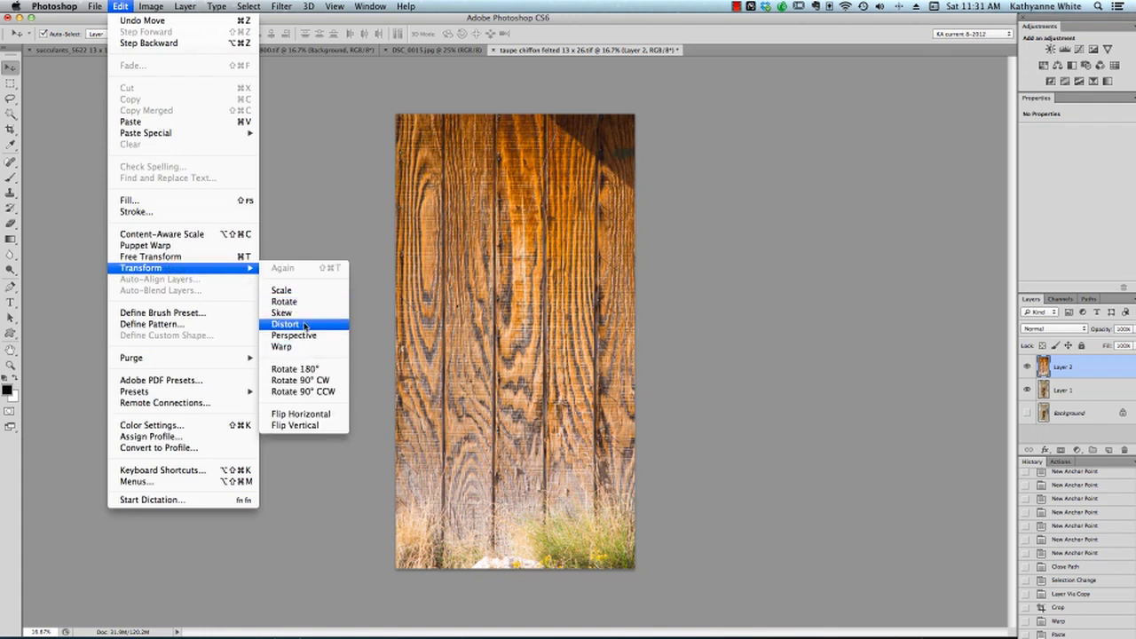
left_click(303, 293)
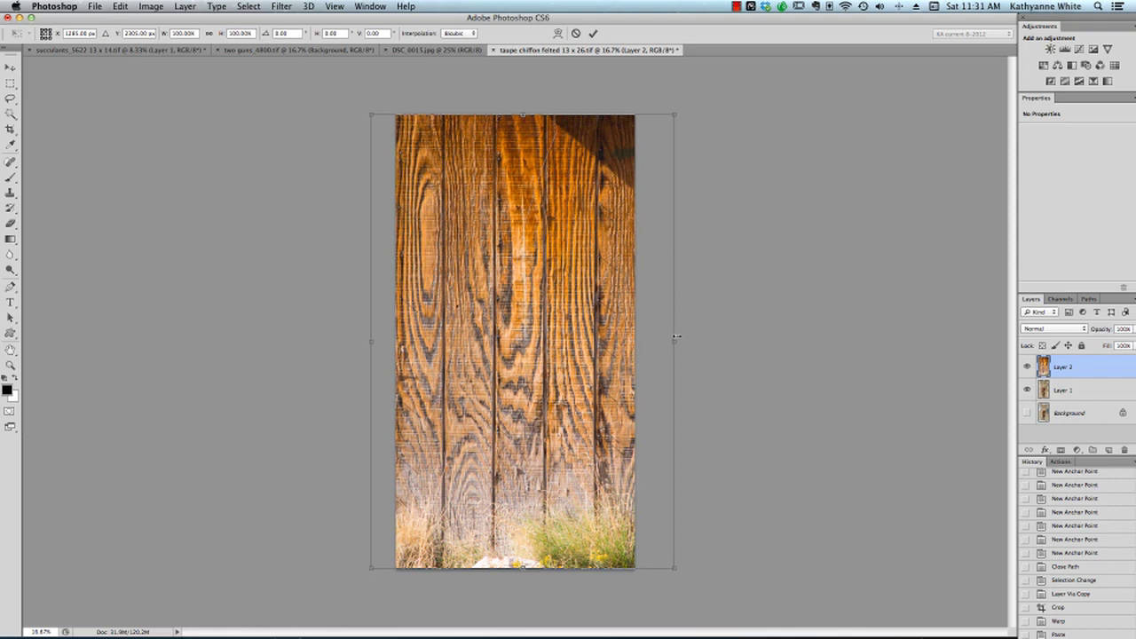
left_click_drag(675, 340, 826, 339)
left_click_drag(372, 340, 355, 337)
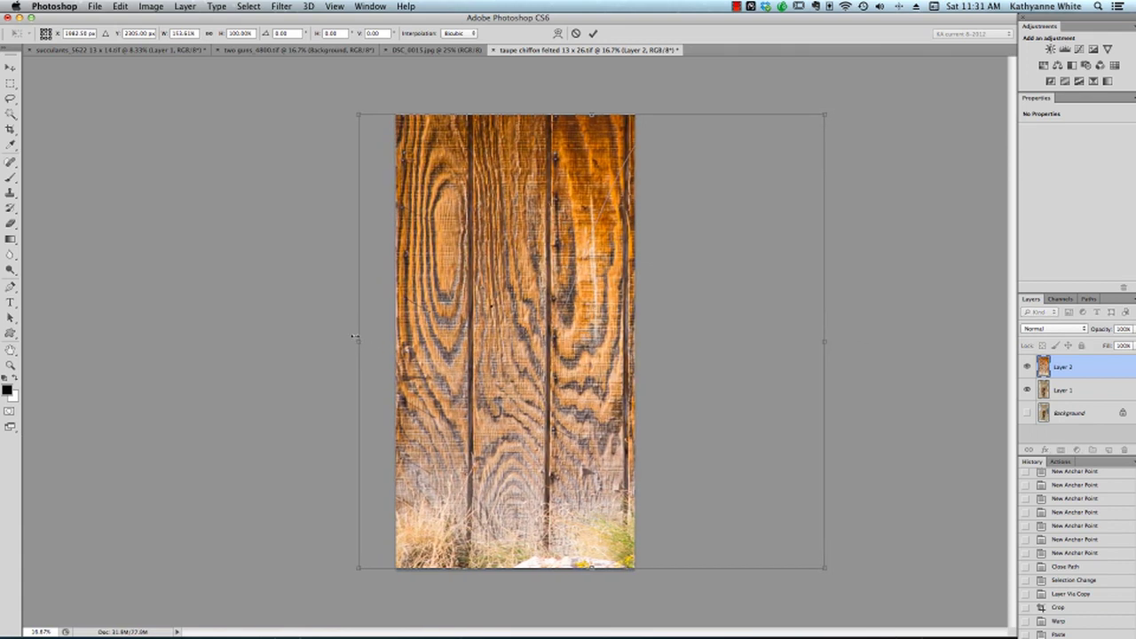
left_click_drag(358, 342, 349, 343)
left_click_drag(591, 566, 594, 586)
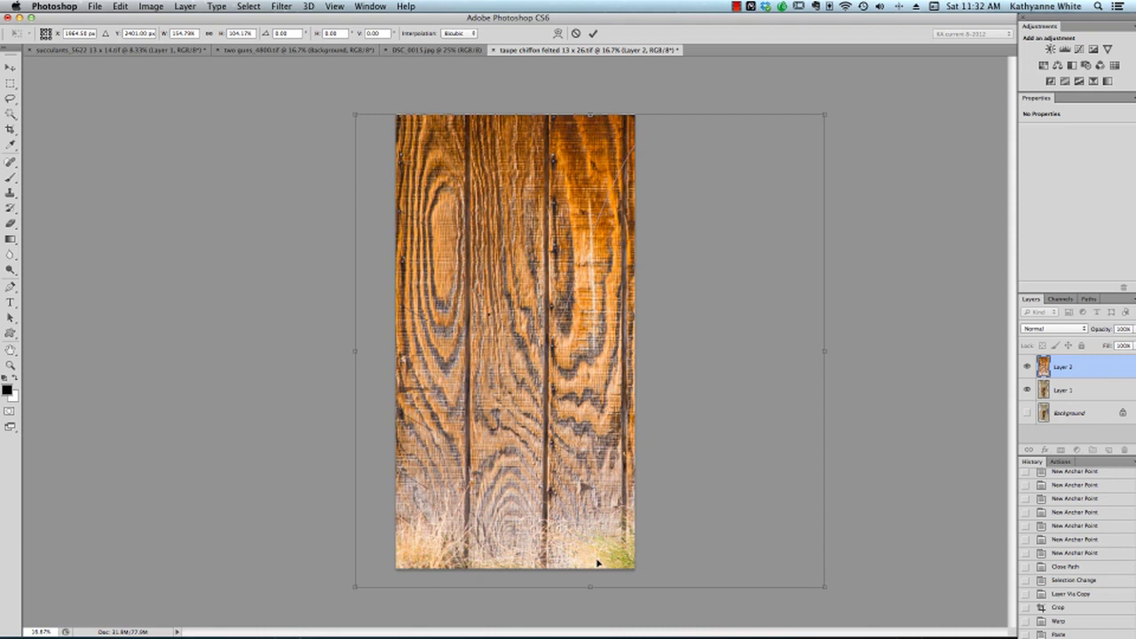
left_click_drag(589, 113, 591, 111)
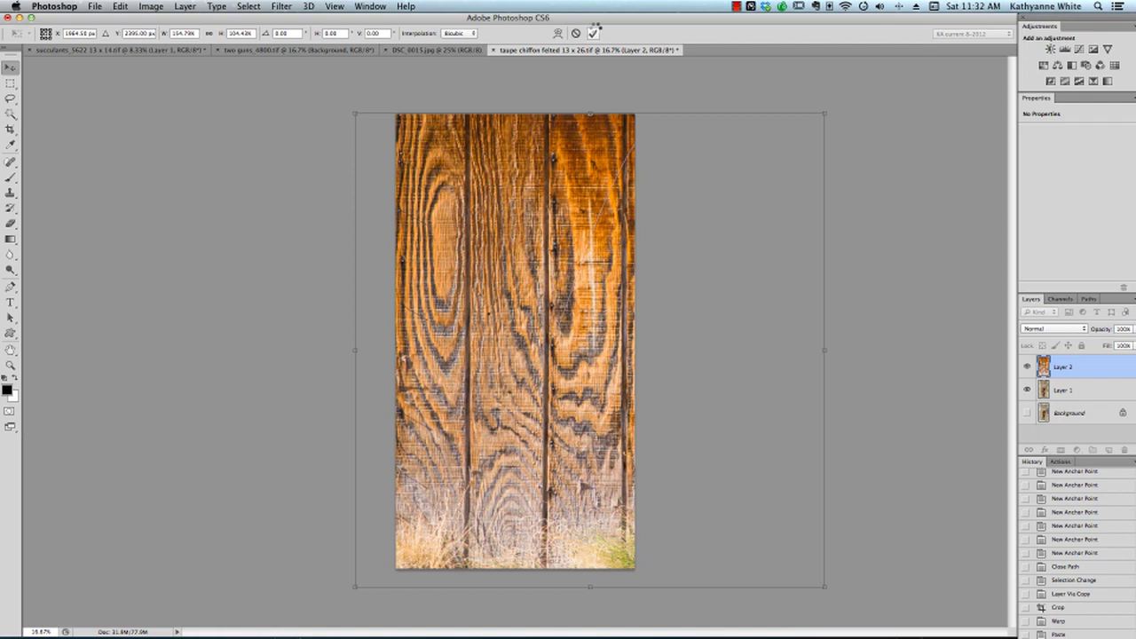
left_click(593, 32)
left_click_drag(615, 345, 619, 345)
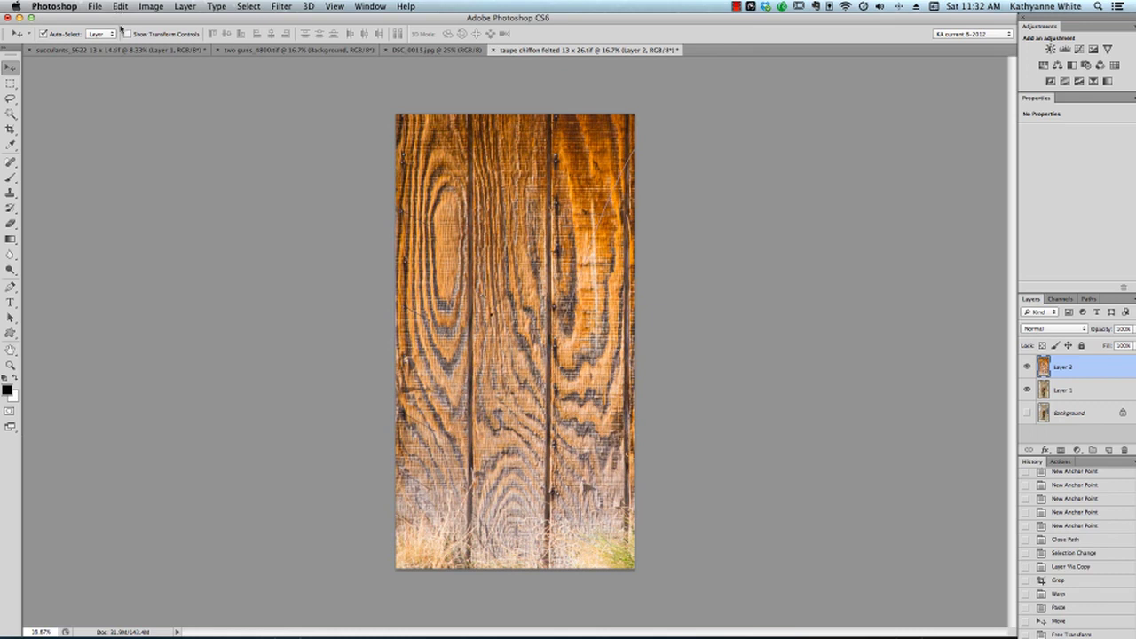
Free-transform the wood layer to about 104% width, shift it a few pixels left, and commit.
key("super+t")
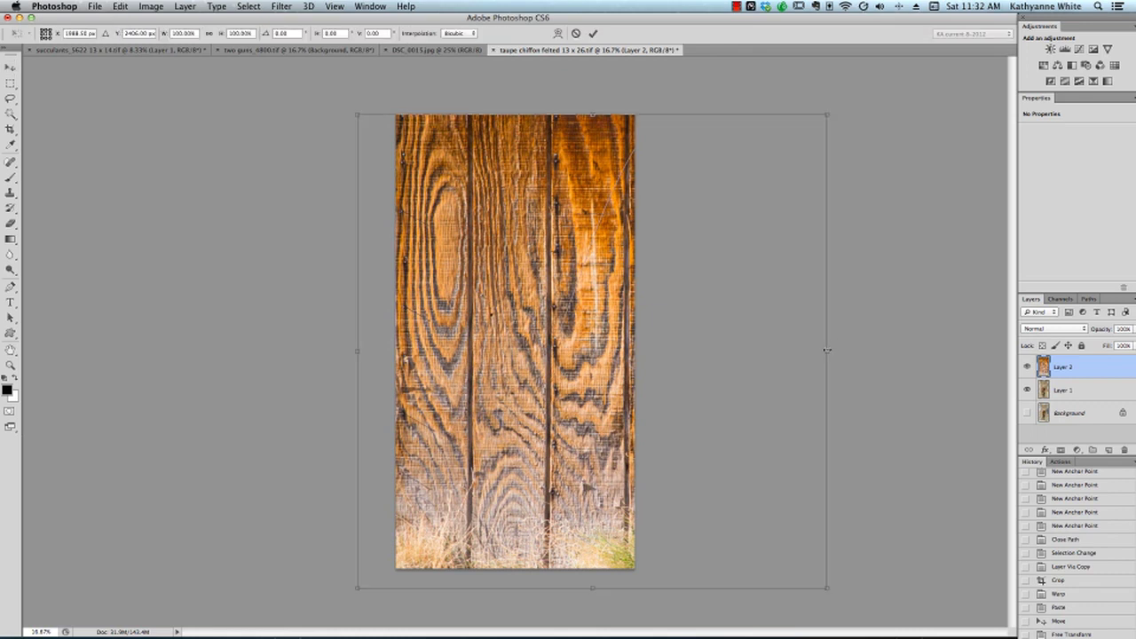
left_click_drag(827, 351, 840, 351)
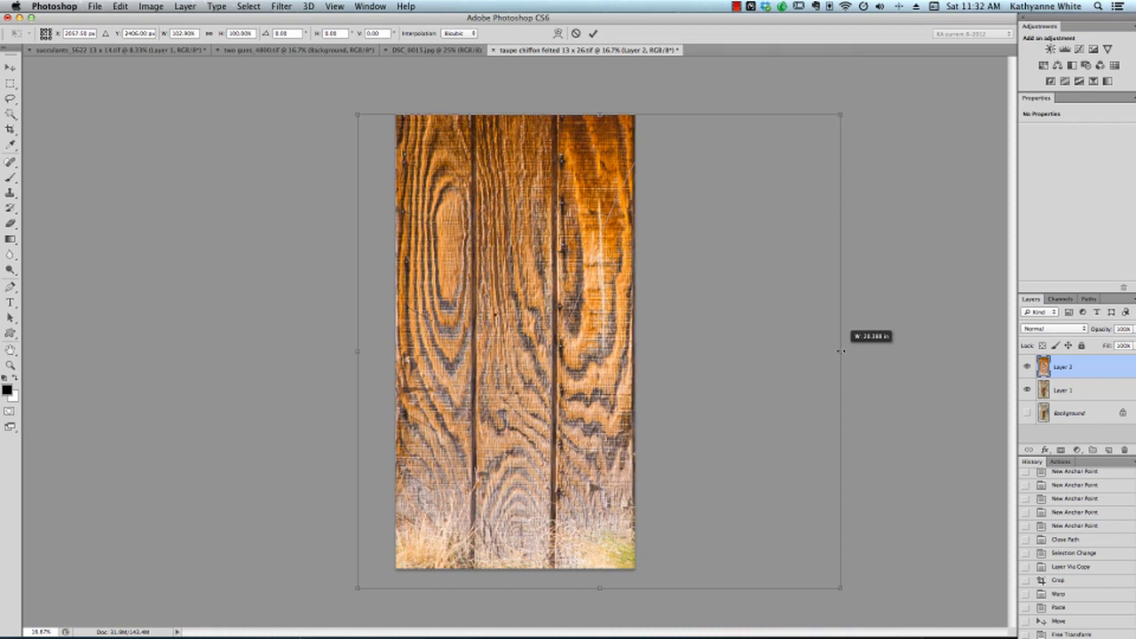
left_click_drag(840, 350, 847, 350)
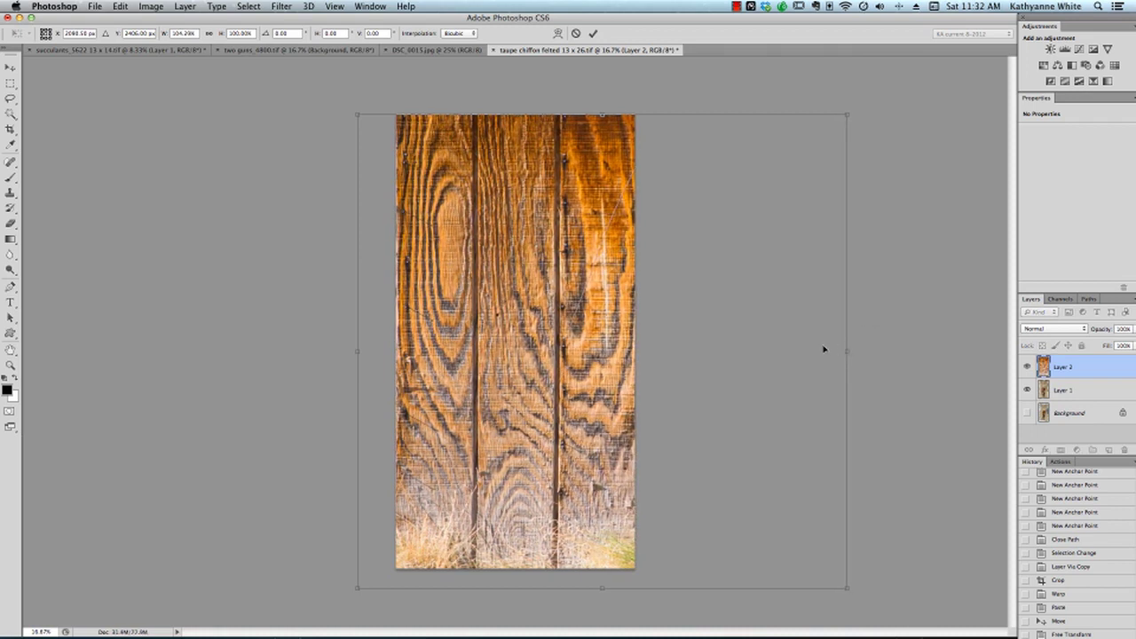
left_click_drag(432, 410, 428, 409)
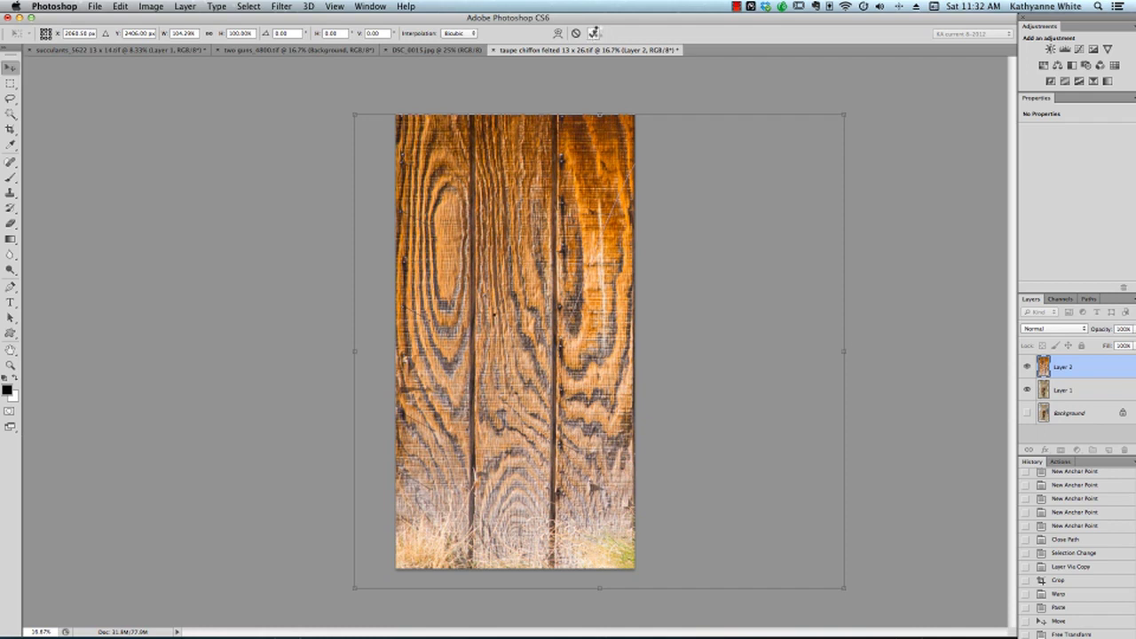
left_click(594, 33)
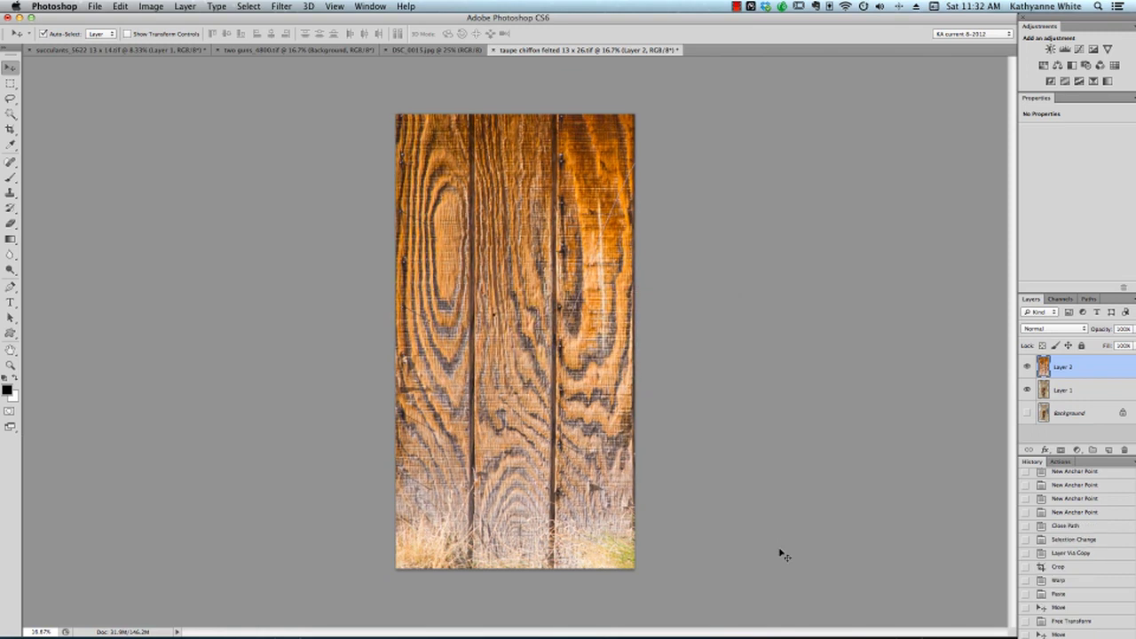
Crop with Delete Cropped Pixels on to trim the wood overhanging the canvas edges.
left_click(10, 130)
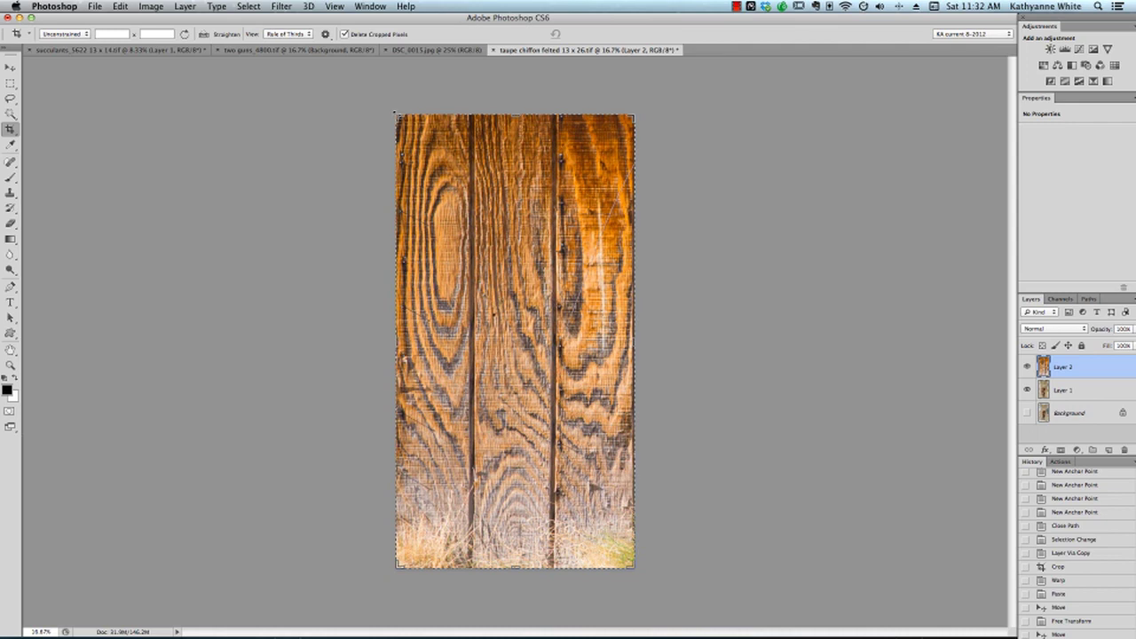
left_click_drag(395, 114, 392, 114)
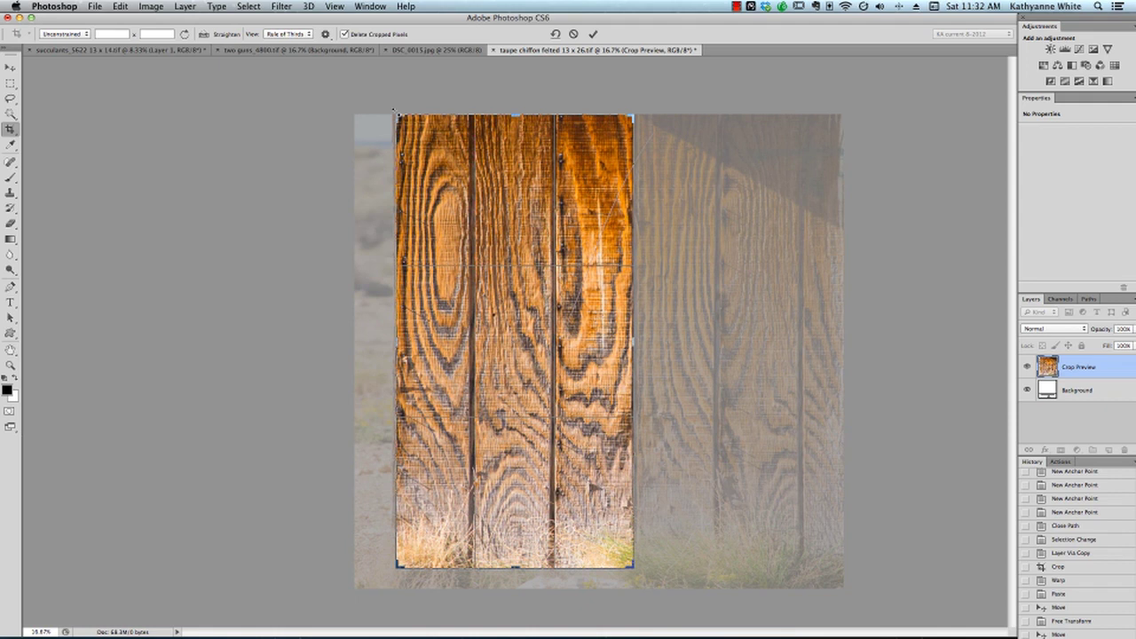
left_click(594, 34)
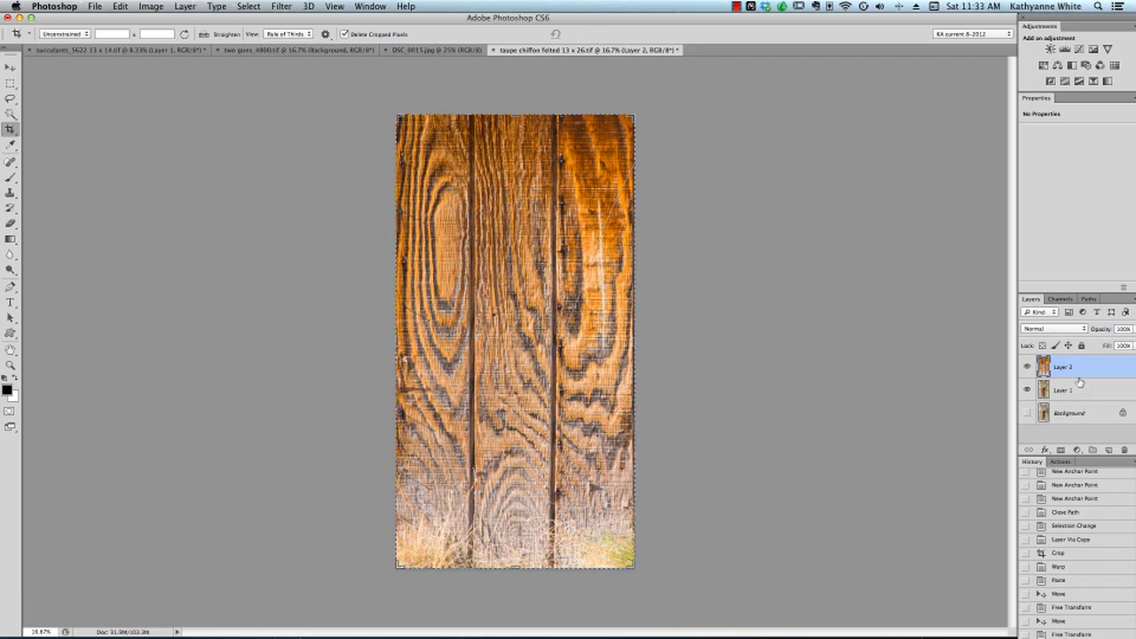
left_click(12, 68)
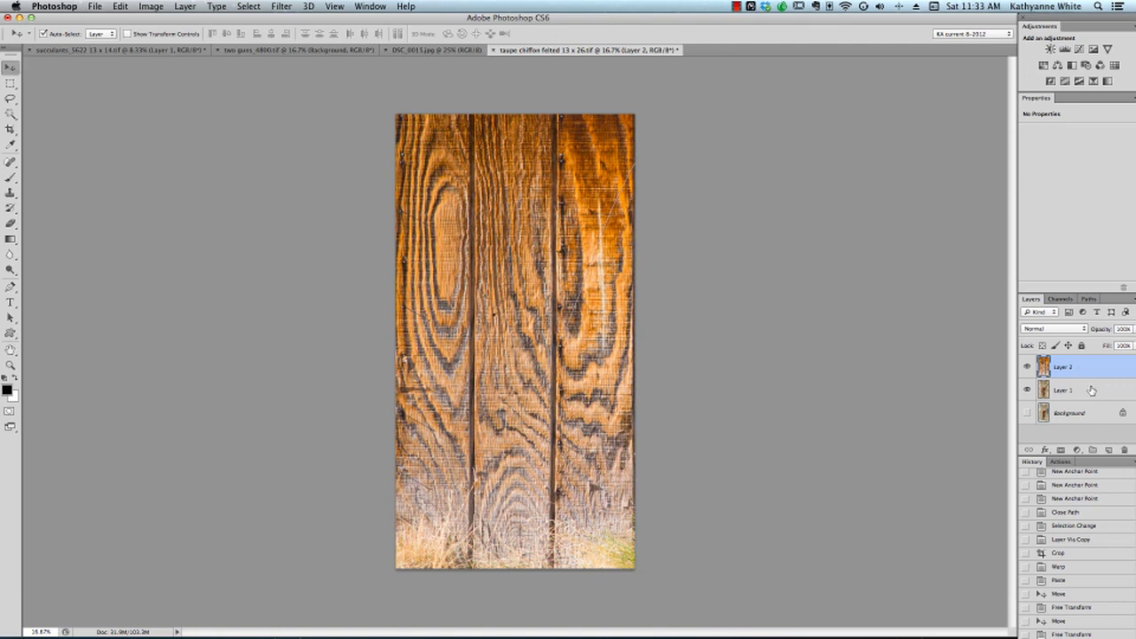
Move Layer 1 above Layer 2 and trace the fabric's left edge with the Pen tool.
left_click_drag(1098, 392, 1091, 359)
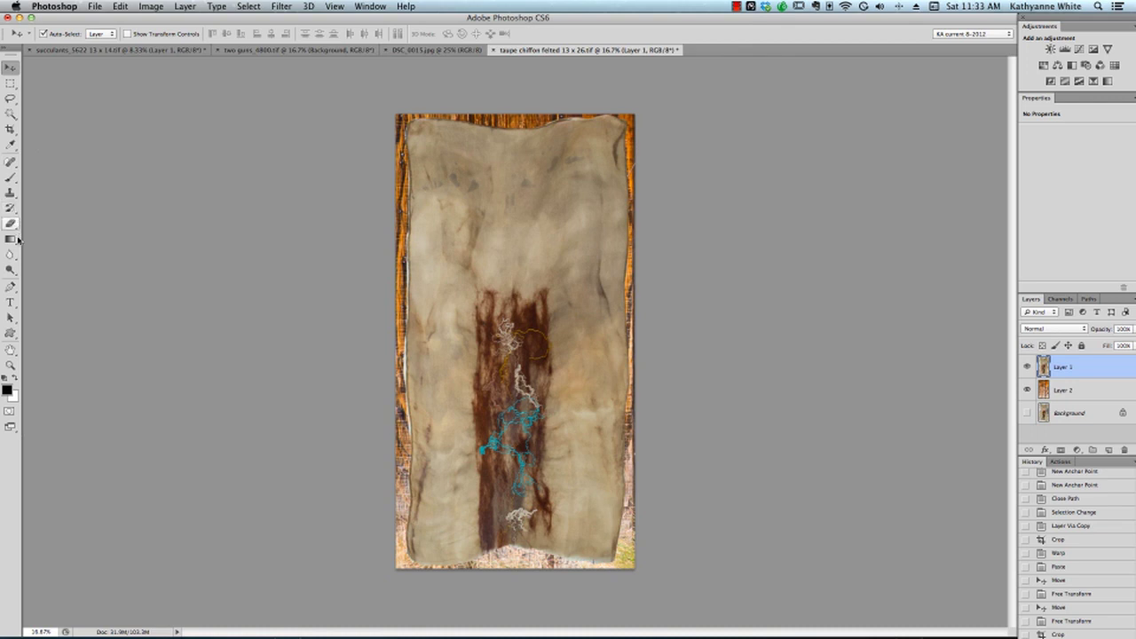
left_click(15, 282)
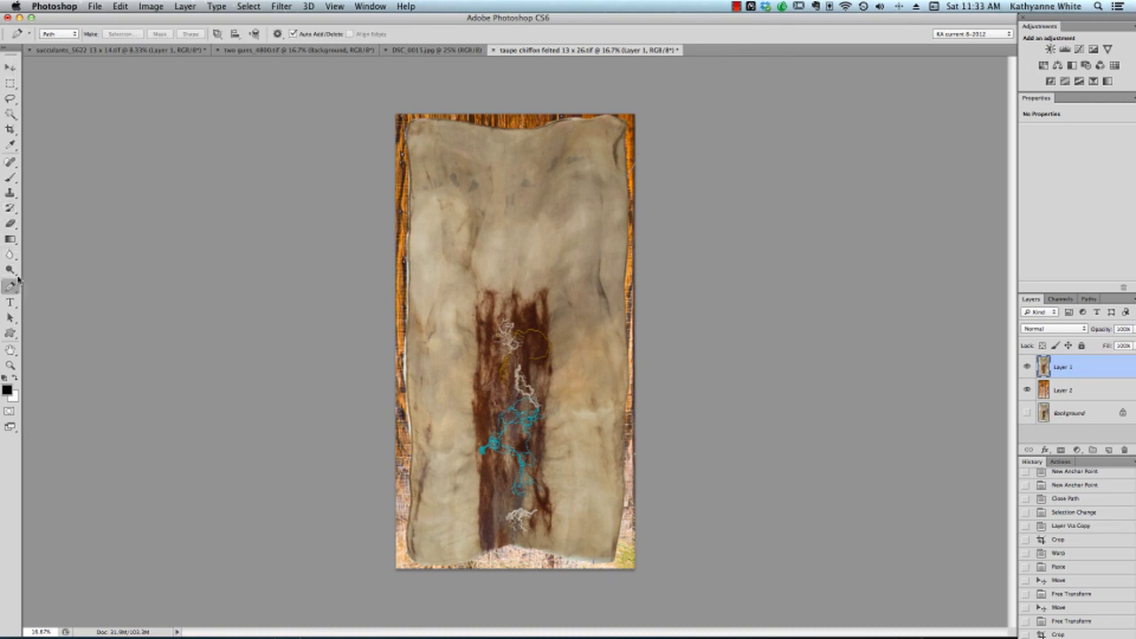
left_click(410, 173)
left_click(412, 185)
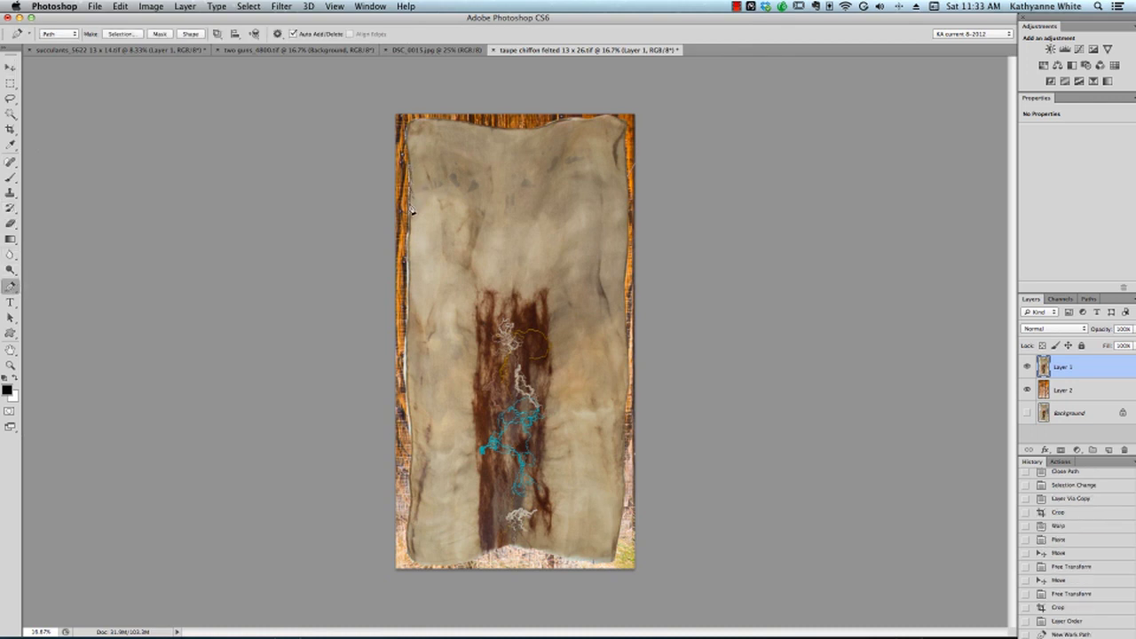
left_click(410, 205)
left_click(408, 220)
left_click(409, 251)
left_click(411, 268)
left_click(413, 286)
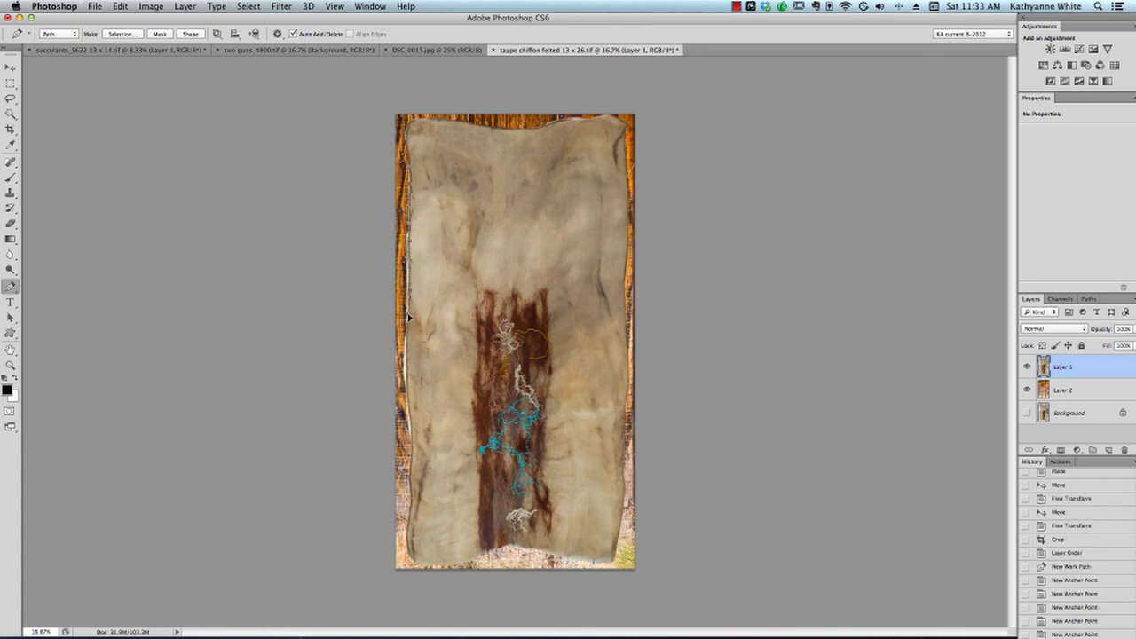
left_click(412, 302)
left_click(410, 327)
left_click(411, 350)
left_click(409, 371)
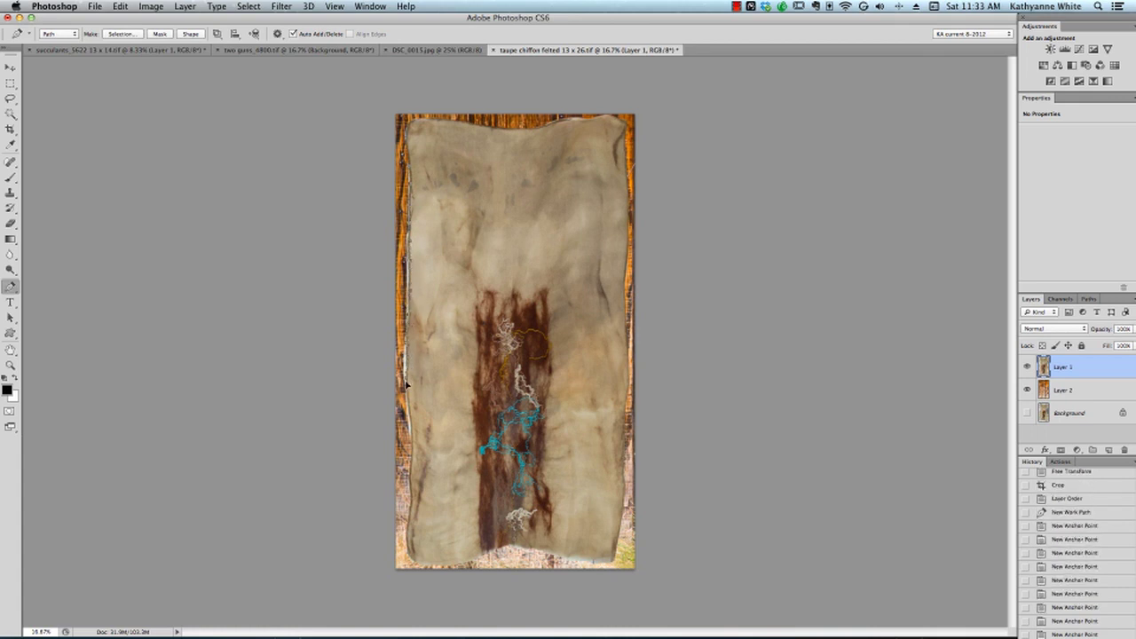
left_click(409, 389)
left_click(411, 411)
left_click(413, 433)
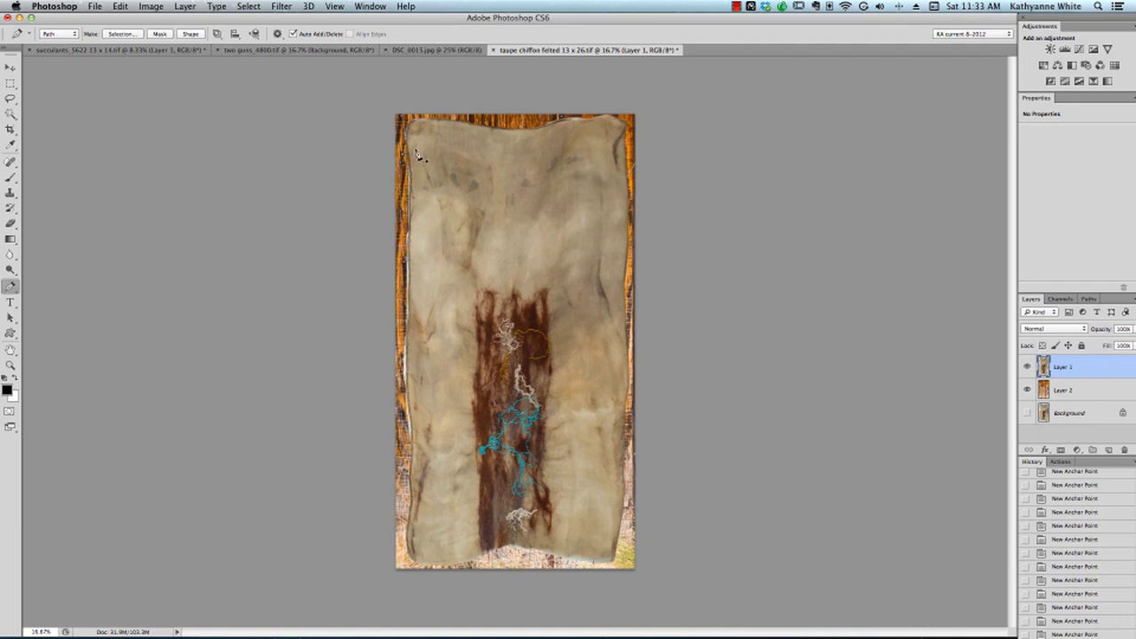
Turn the path into a 3 px feathered selection, delete that strip, and deselect.
right_click(467, 166)
left_click(551, 219)
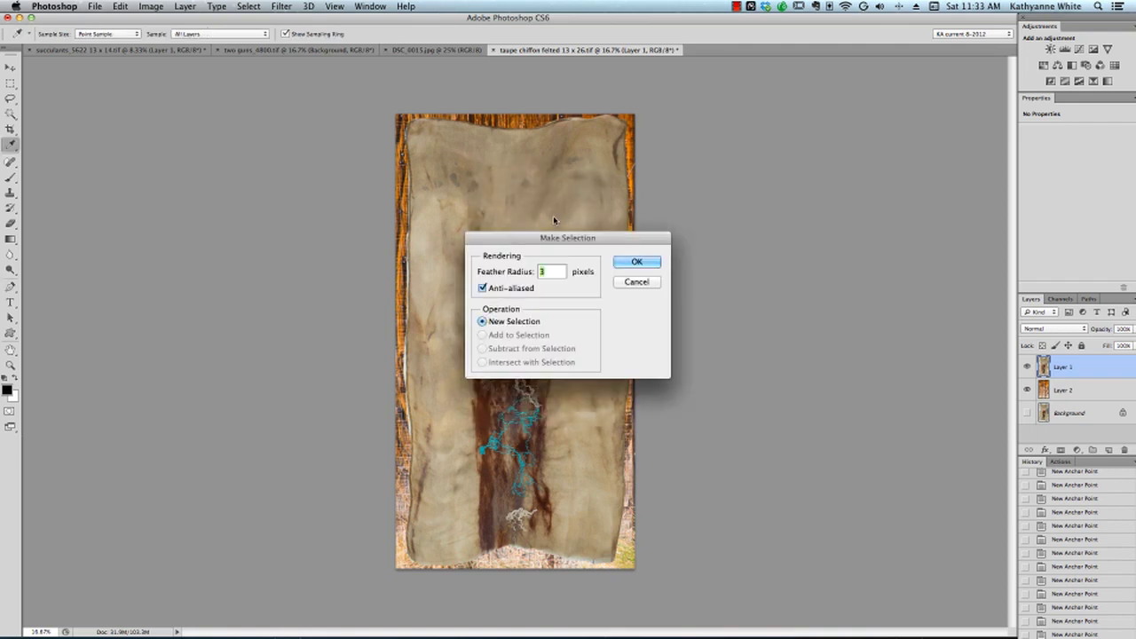
key("Return")
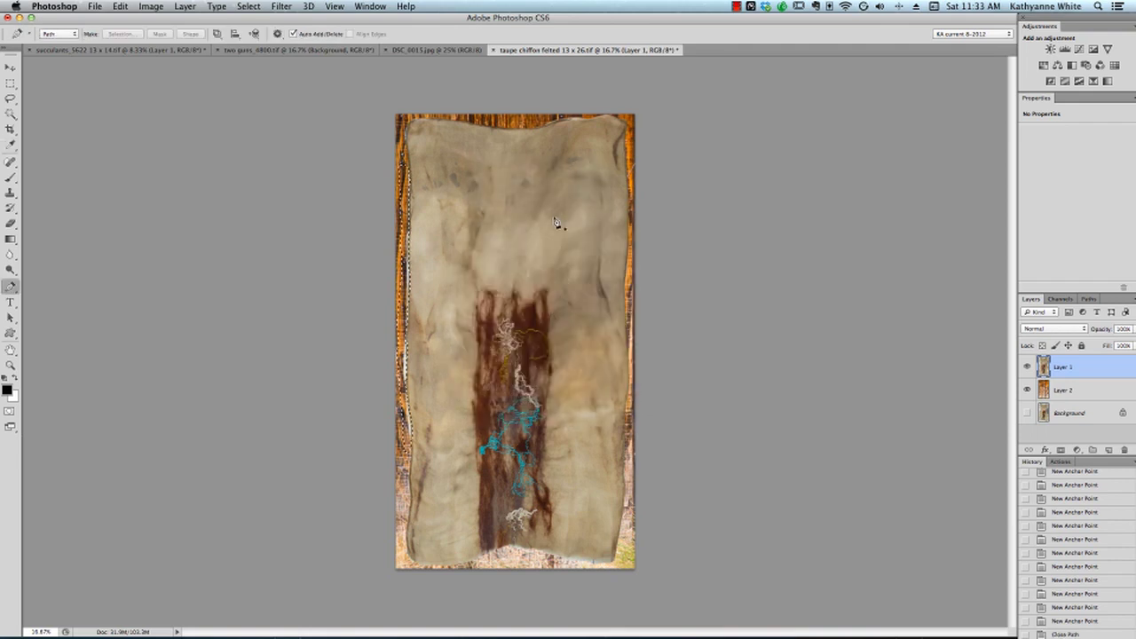
key("Delete")
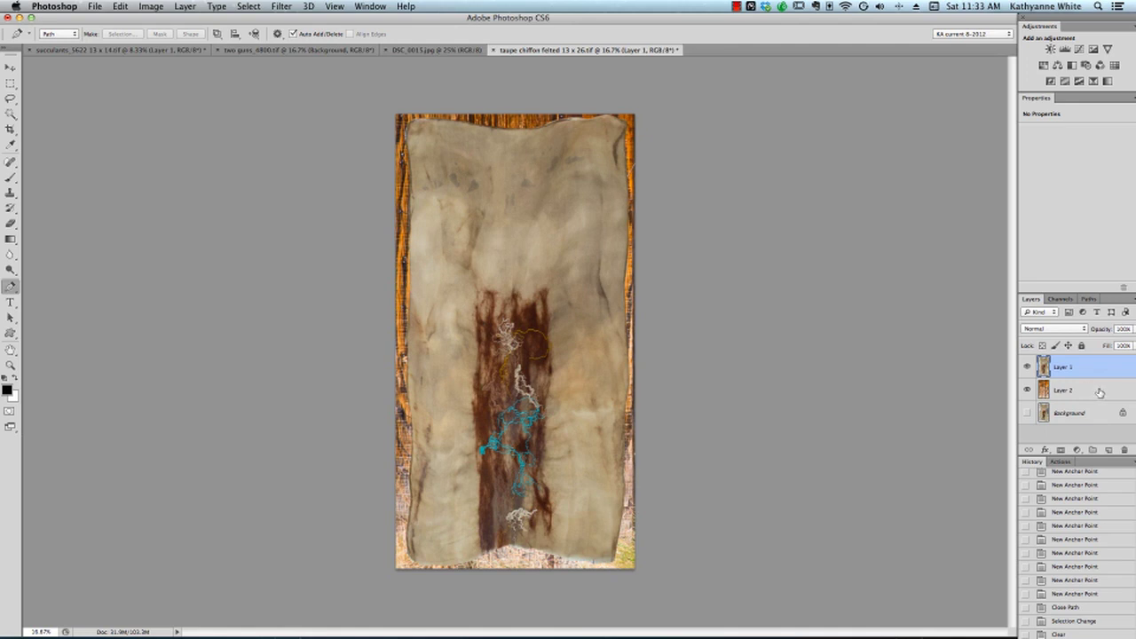
key("super+d")
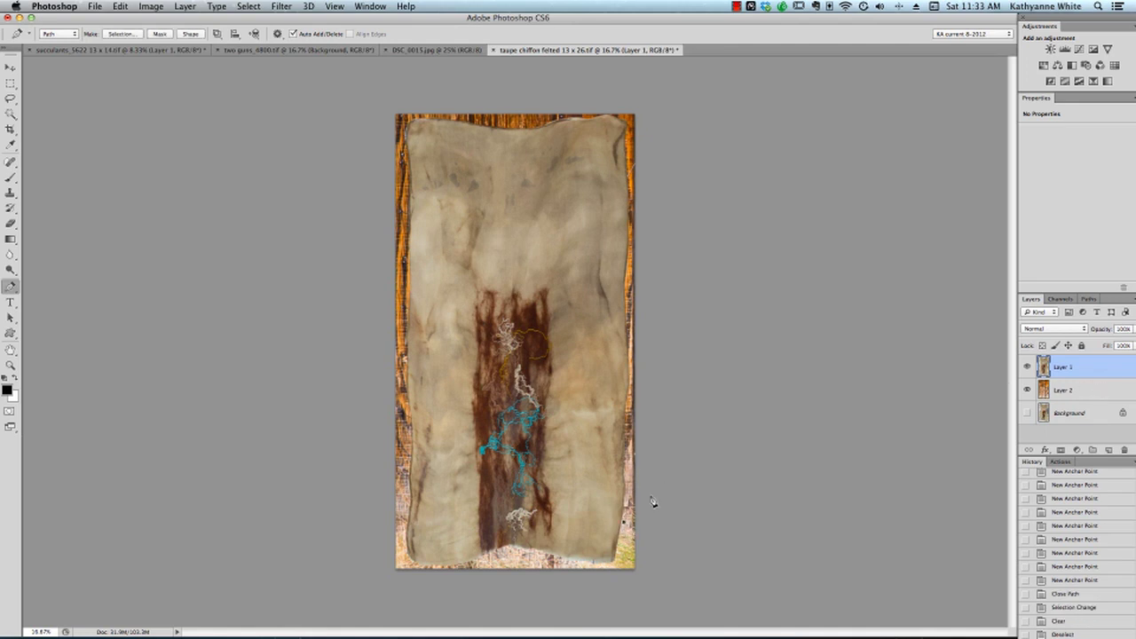
left_click(11, 68)
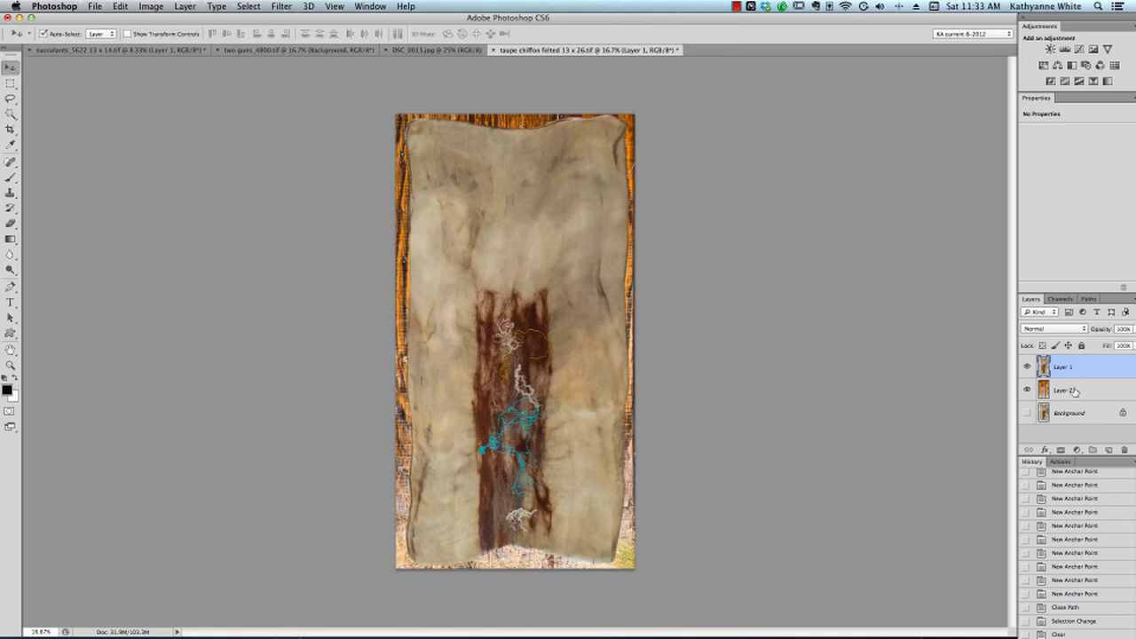
Move Layer 2 back above Layer 1 and try Lighten, Overlay and Soft Light blending.
left_click_drag(1074, 390, 1075, 363)
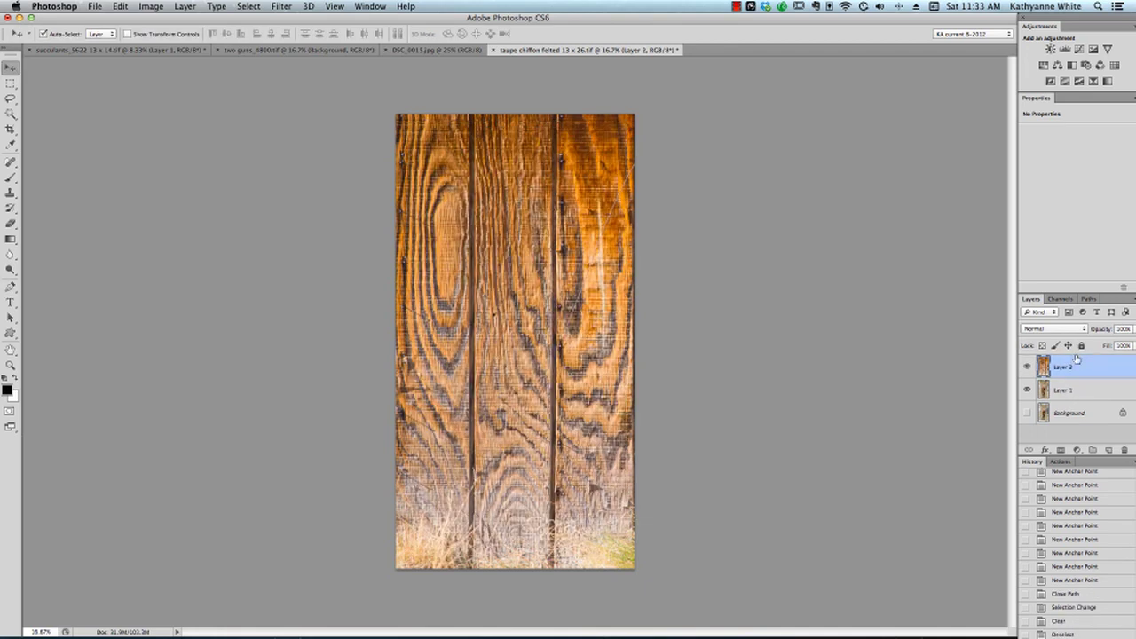
left_click(1084, 329)
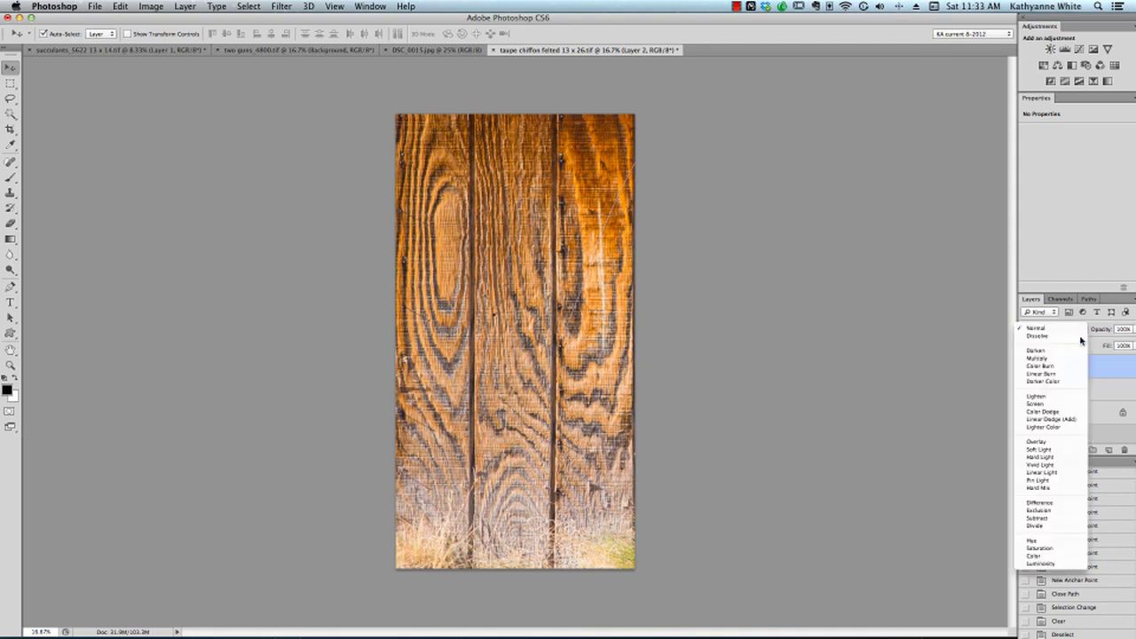
left_click(1069, 397)
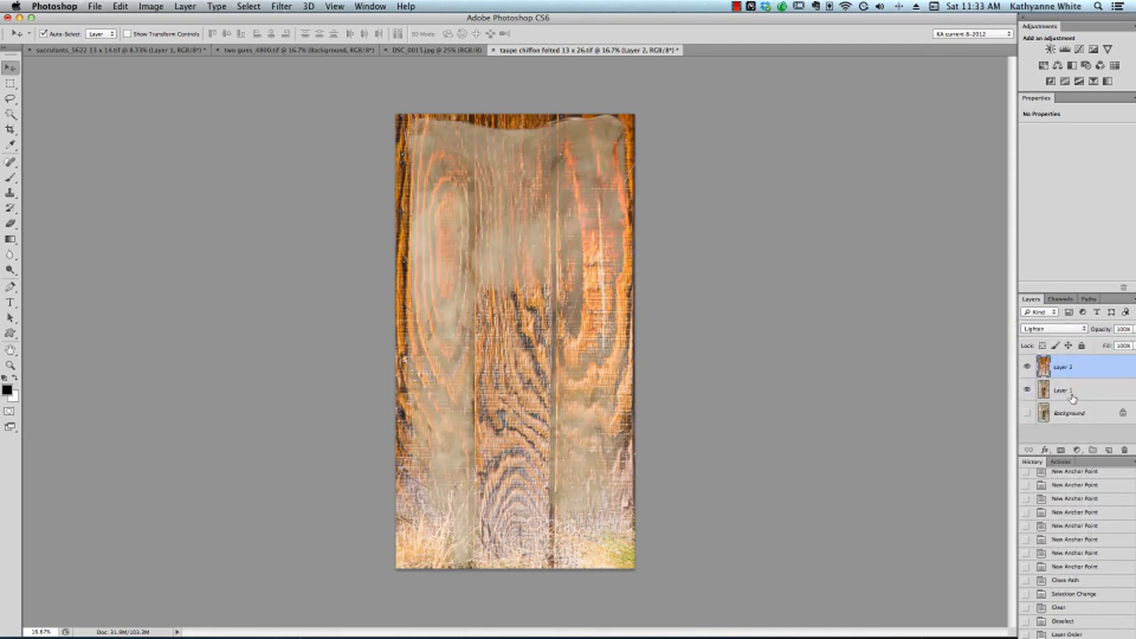
left_click(1083, 329)
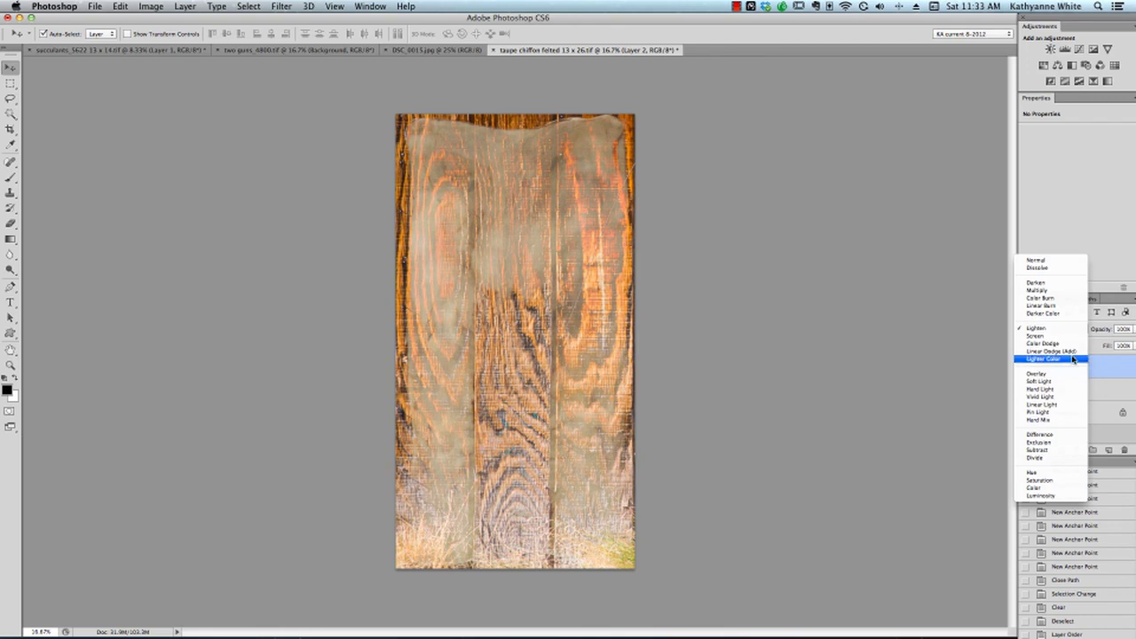
left_click(1064, 375)
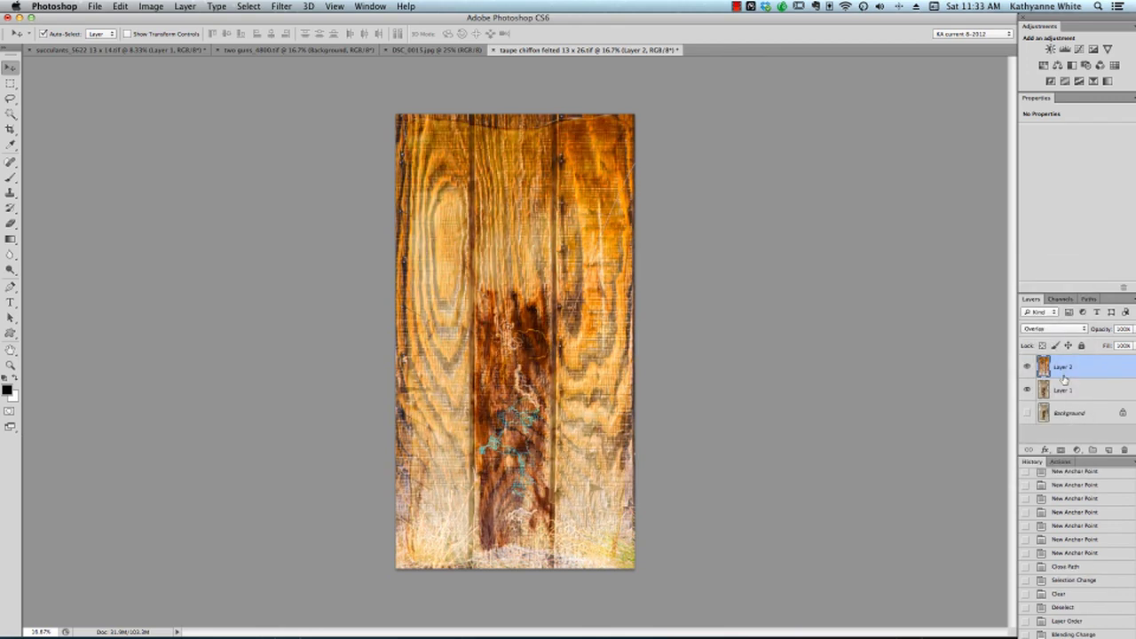
left_click(1082, 330)
left_click(1079, 336)
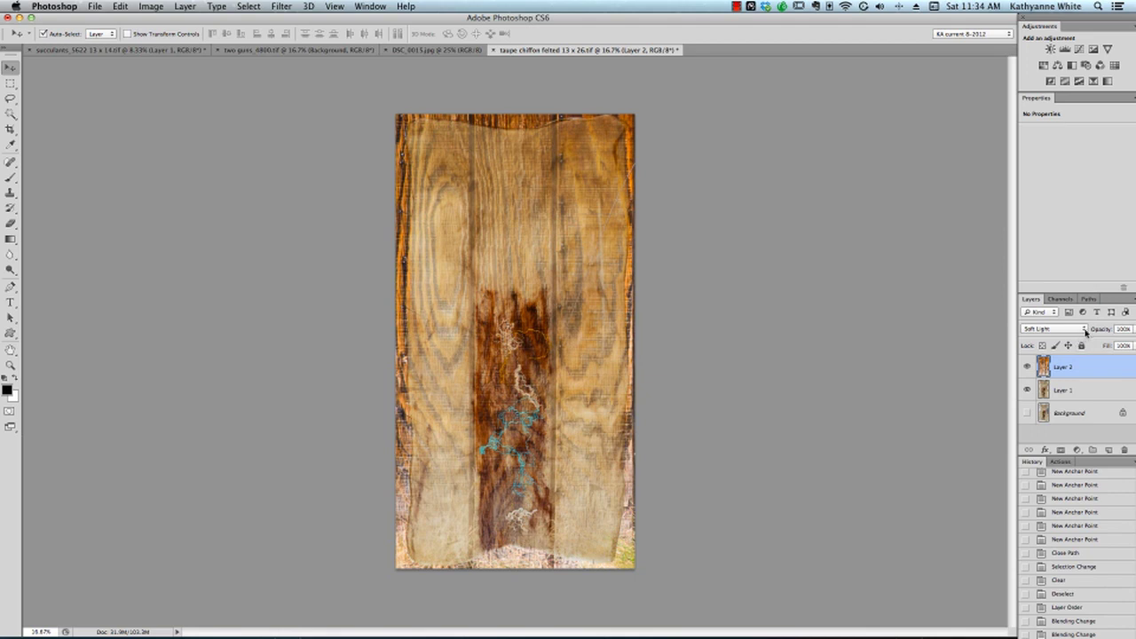
Set the wood layer's blend mode back to Normal.
left_click(1087, 330)
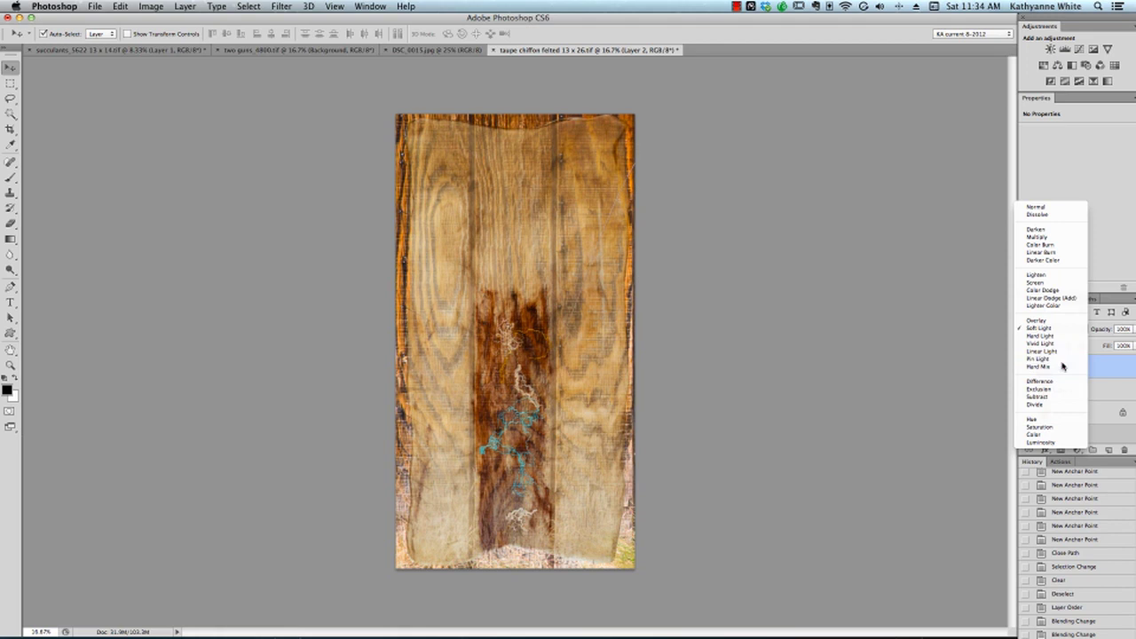
left_click(991, 381)
left_click(1085, 328)
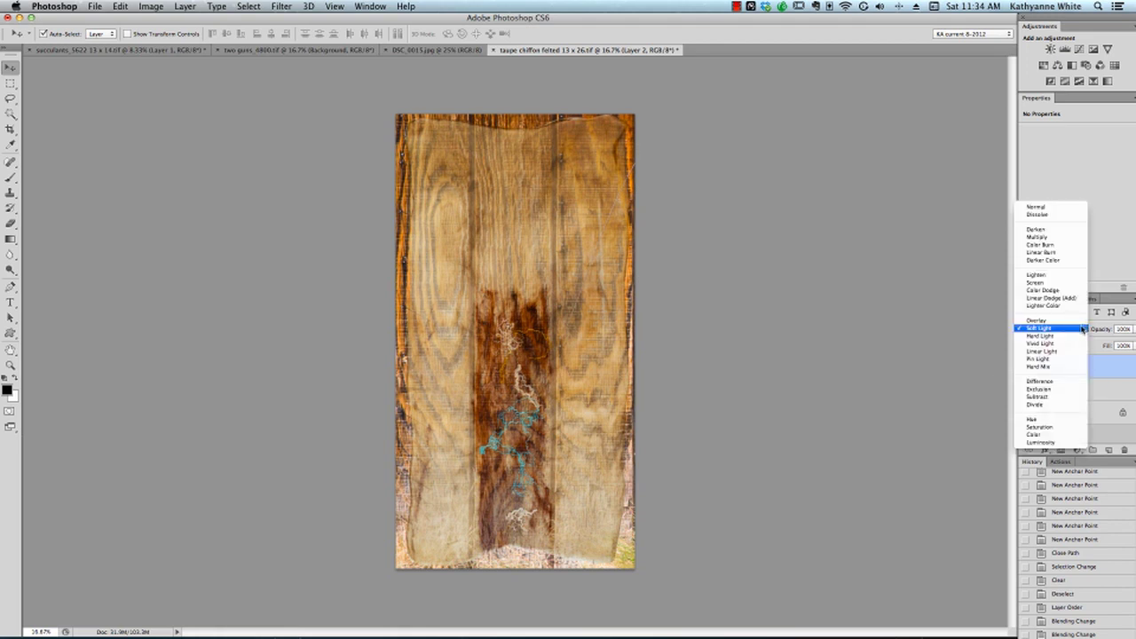
left_click(1057, 206)
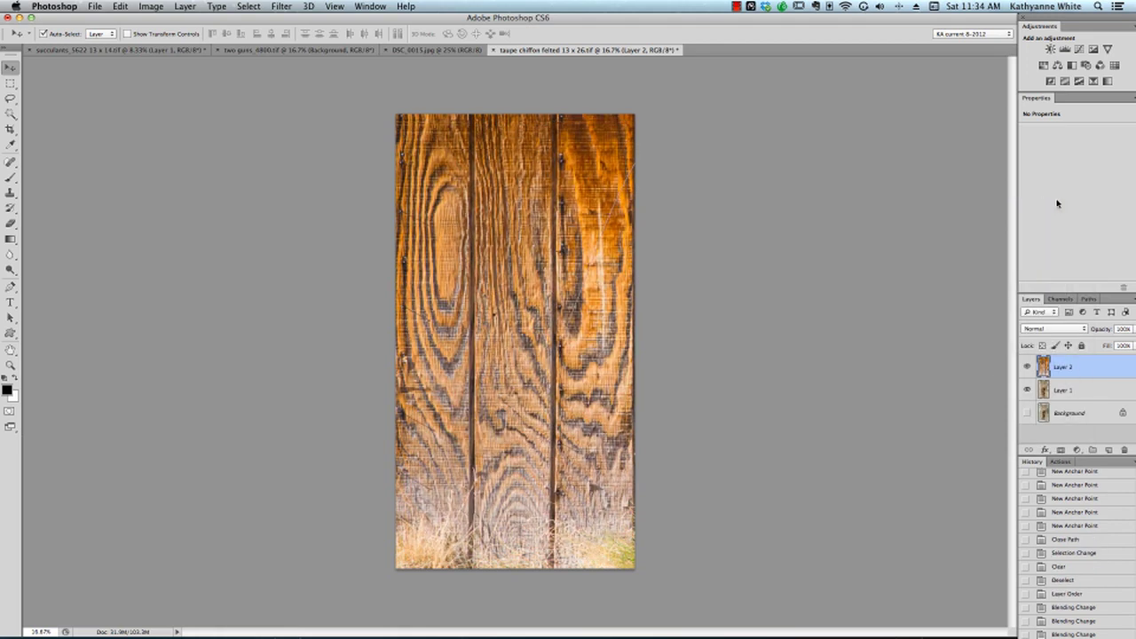
Launch File > Automate > Perfect Resize 7.5 on the wood-grain image.
left_click(95, 6)
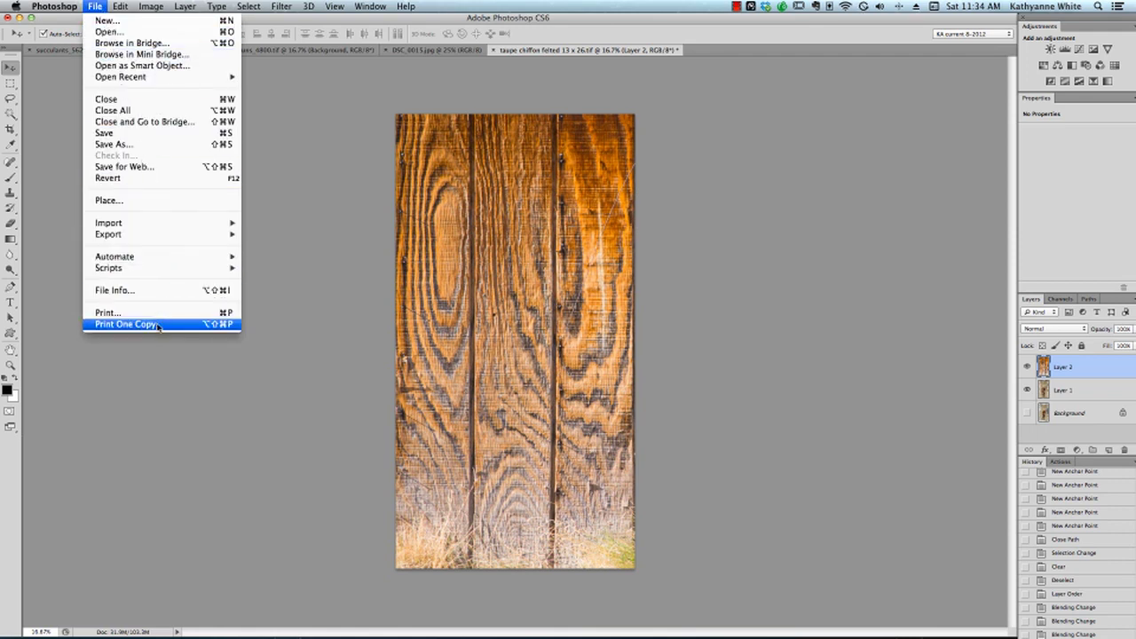
mouse_move(203, 261)
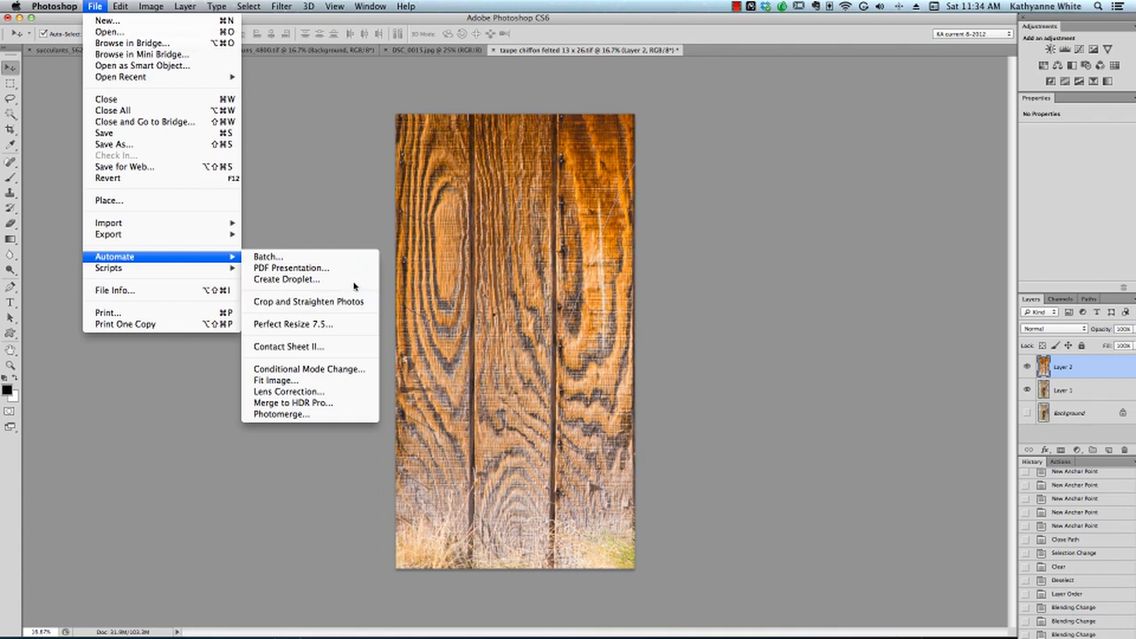
left_click(364, 327)
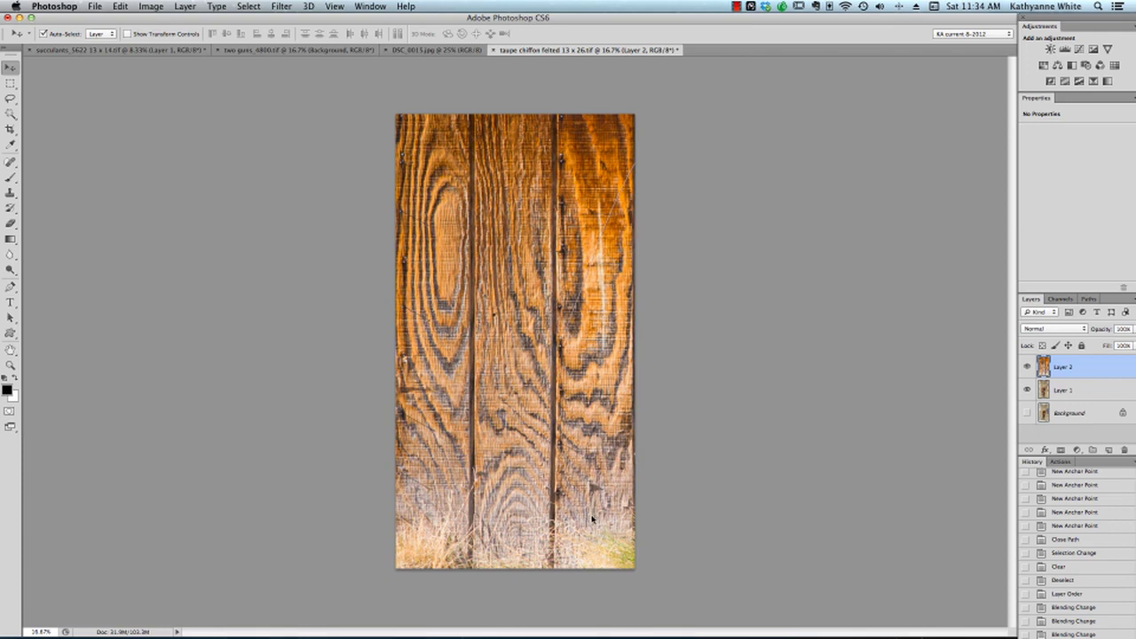
key("super+f")
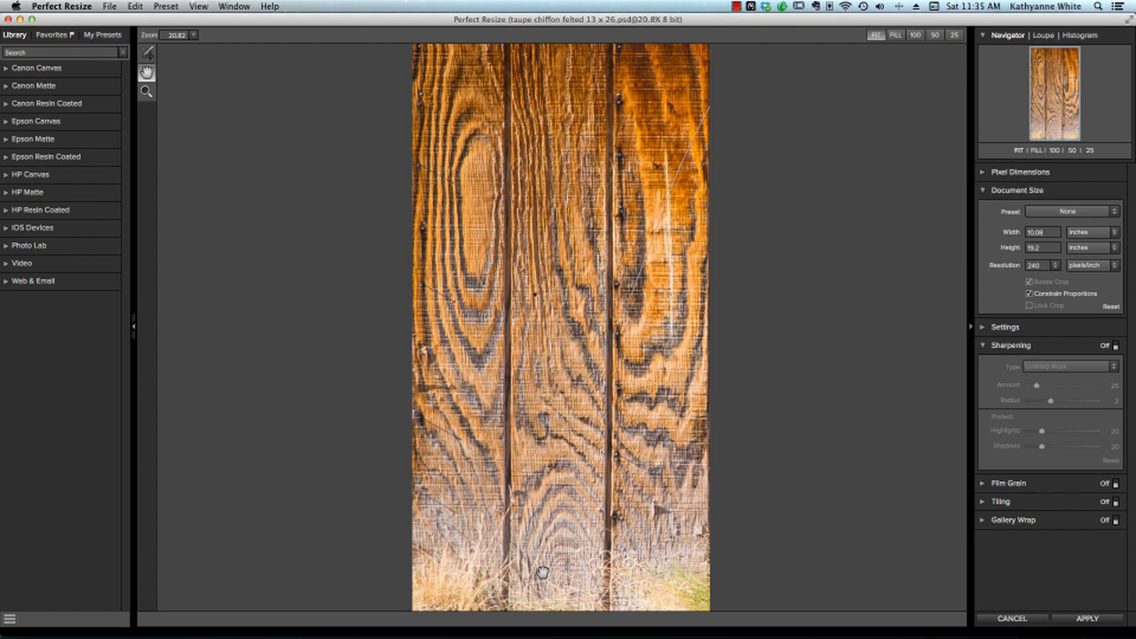
Enter width 13 and height 26 inches, then reset to the original dimensions.
double_click(1048, 232)
left_click(1054, 231)
type("13")
left_click(1046, 247)
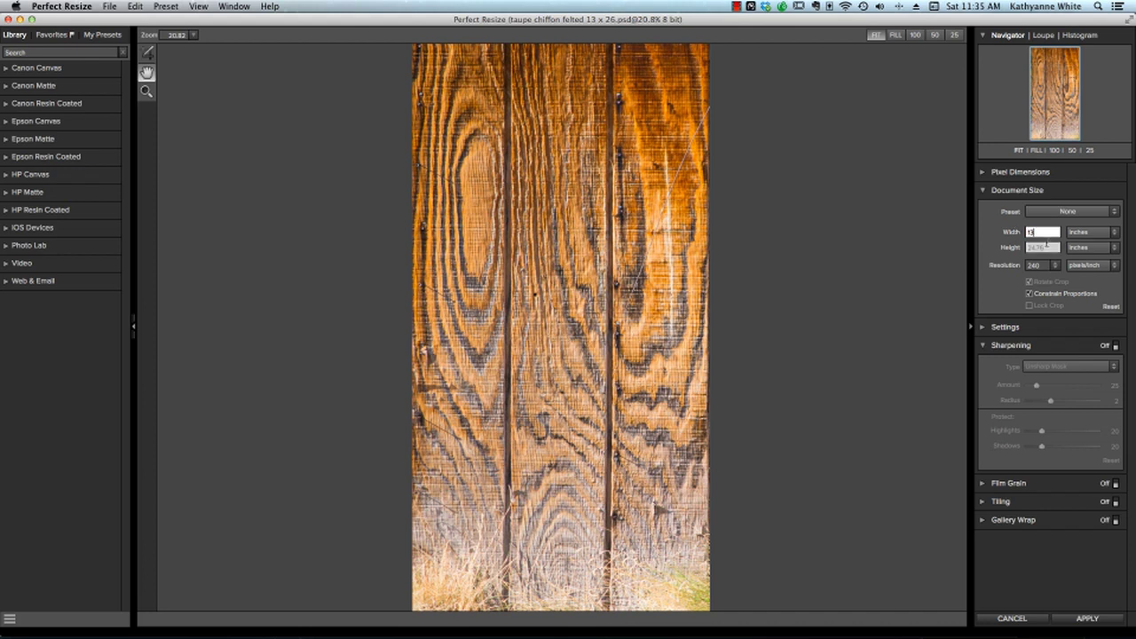
double_click(1045, 247)
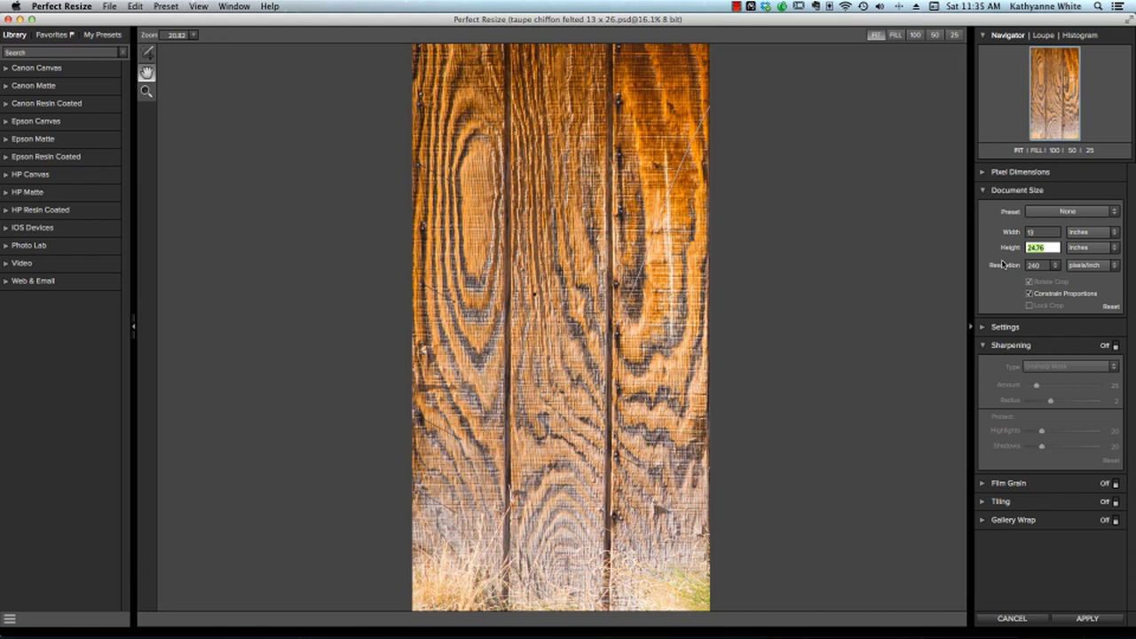
type("26")
left_click(1114, 308)
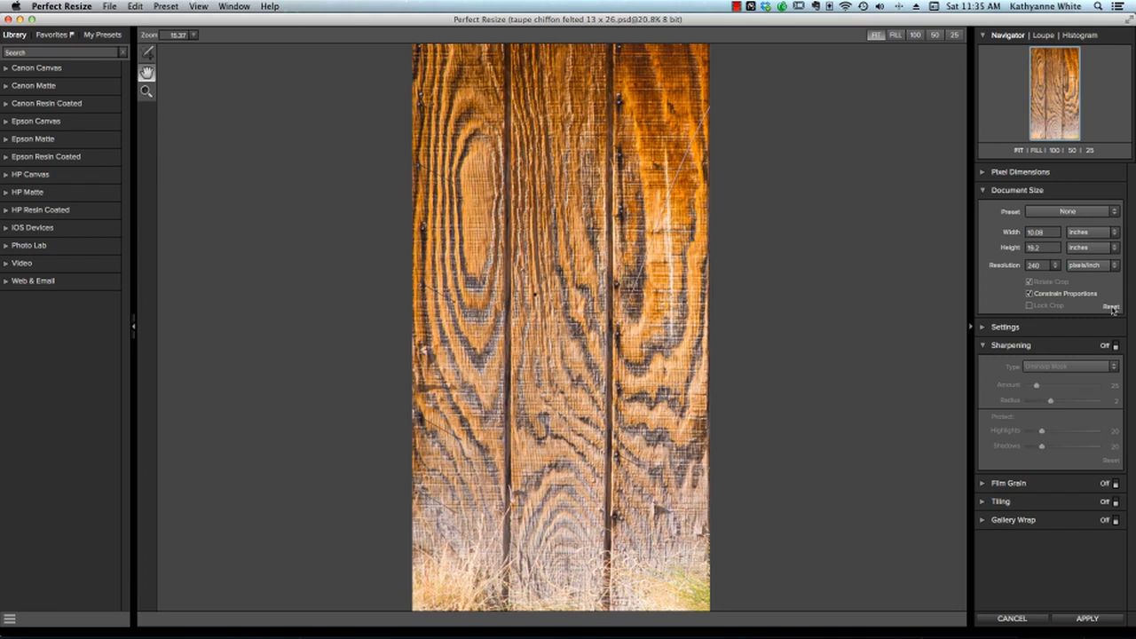
Uncheck Constrain Proportions, set 13 × 26 inches at 240 pixels/inch, and apply.
left_click(1057, 247)
left_click(1041, 247)
type("26")
left_click(1030, 294)
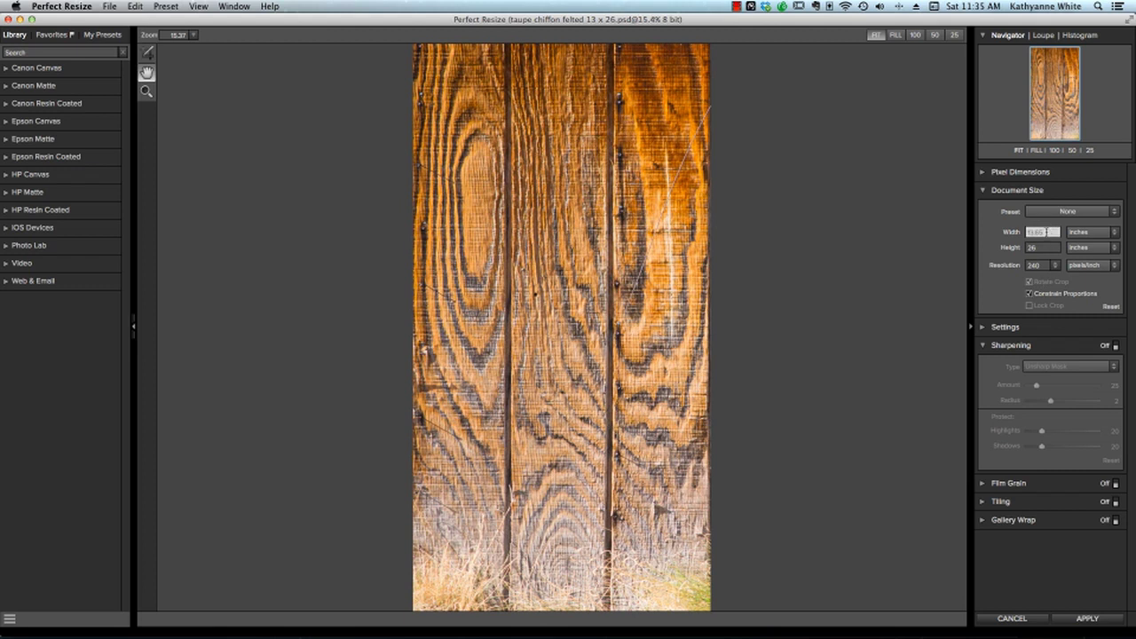
left_click(1048, 232)
key("BackSpace")
left_click(1030, 293)
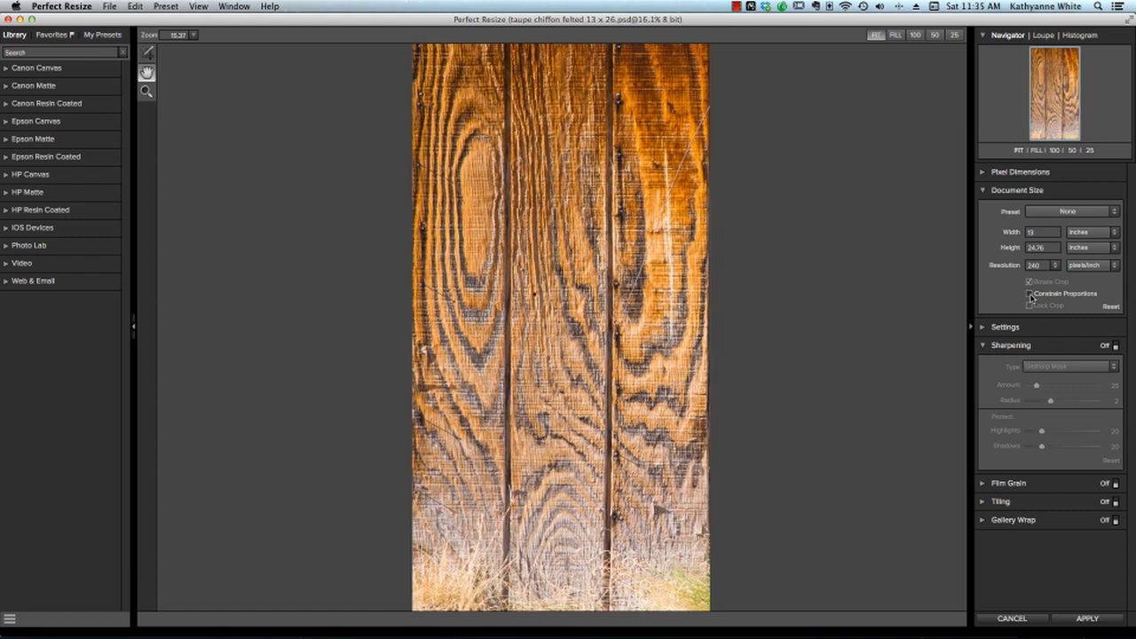
double_click(1048, 247)
type("26")
left_click(1089, 619)
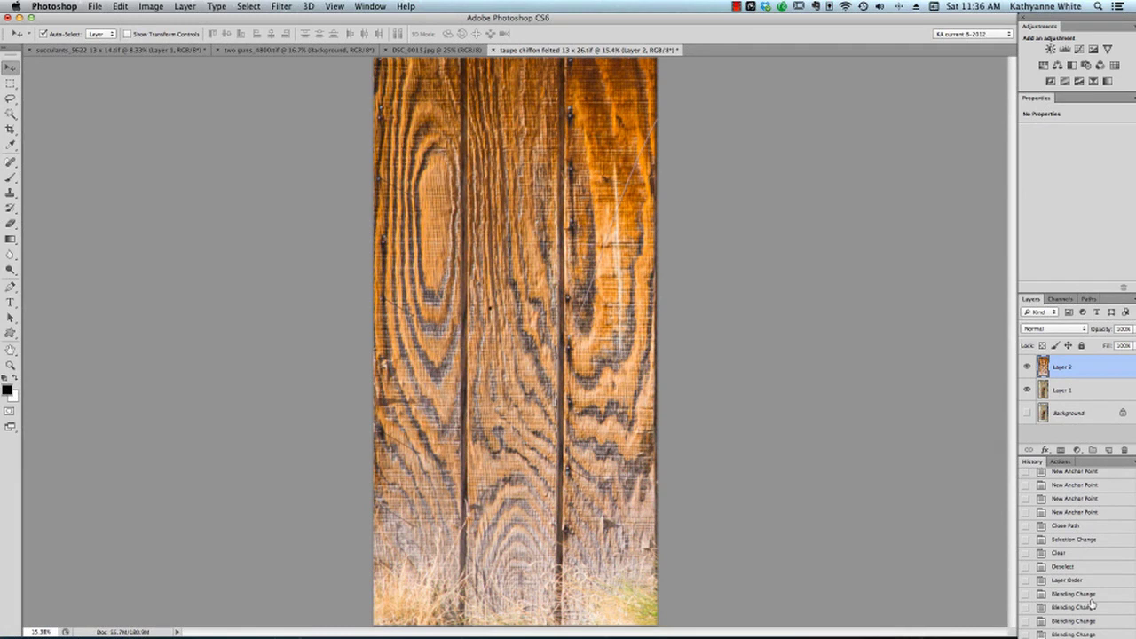
Pick the Spot Healing Brush and heal small blemishes near the right plank's top.
left_click(23, 163)
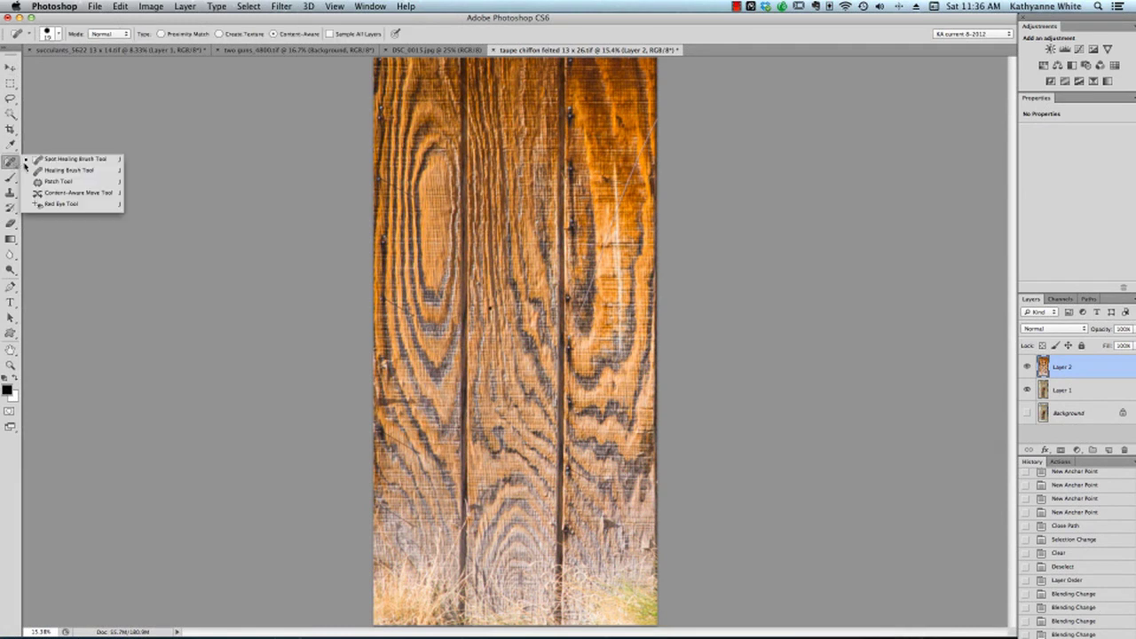
left_click(89, 159)
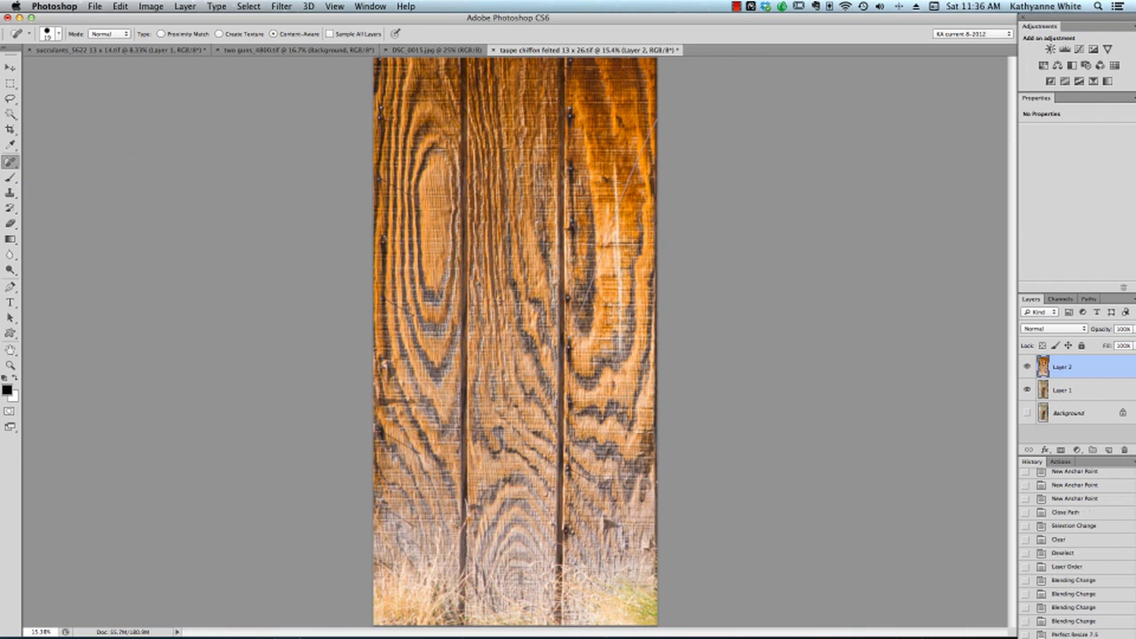
left_click(607, 179)
left_click(653, 127)
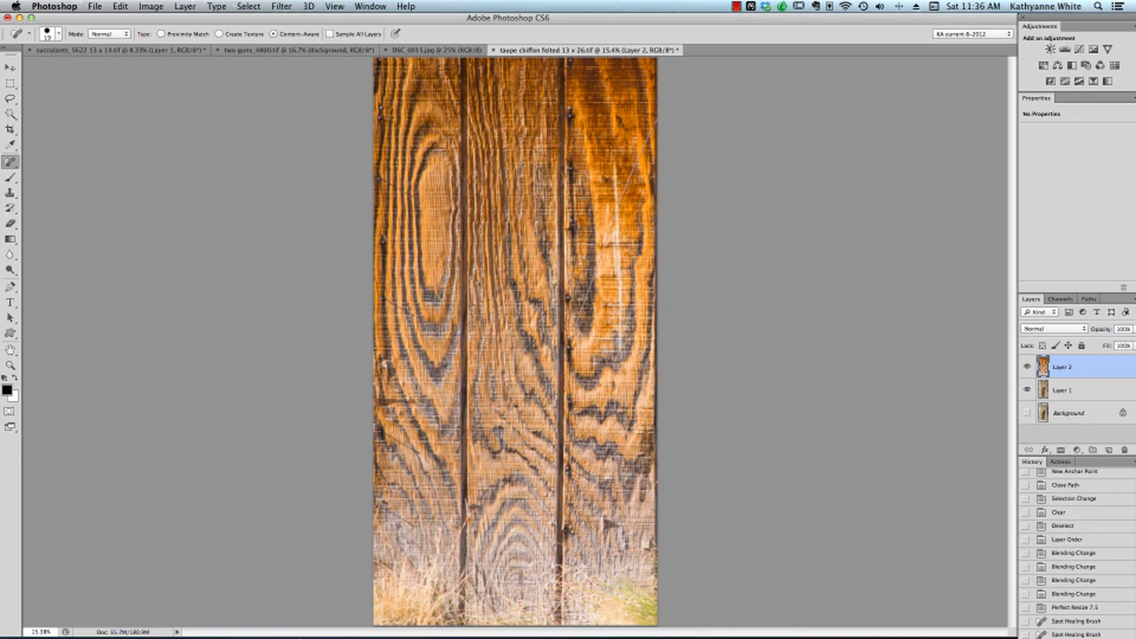
left_click(662, 149)
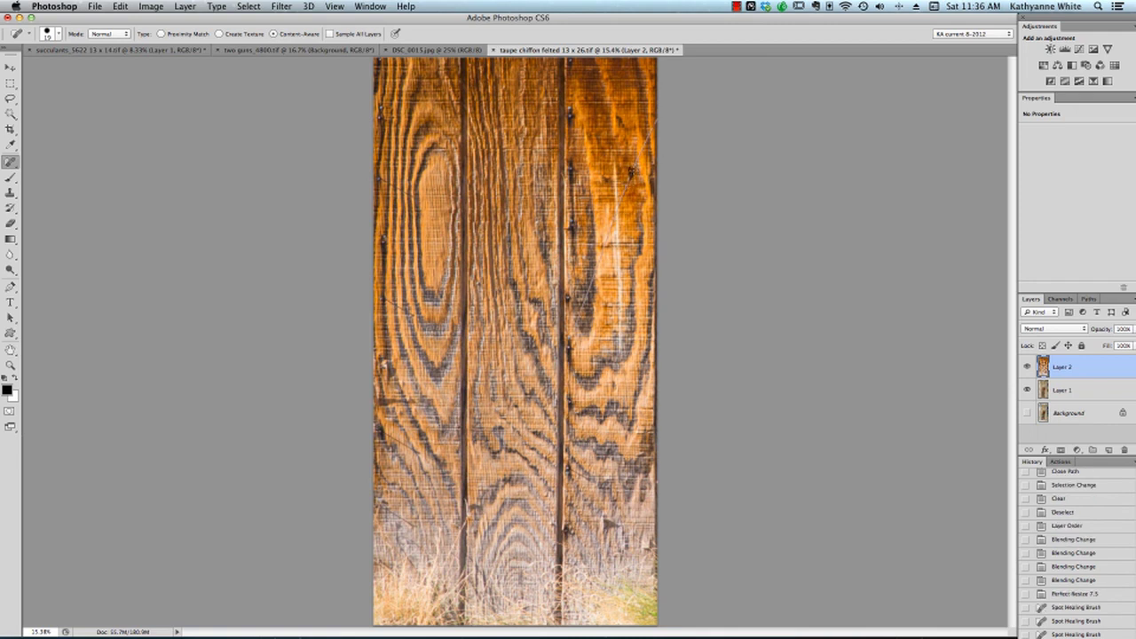
left_click(652, 209)
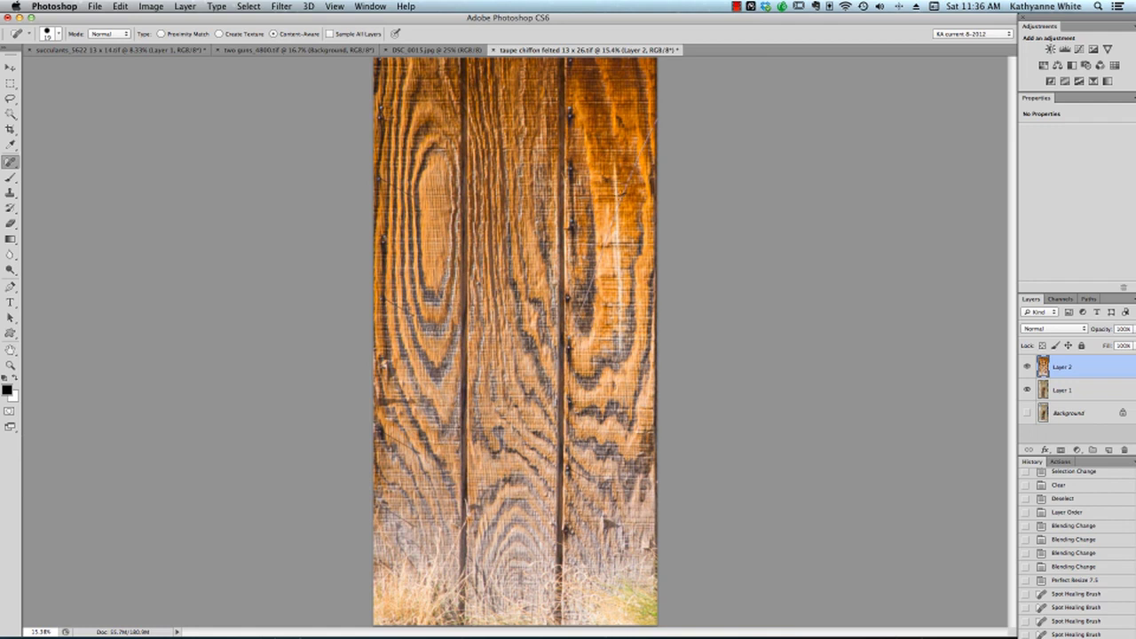
left_click(625, 235)
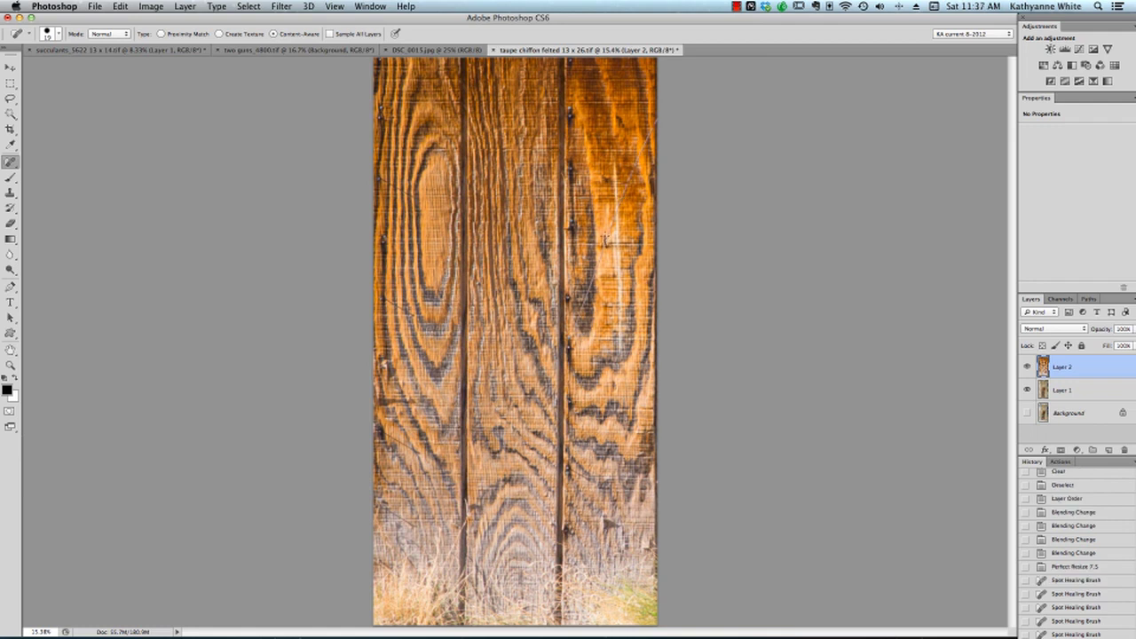
left_click(637, 204)
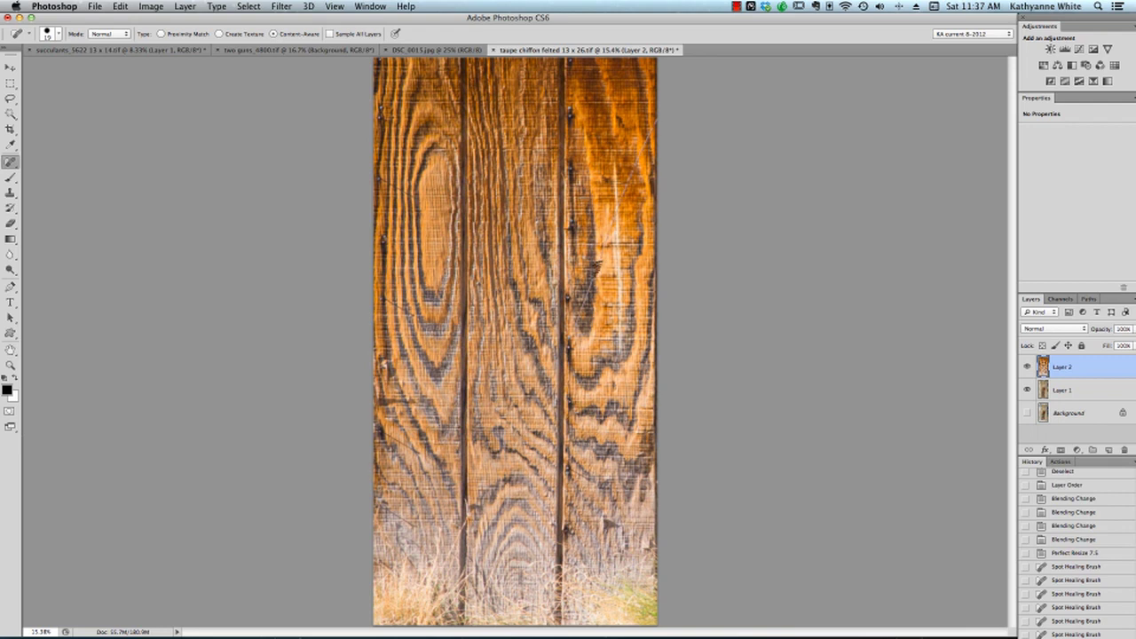
Heal the remaining spots and brush out the streaks down the right plank.
left_click(595, 271)
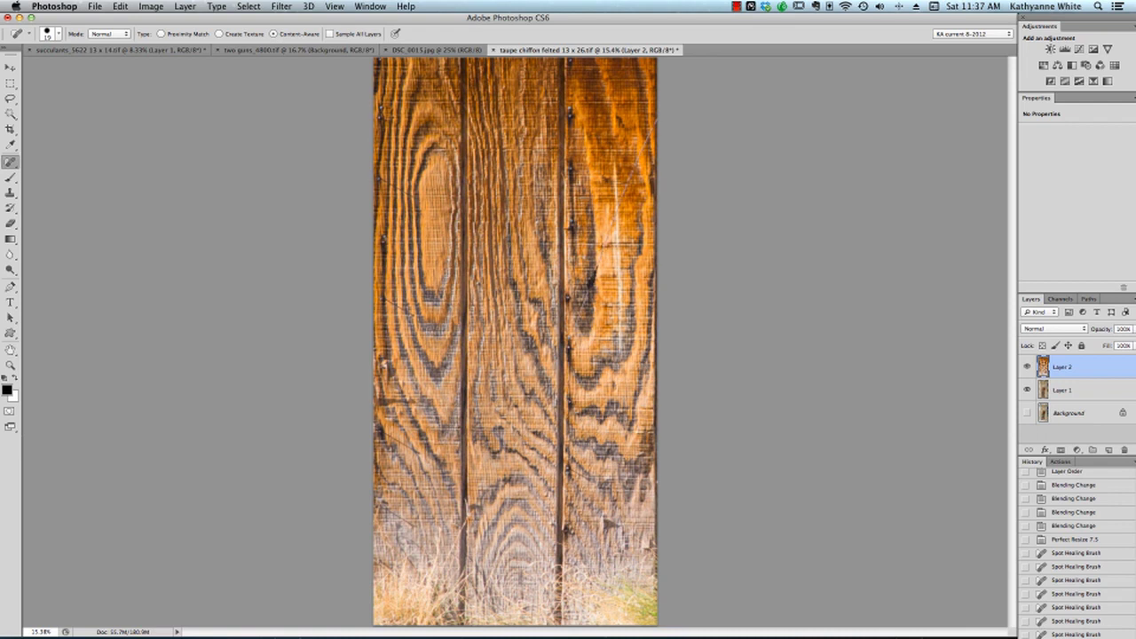
left_click(625, 224)
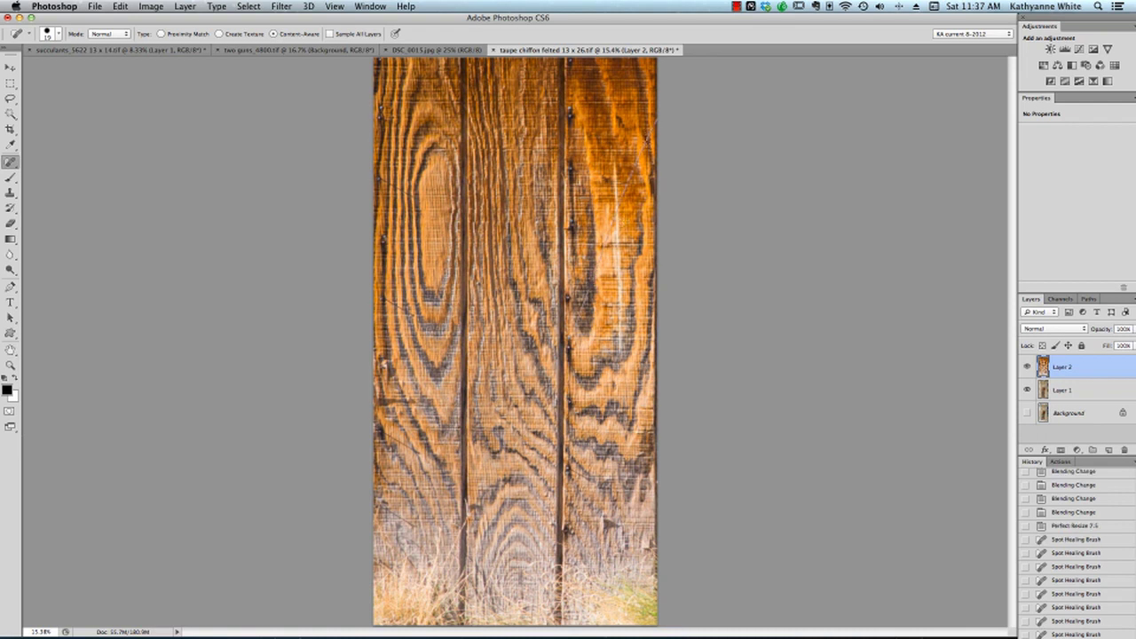
left_click(654, 130)
mouse_move(636, 158)
left_mouse_down()
mouse_move(643, 146)
mouse_move(624, 189)
left_mouse_up()
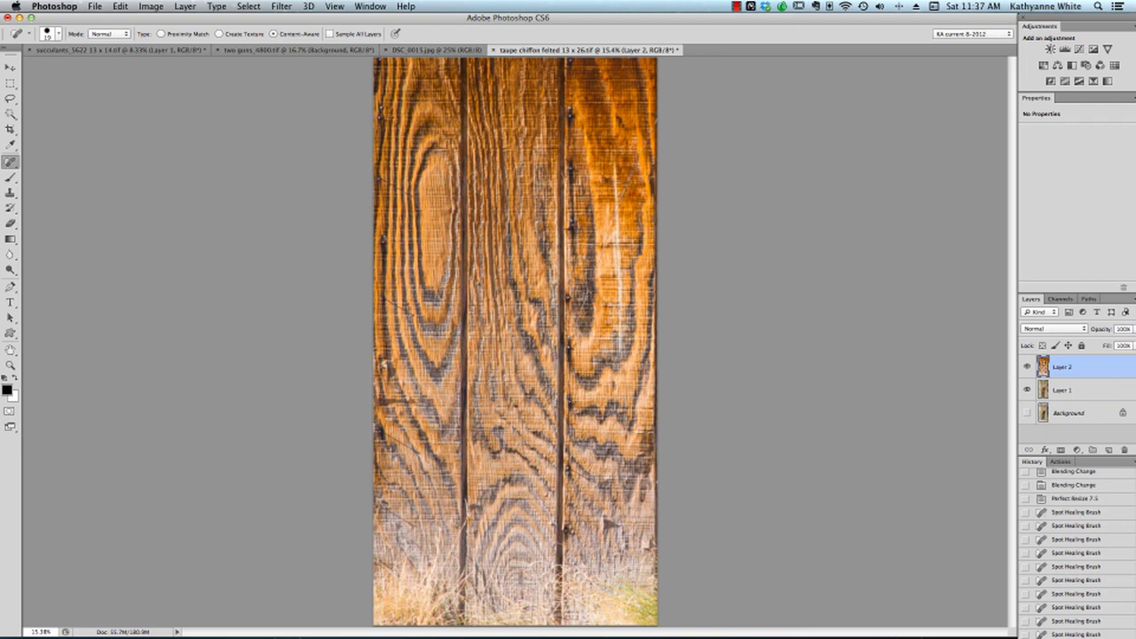
left_click_drag(581, 300, 583, 309)
left_click_drag(600, 262, 615, 195)
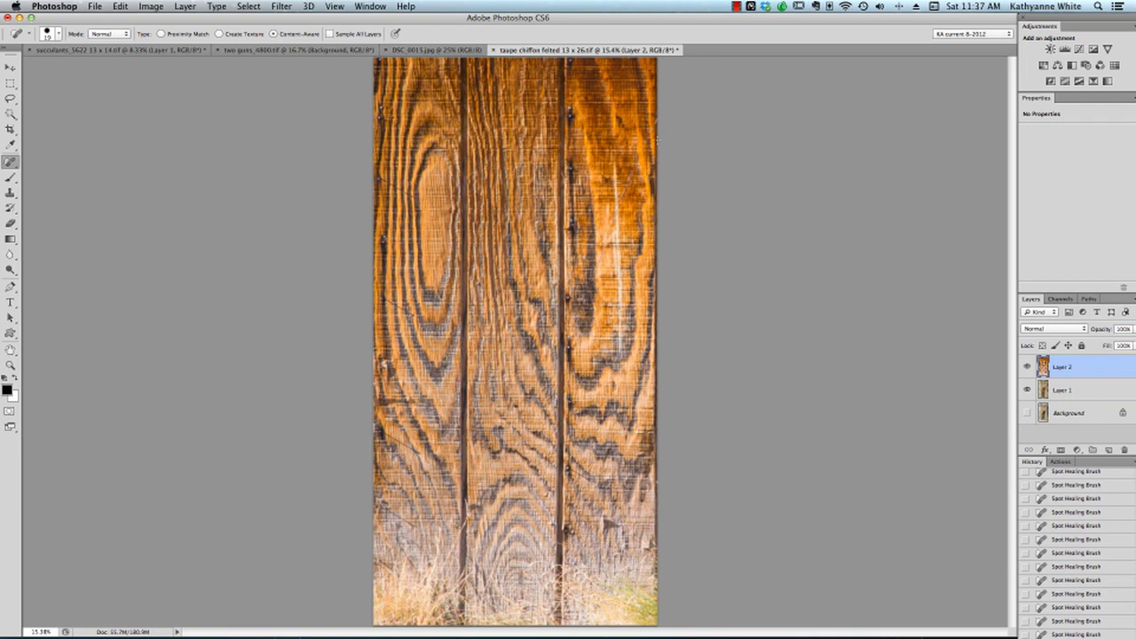
mouse_move(621, 193)
left_mouse_down()
mouse_move(618, 212)
mouse_move(630, 175)
left_mouse_up()
Hide the wood layer and switch to '2 chiffon taupe on carrier felt prints_2262.jpg'.
left_click(1028, 365)
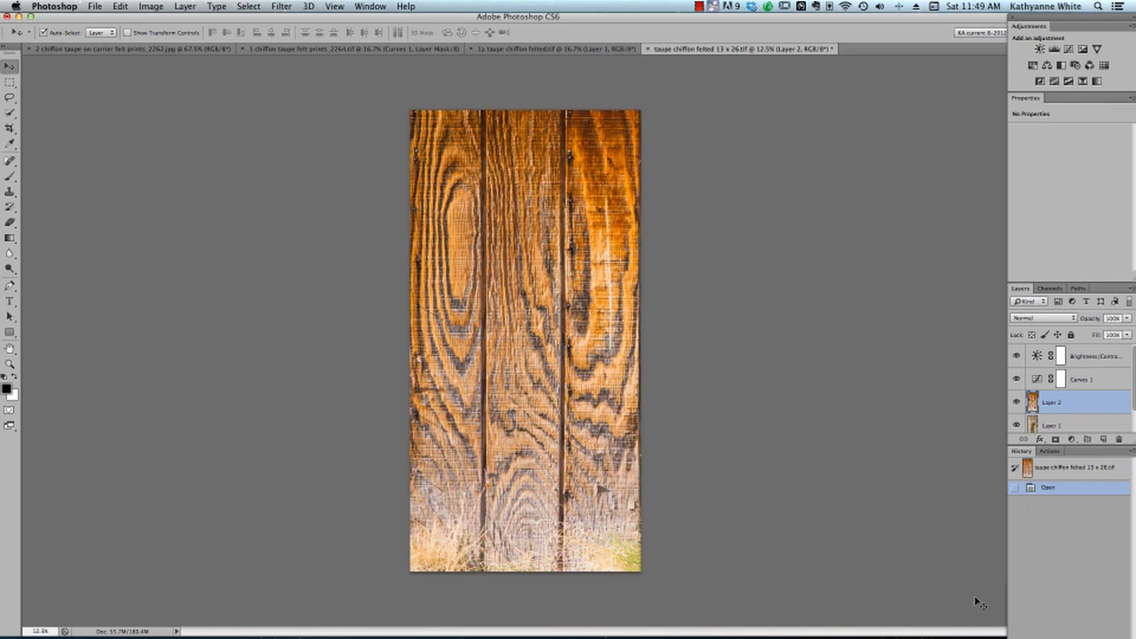
left_click(140, 48)
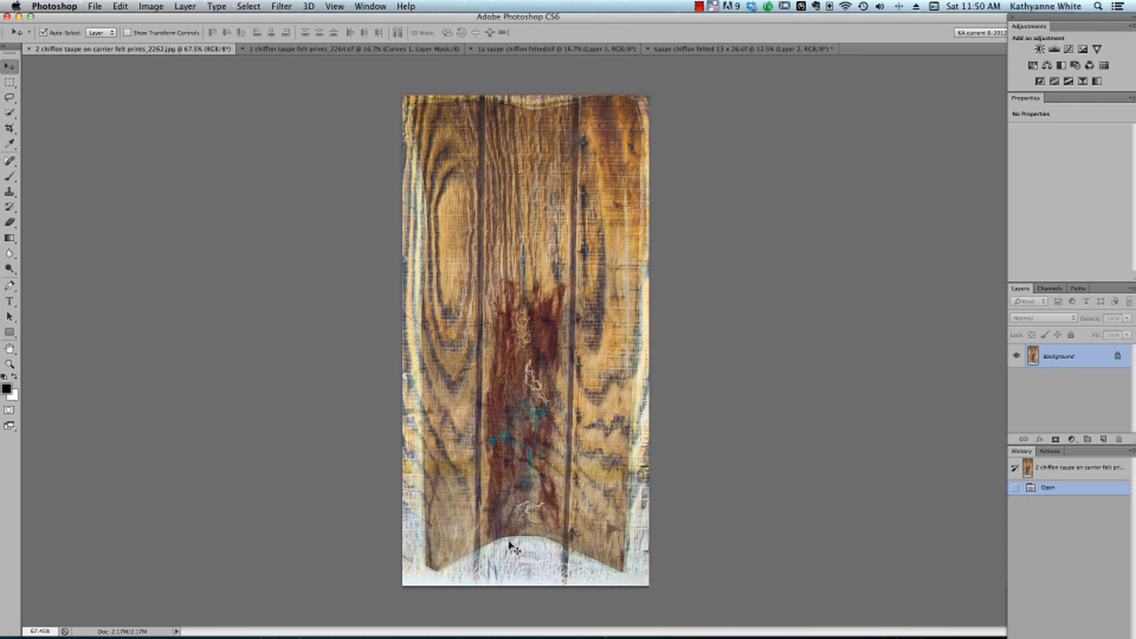
Dismiss the locked-layer alerts and return to 'taupe chiffon felted 13 x 26.tif'.
left_click(639, 542)
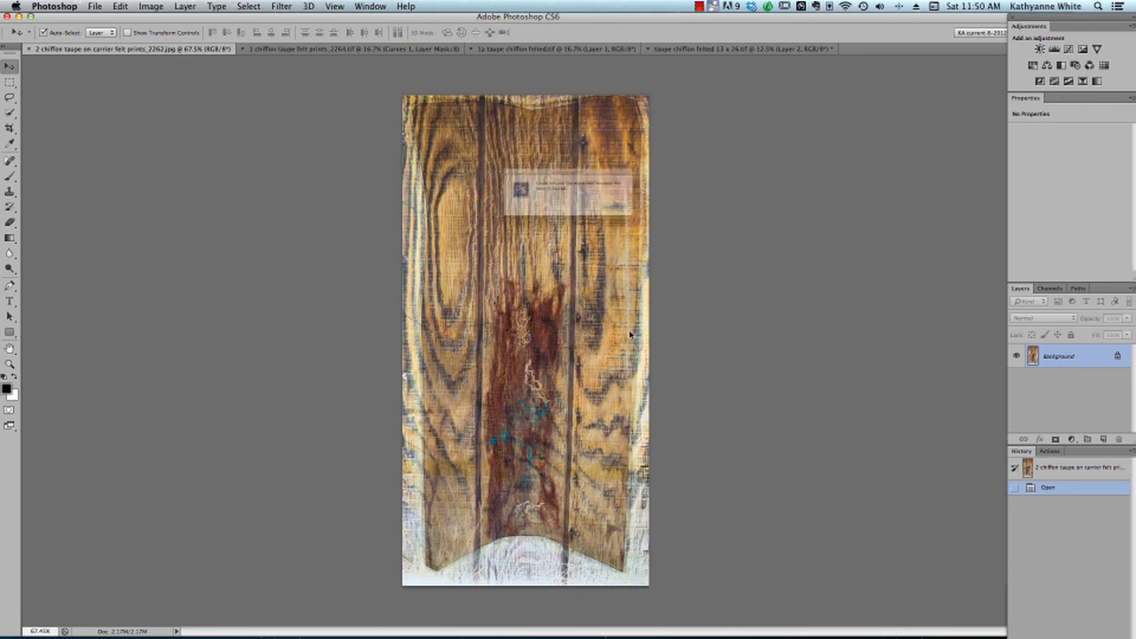
left_click(655, 219)
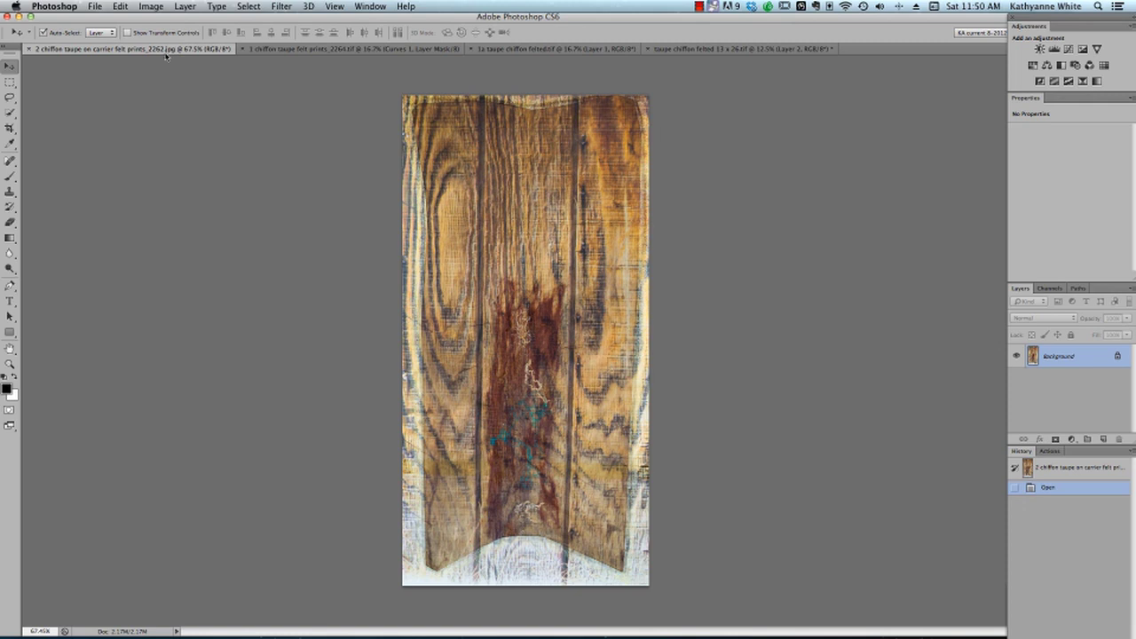
left_click(692, 49)
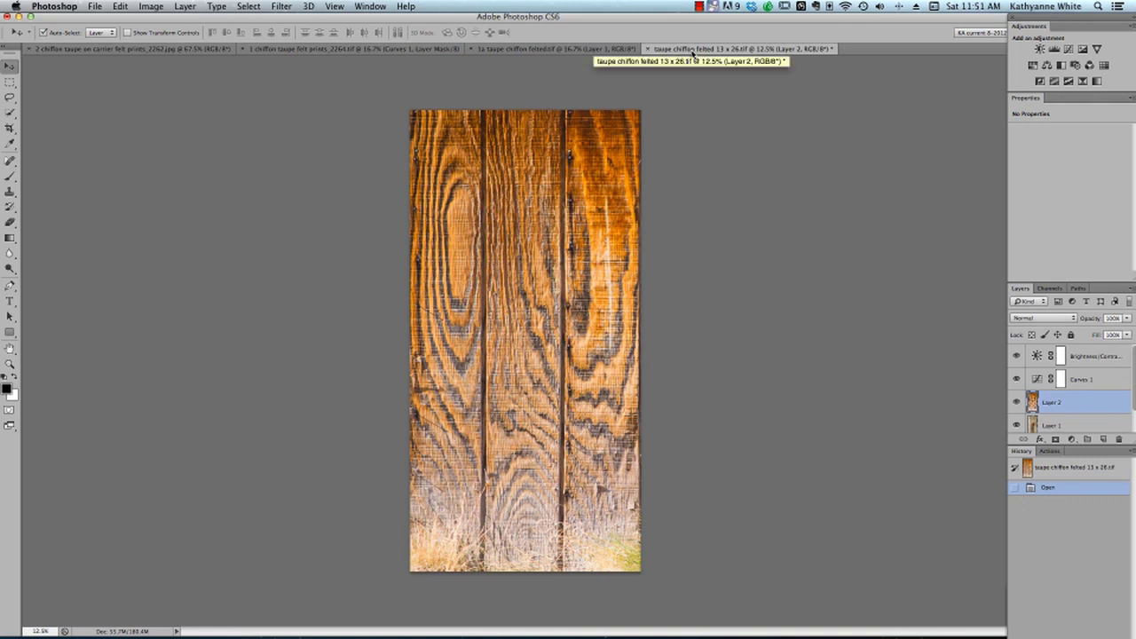
Open File > Print for the Epson Stylus Photo R3000 and bring up its Print Settings.
left_click(96, 7)
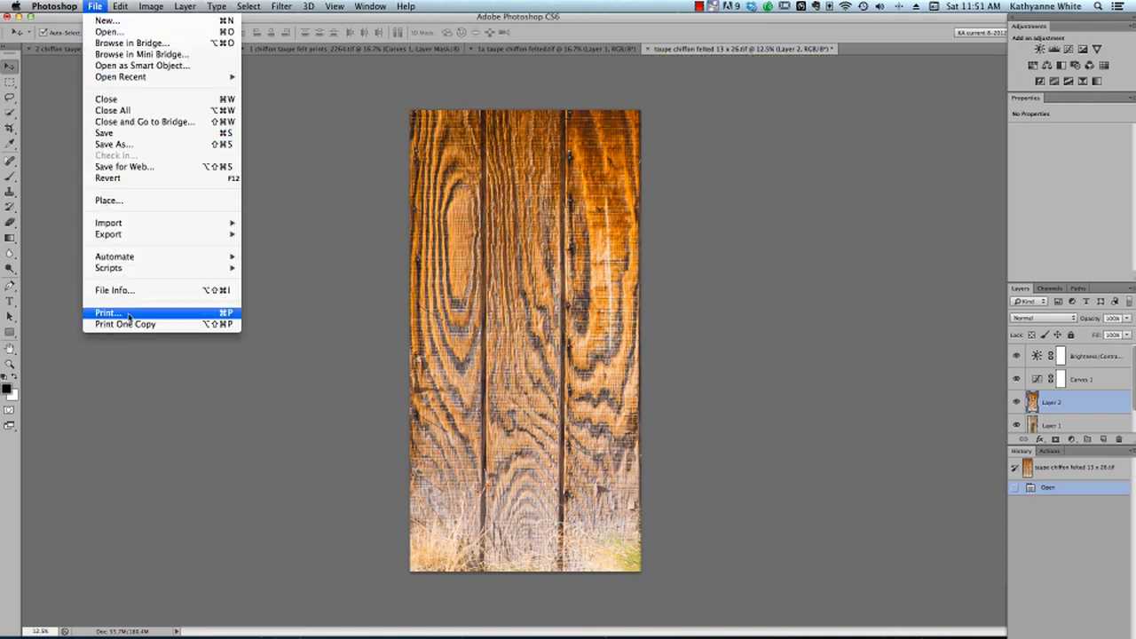
left_click(231, 316)
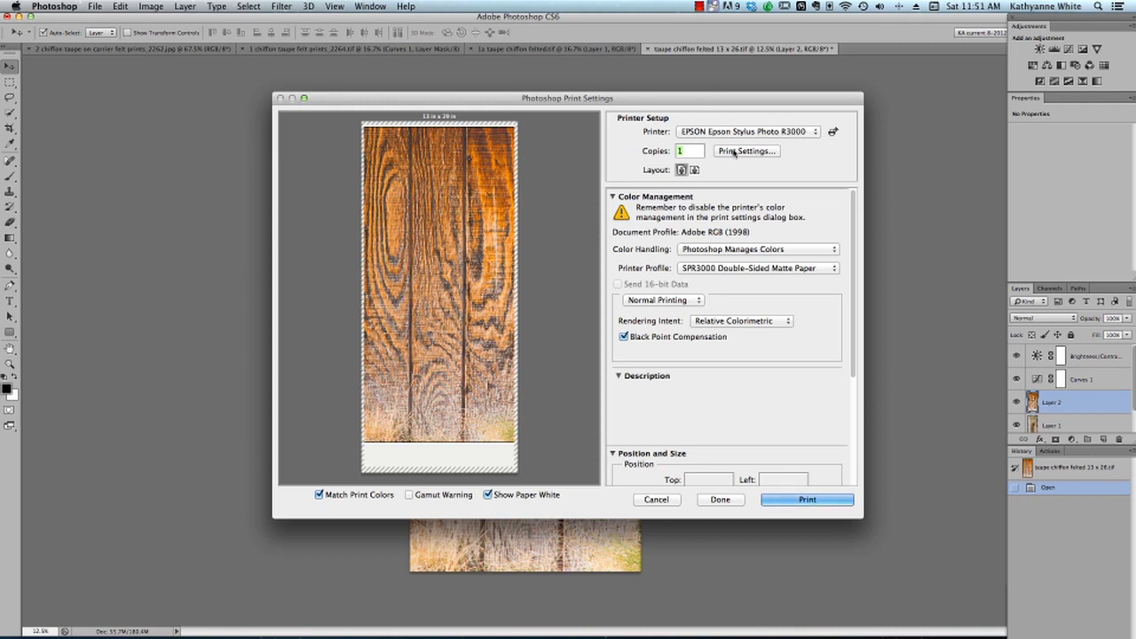
mouse_move(833, 251)
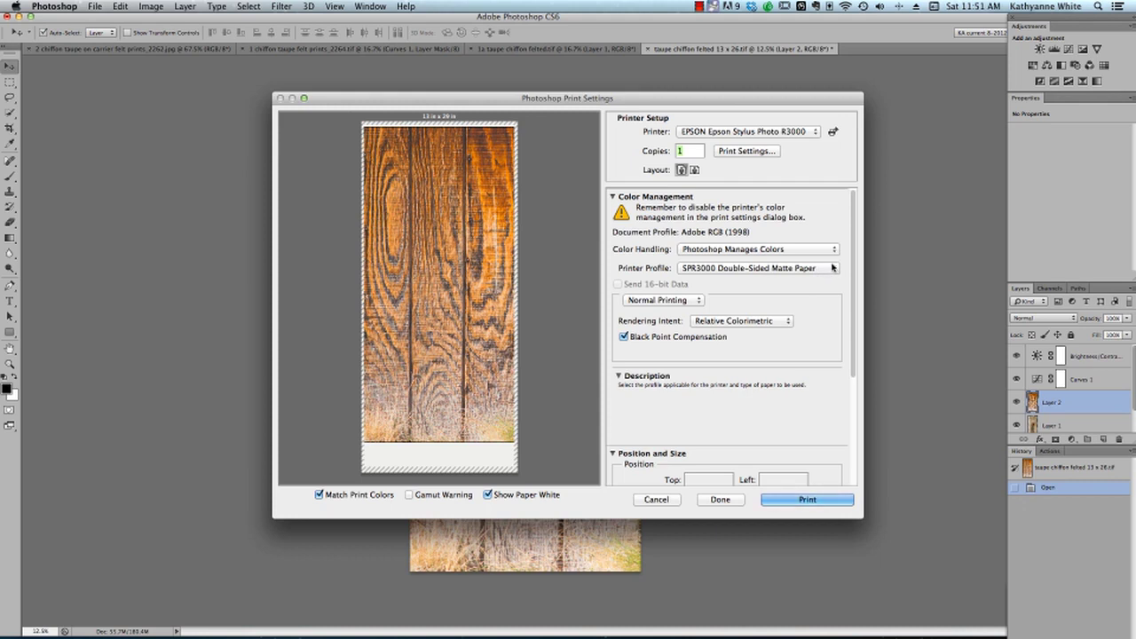
left_click(766, 152)
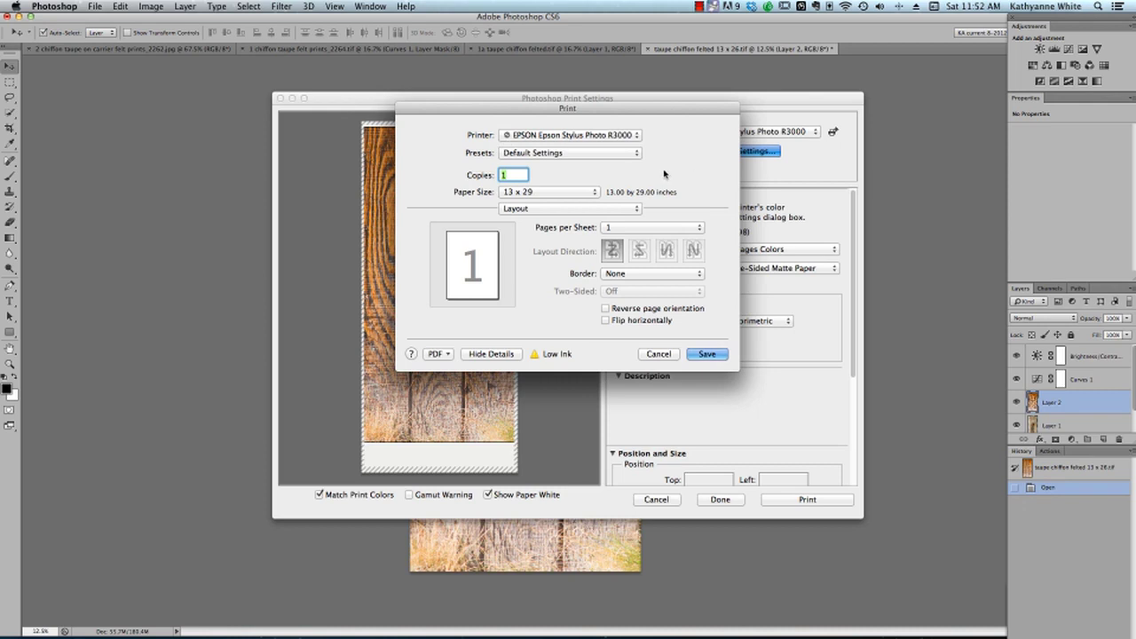
Keep 13 x 29 paper and set Page Setup to Front - Poster Board.
left_click(595, 193)
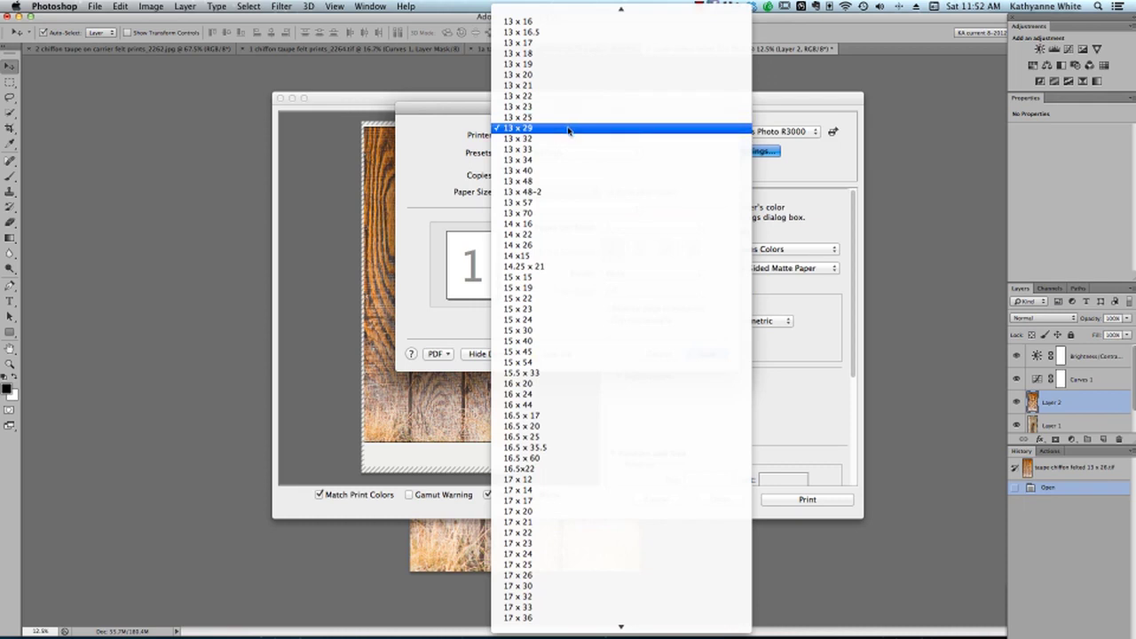
left_click(570, 129)
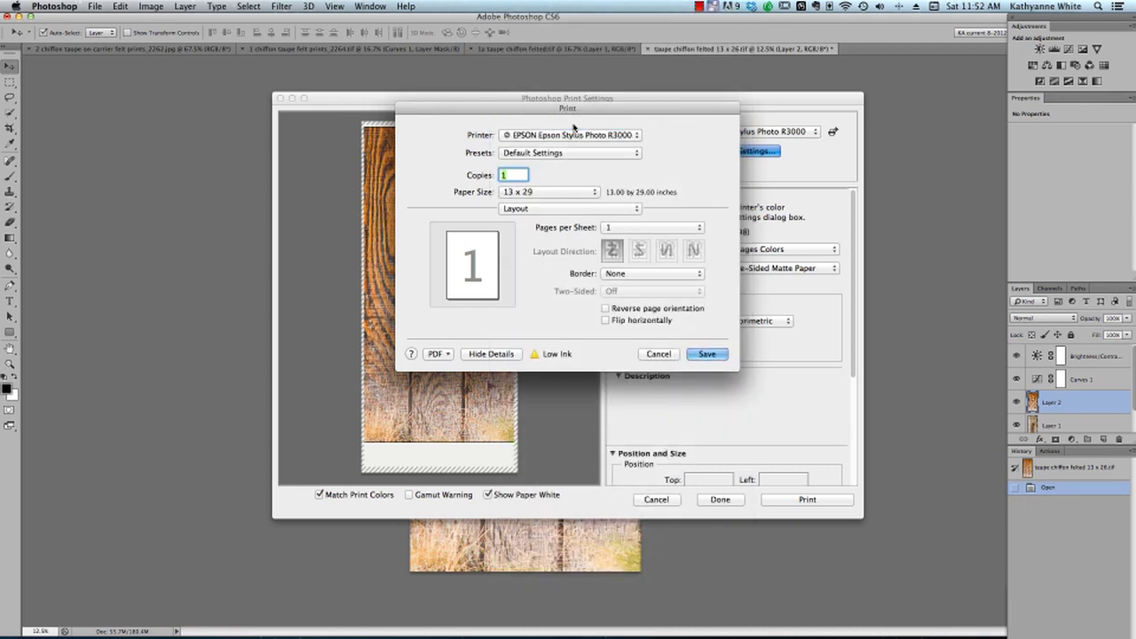
left_click(638, 208)
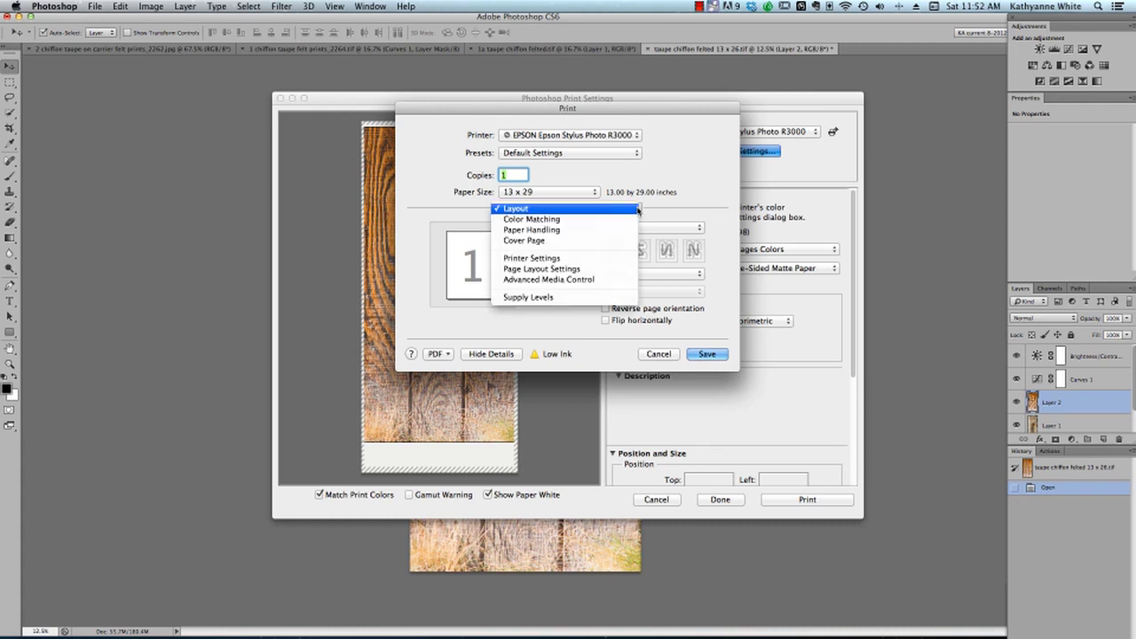
left_click(619, 258)
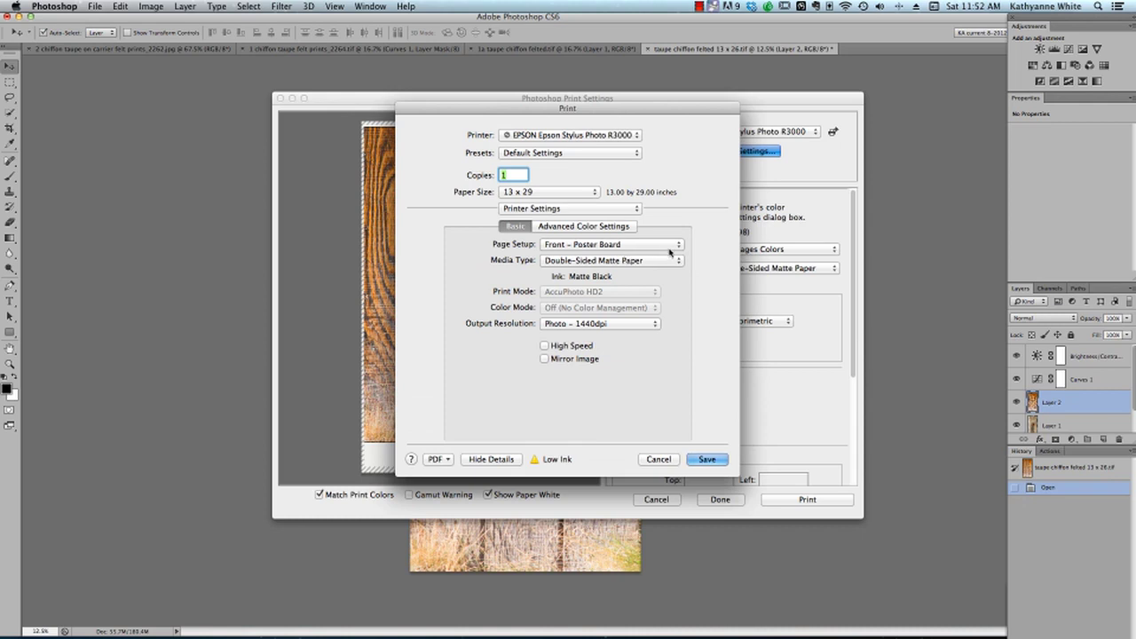
left_click(679, 245)
left_click(669, 224)
left_click(679, 249)
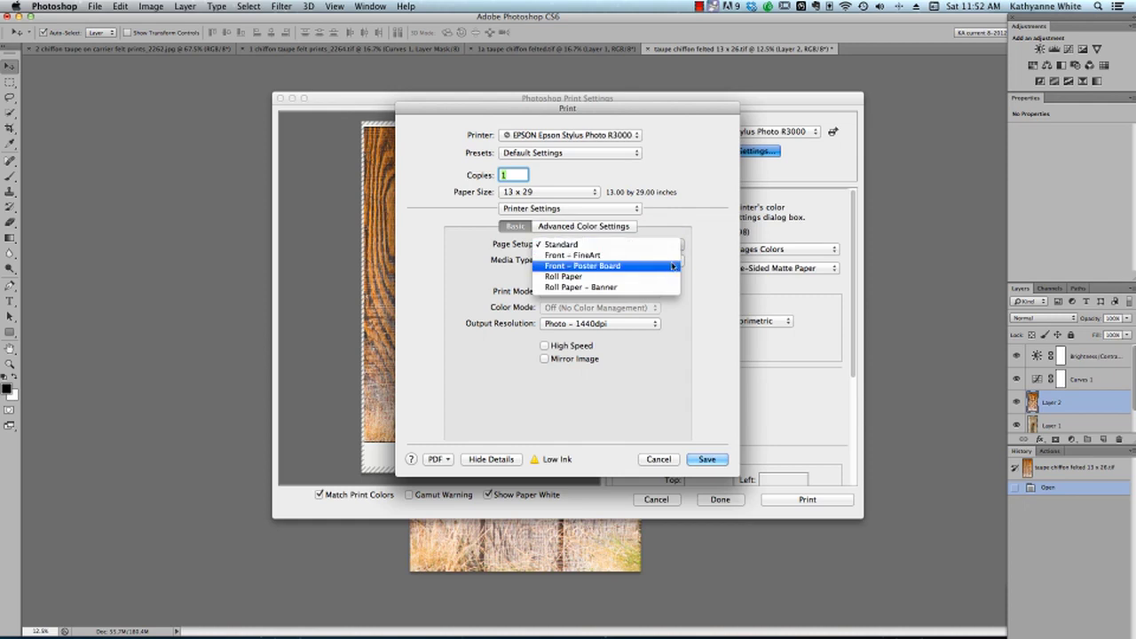
left_click(672, 266)
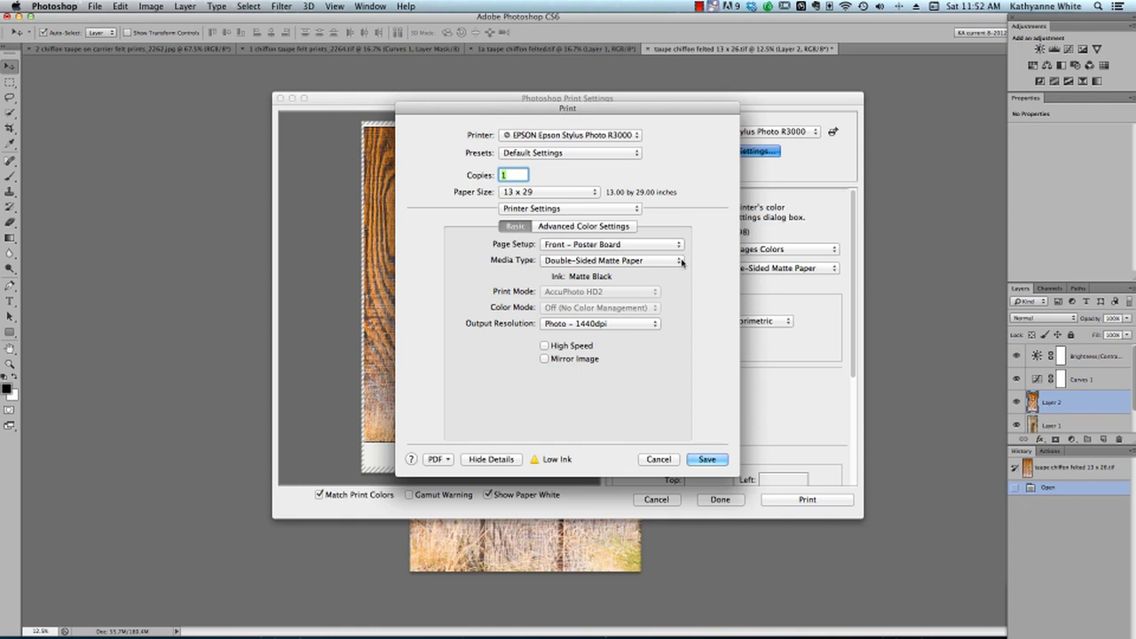
Set the Advanced Media Control platen gap to Wide and save the settings.
left_click(636, 210)
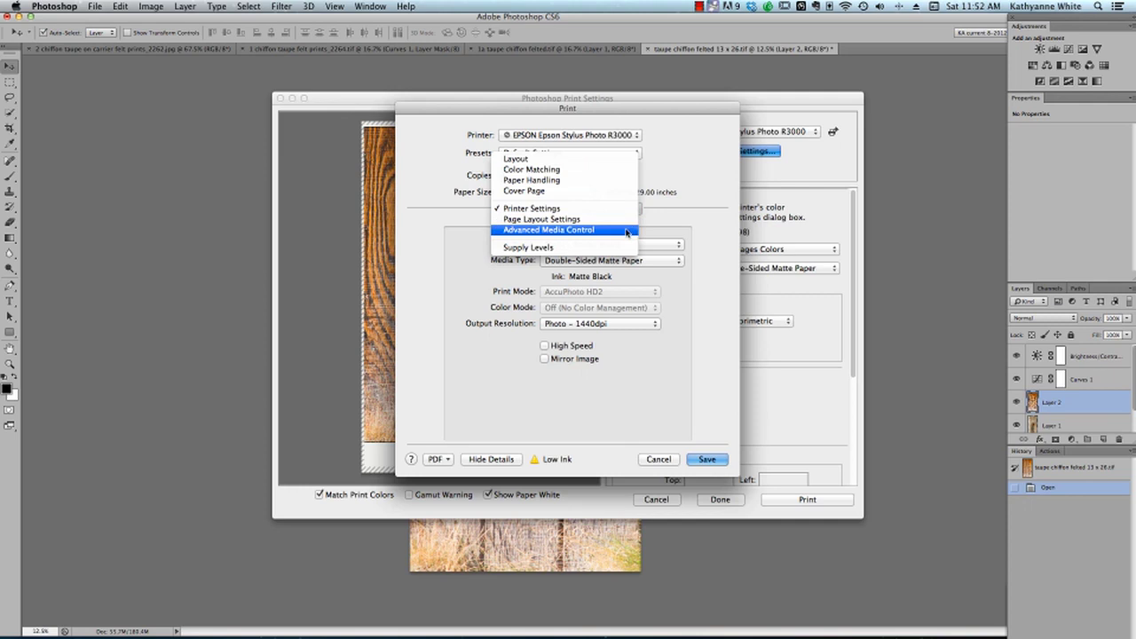
left_click(627, 231)
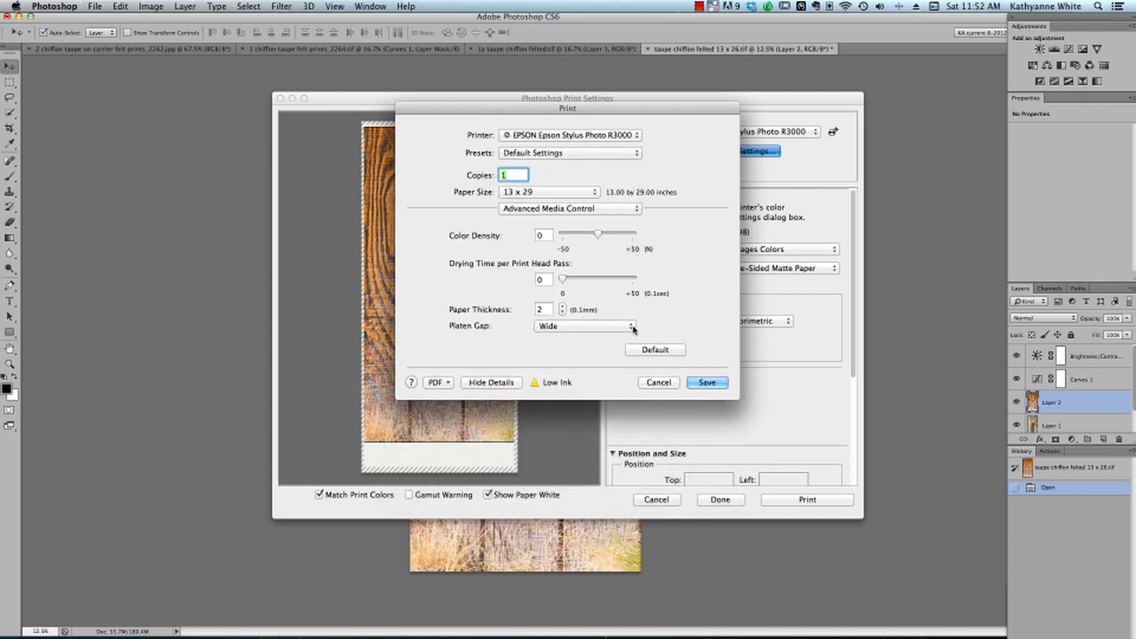
left_click(632, 327)
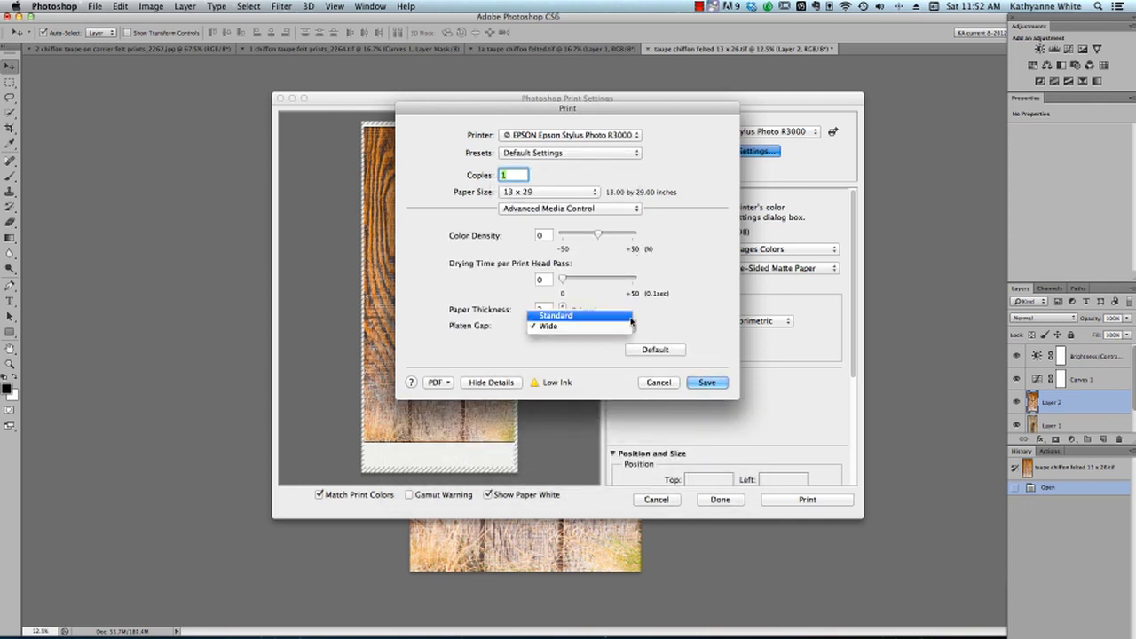
left_click(630, 318)
left_click(630, 326)
left_click(628, 338)
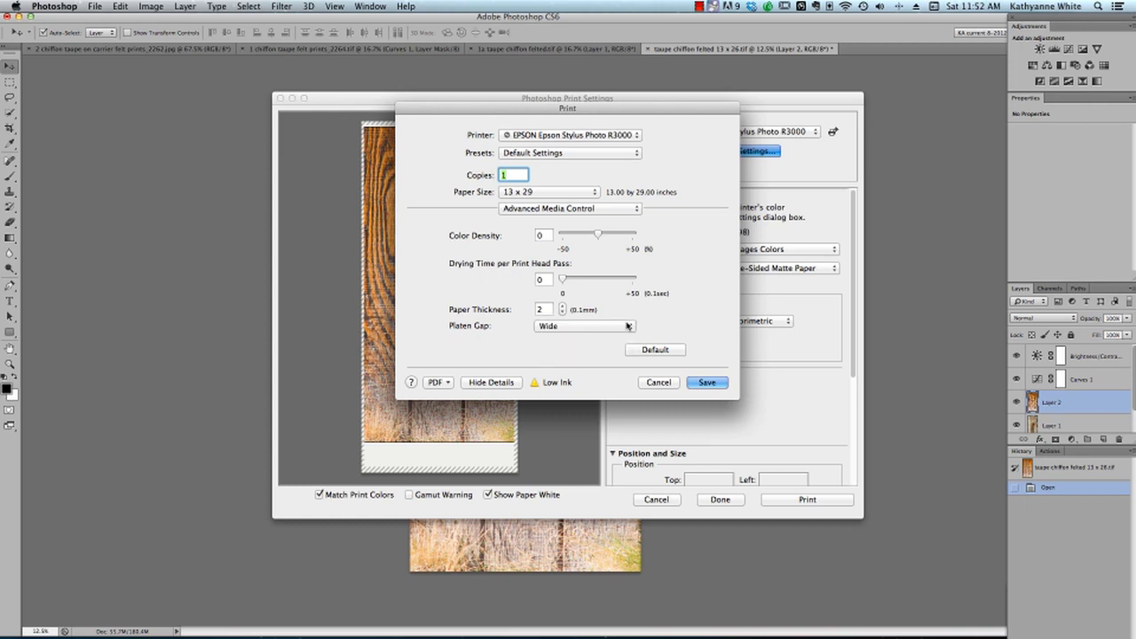
left_click(715, 383)
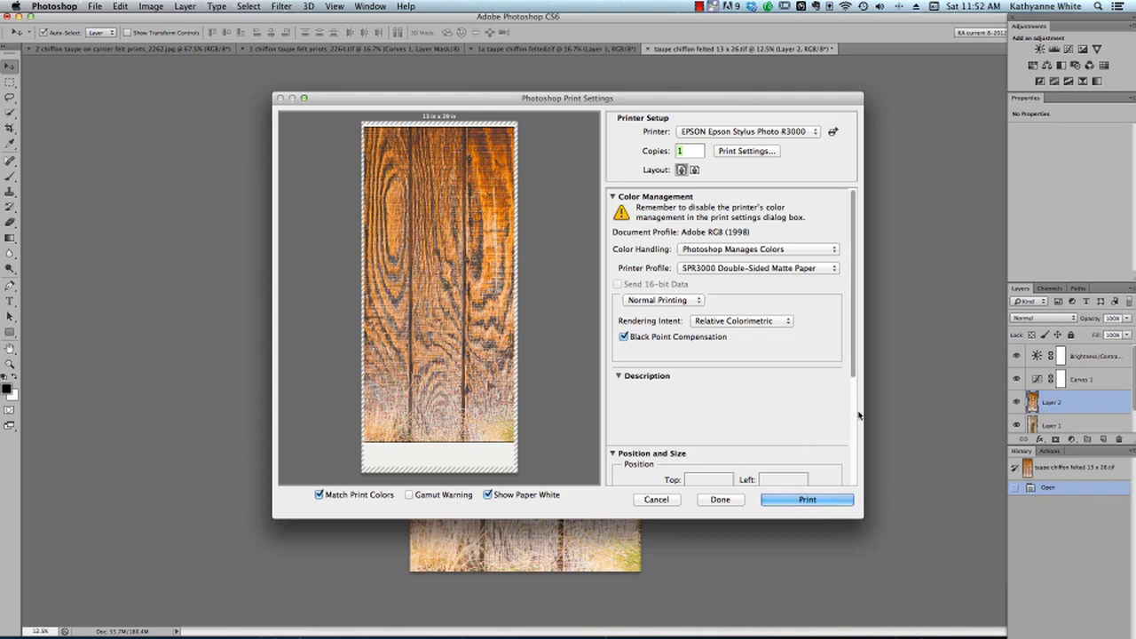
Uncheck Center, drag the image up to Top 0.152 / Left -0.166 in, and print.
scroll(848, 408, "down", 3)
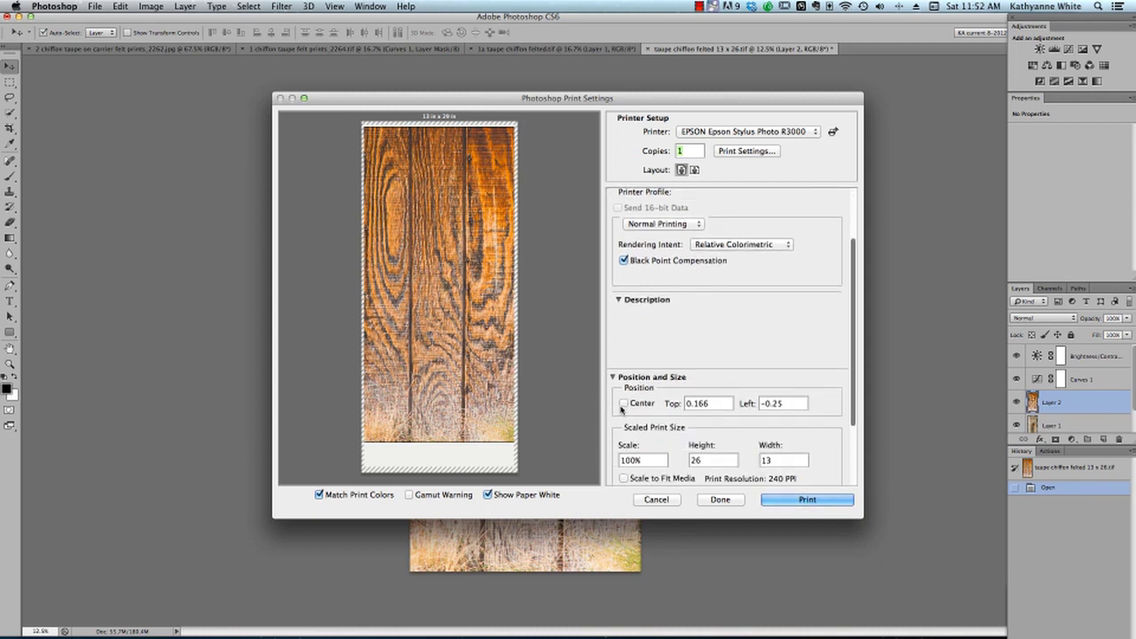
left_click(624, 403)
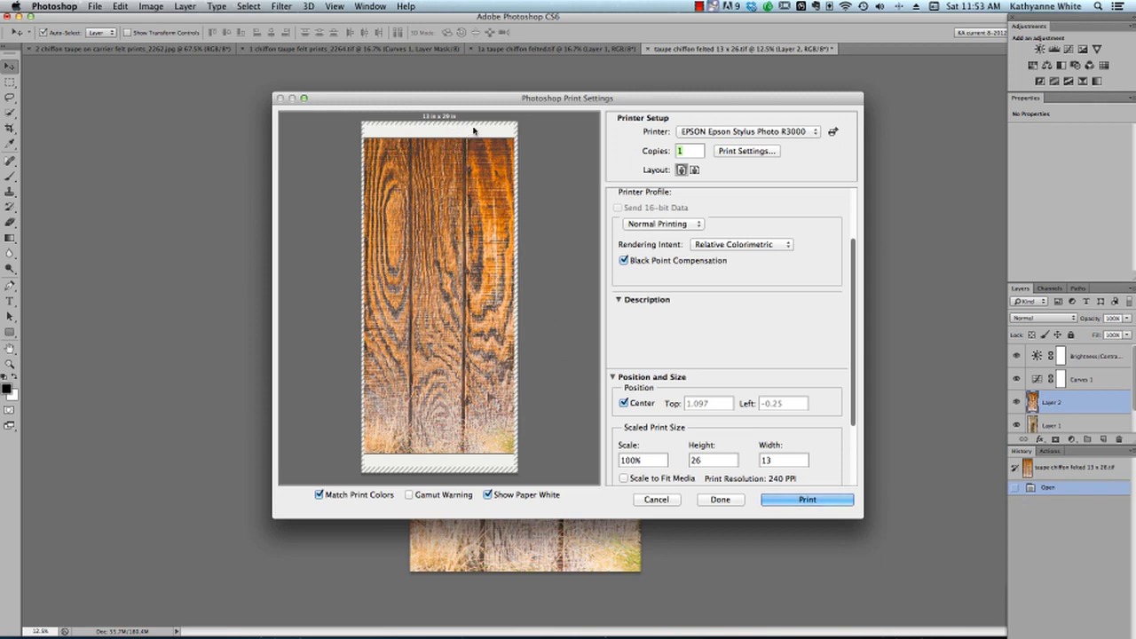
left_click(624, 404)
left_click_drag(439, 193, 442, 180)
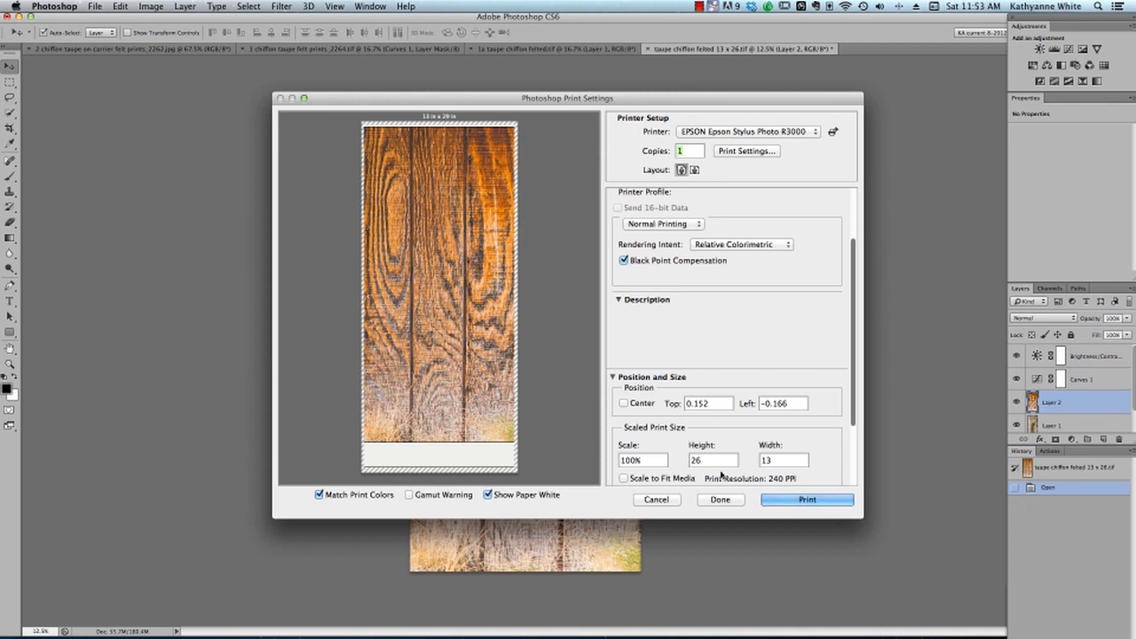
left_click(826, 499)
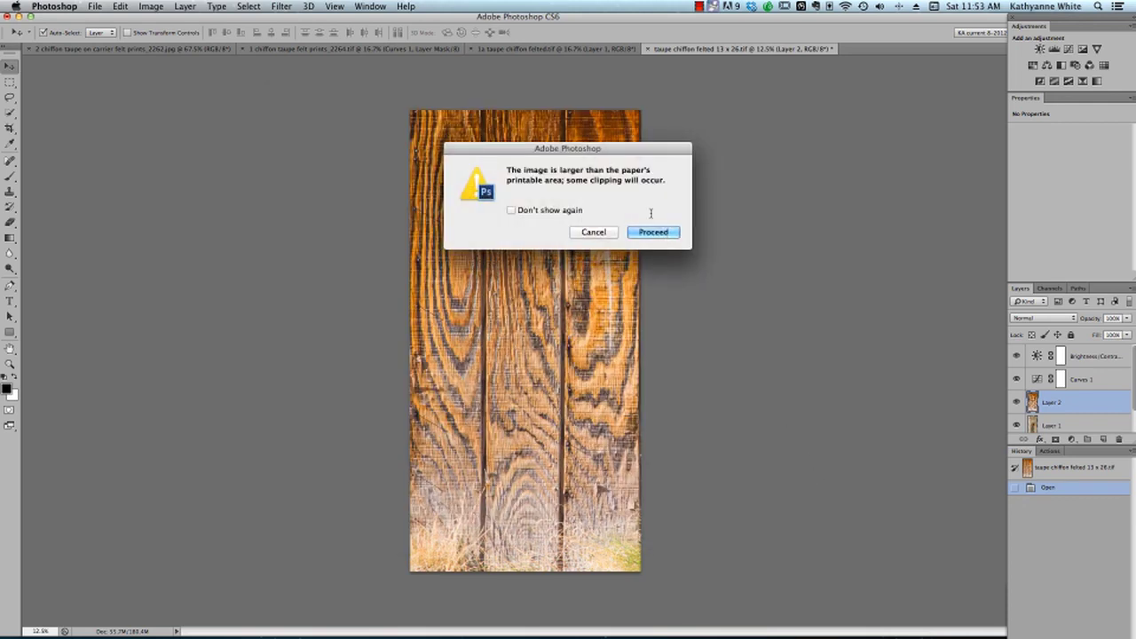
Proceed past the clipping warning so the job prints to the Epson R3000.
left_click(664, 233)
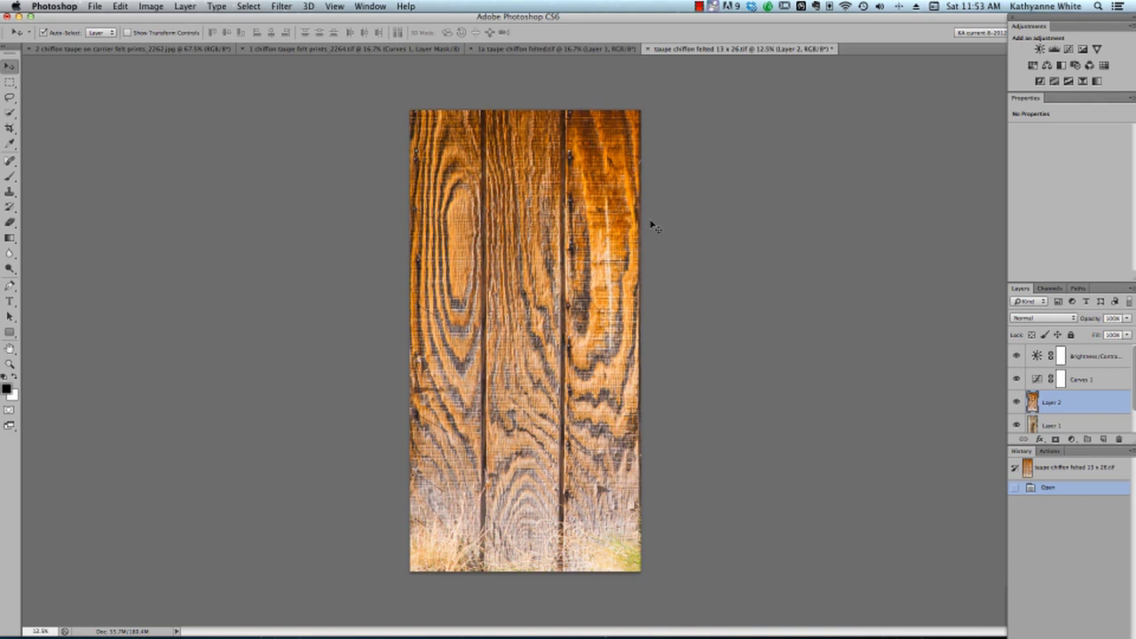
mouse_move(834, 632)
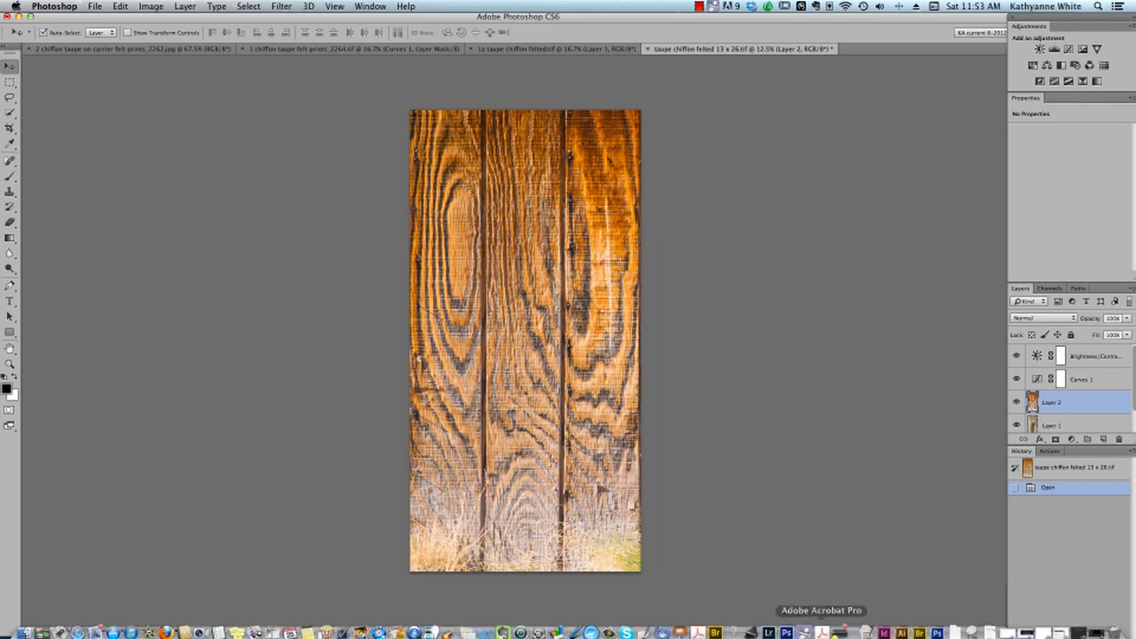
Delete both pending taupe chiffon felted 13 x 26.tif jobs from the EPSON R3000 queue.
left_click(844, 632)
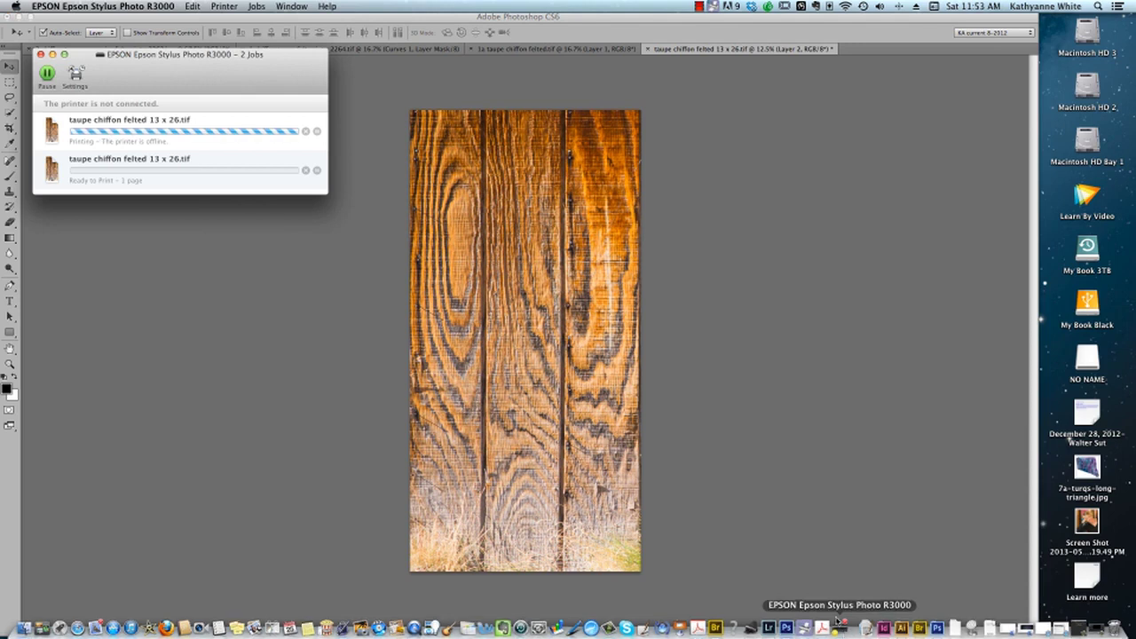
left_click(306, 132)
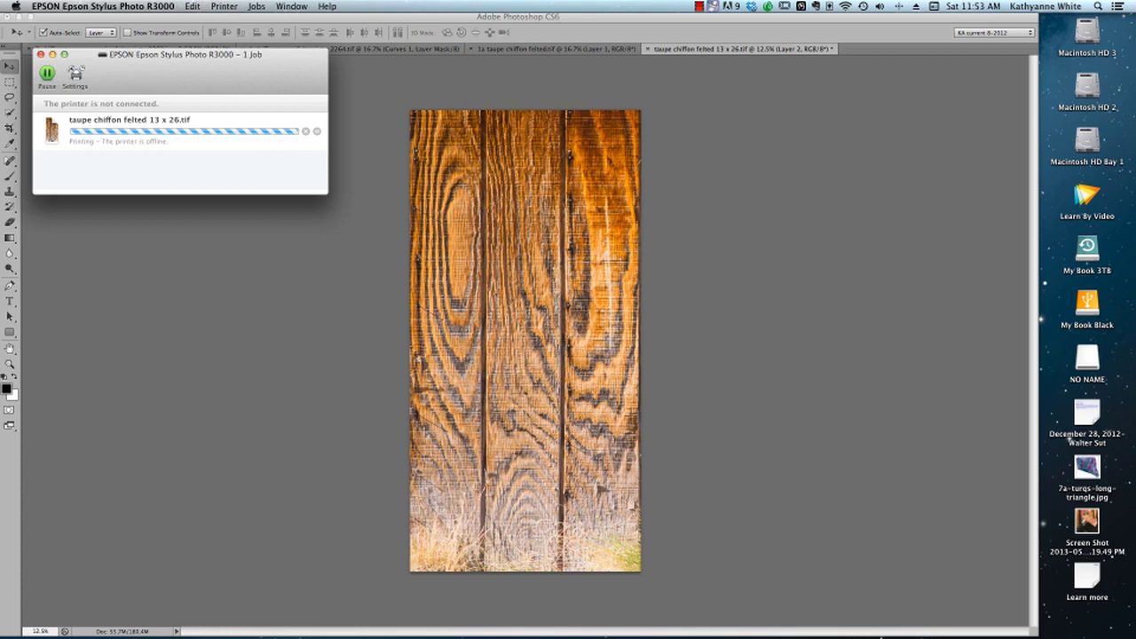
mouse_move(840, 632)
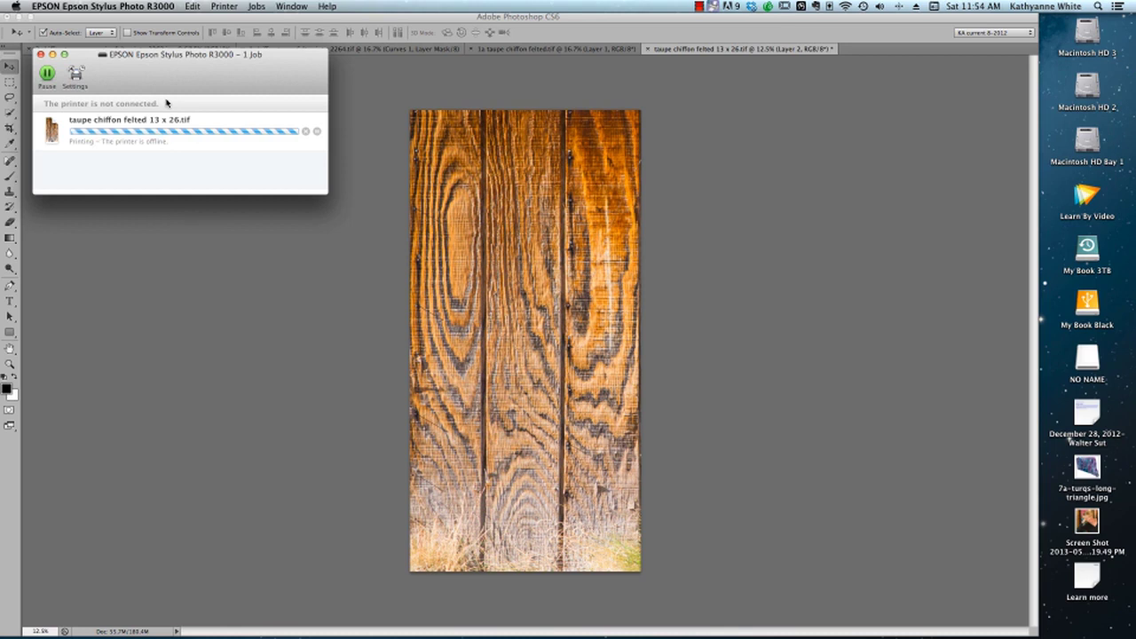
left_click(306, 131)
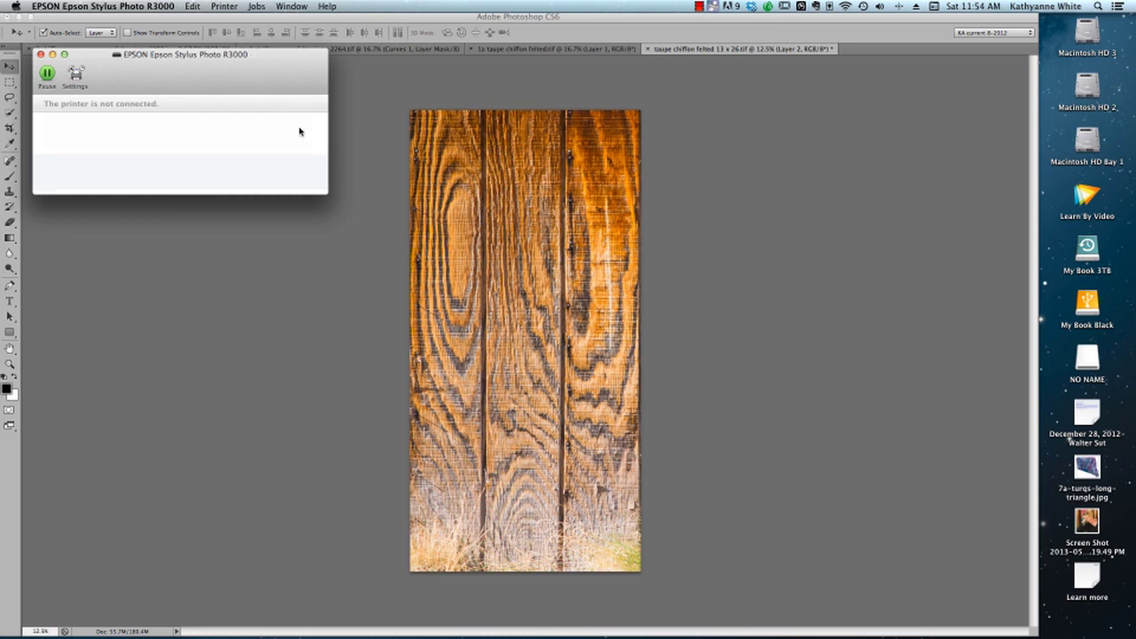
Close the print queue and switch to the 1 chiffon taupe felt prints_2264.tif document.
left_click(42, 56)
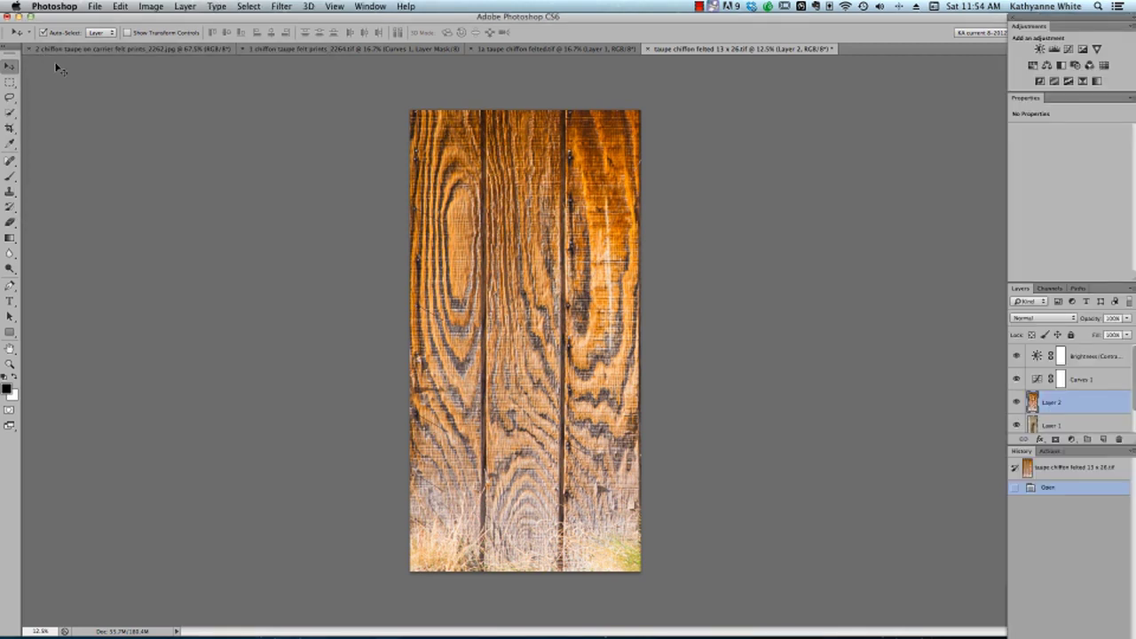
left_click(136, 51)
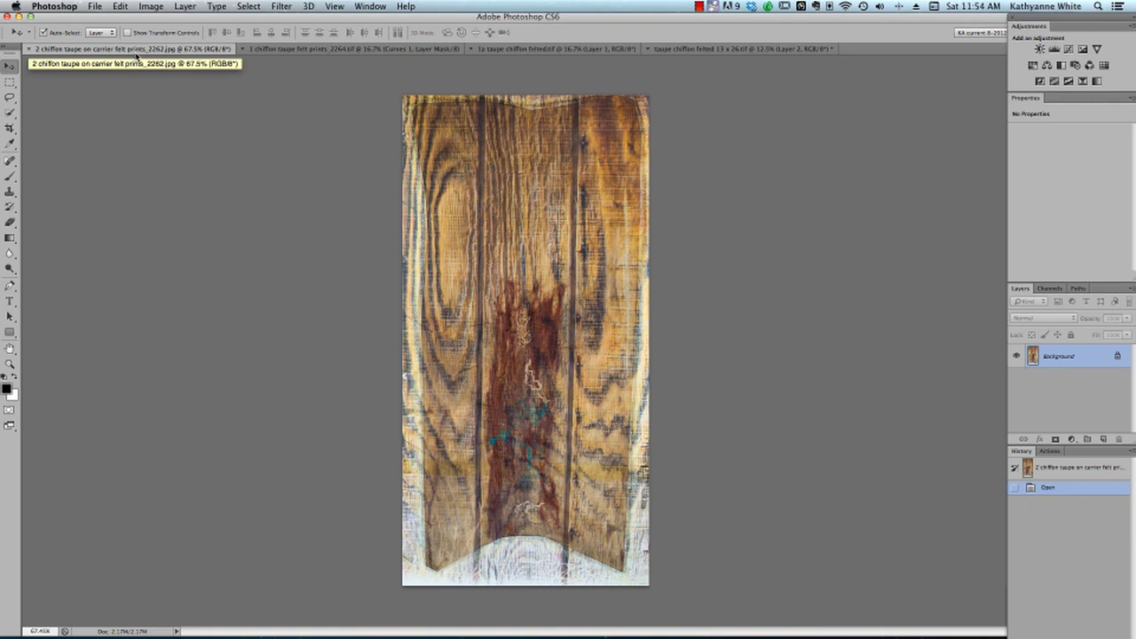
left_click(371, 51)
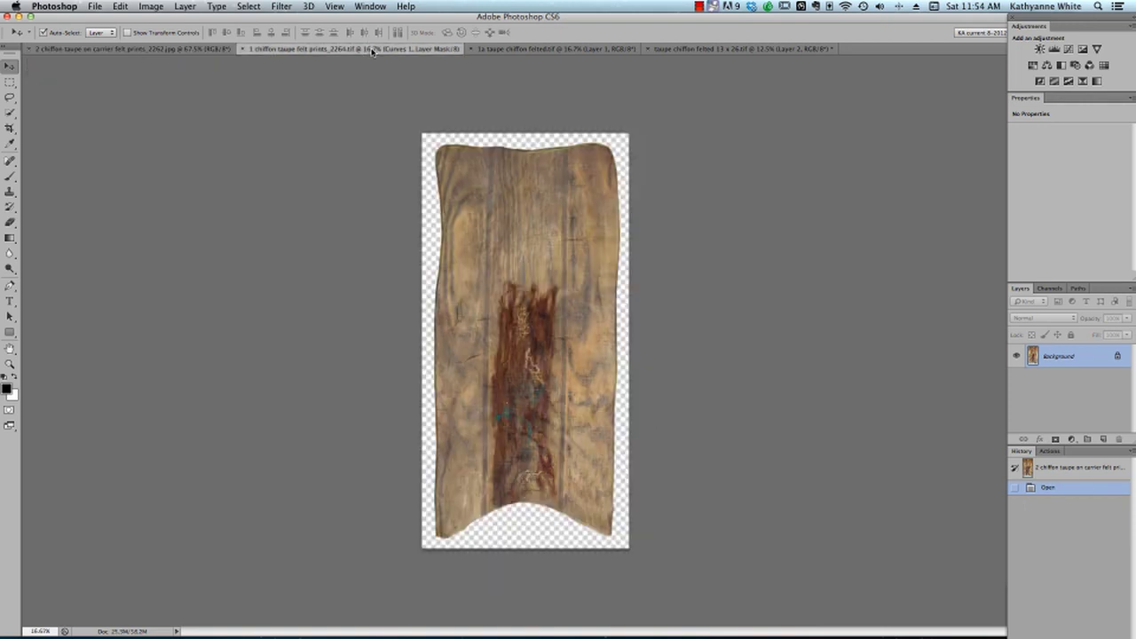